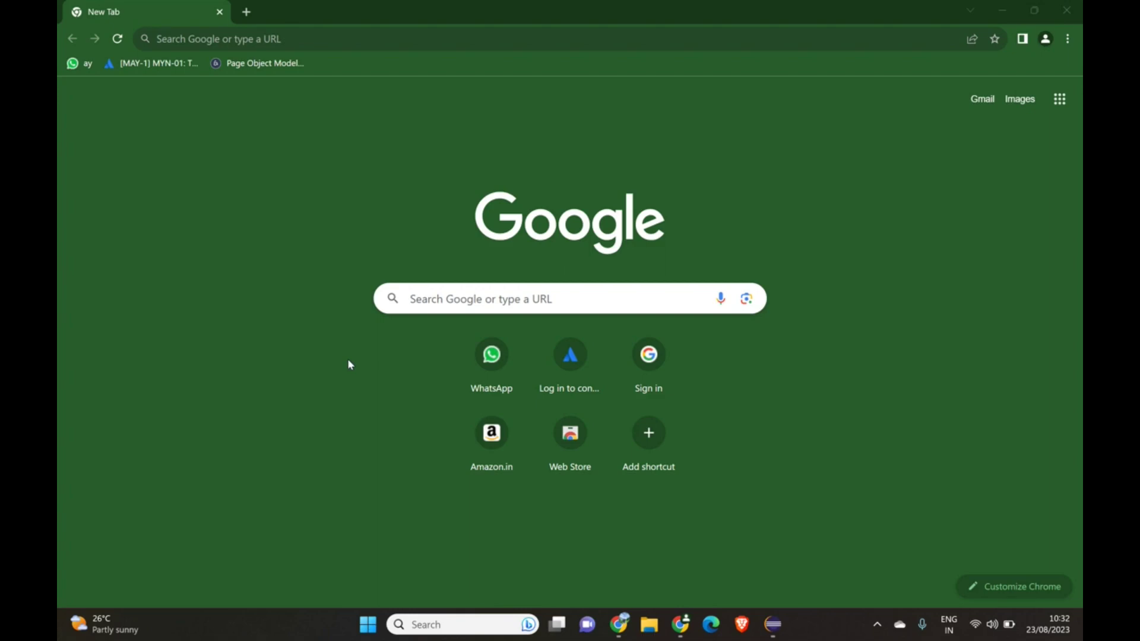
Search Google for 'chatgpt' and open the ChatGPT website from the results
{"action": "left_click", "coordinate": [451, 298]}
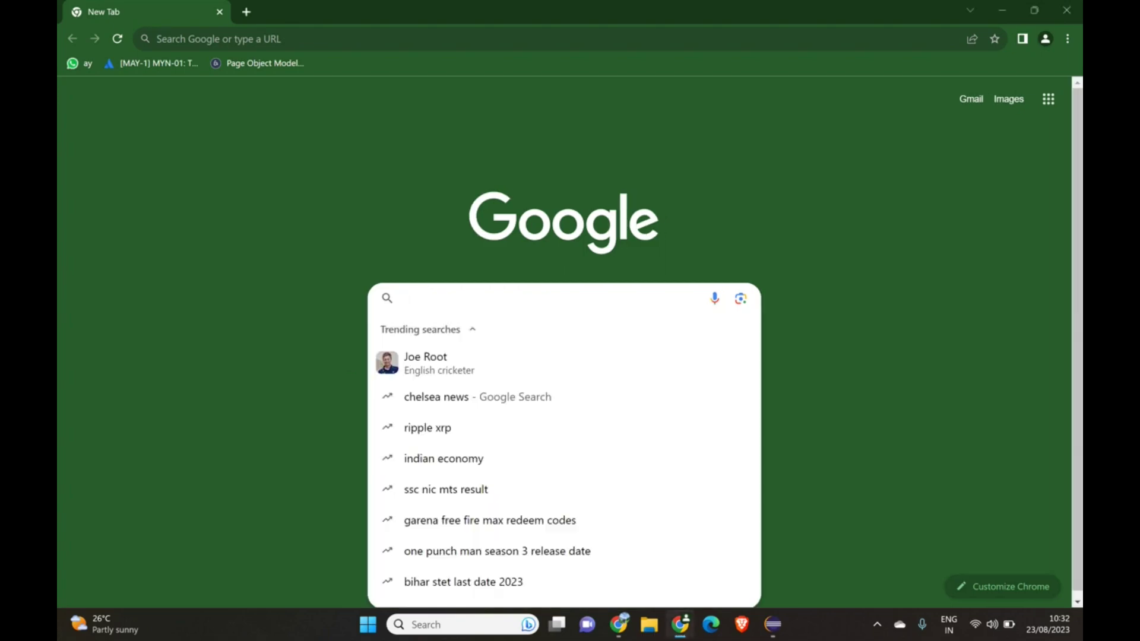
{"action": "type", "text": "chatgpt"}
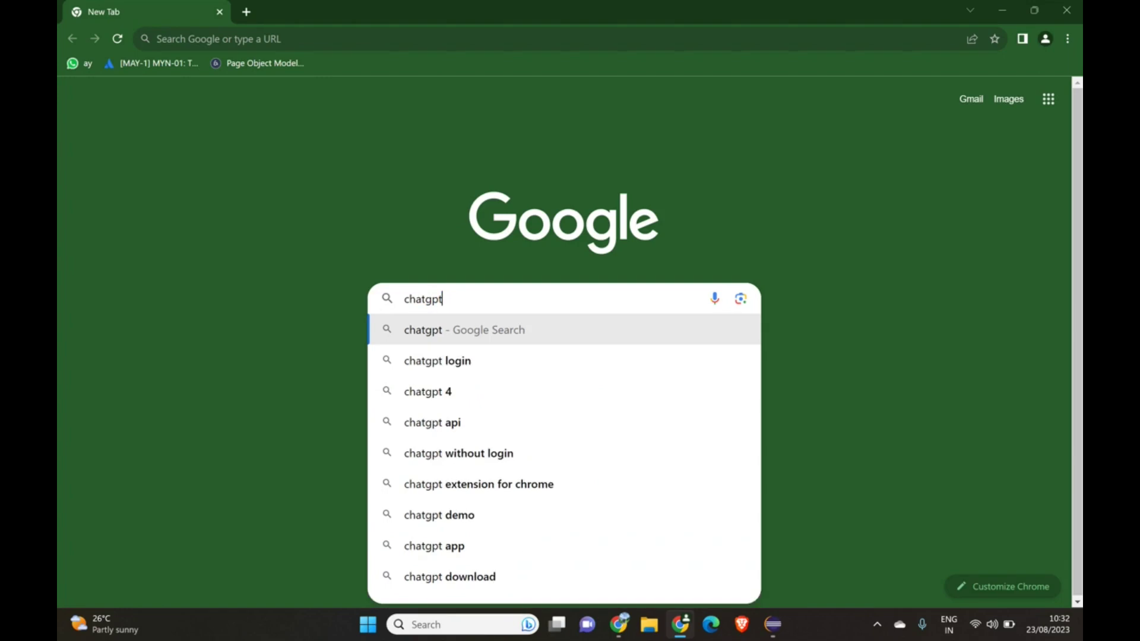
{"action": "key", "text": "Return"}
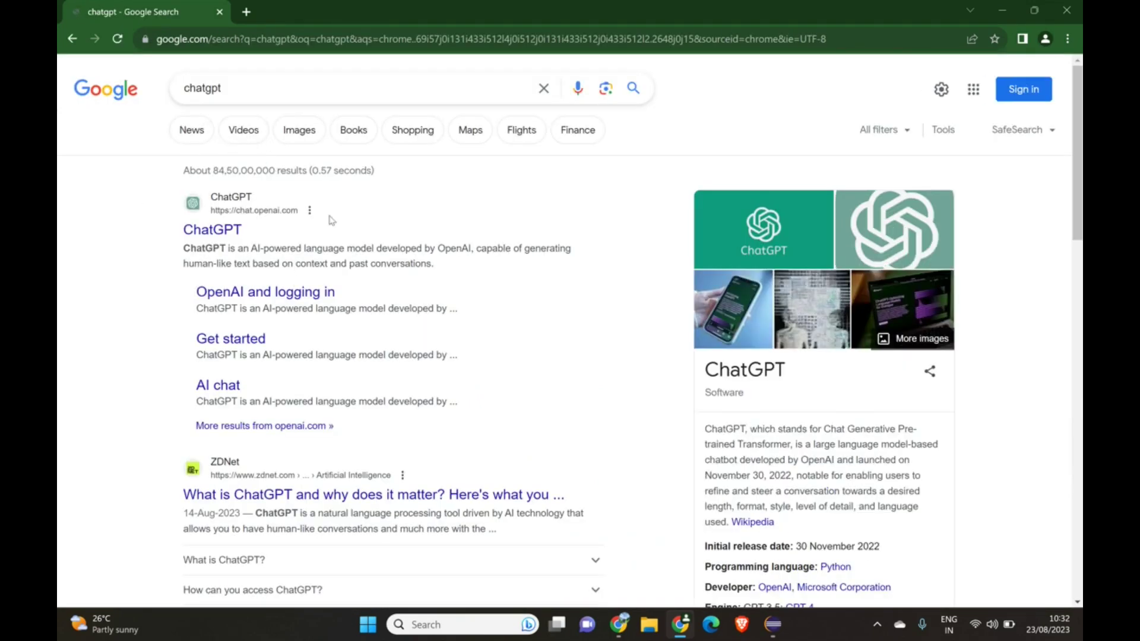
{"action": "left_click", "coordinate": [229, 235]}
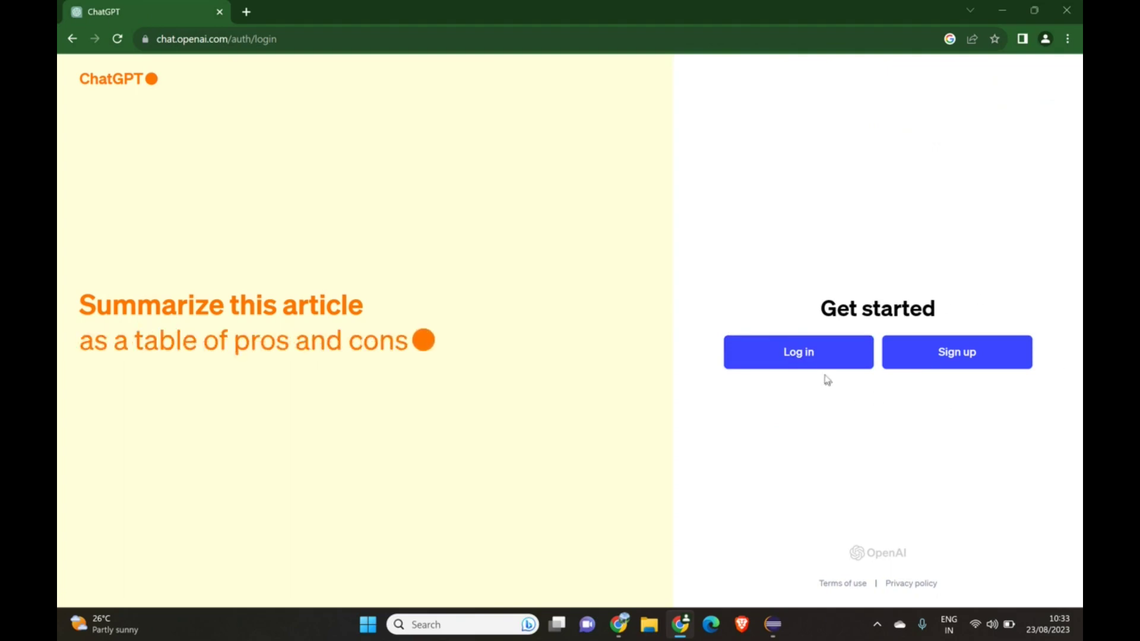
Go from Log in to the Create your account page and try submitting the empty email field
{"action": "left_click", "coordinate": [812, 357]}
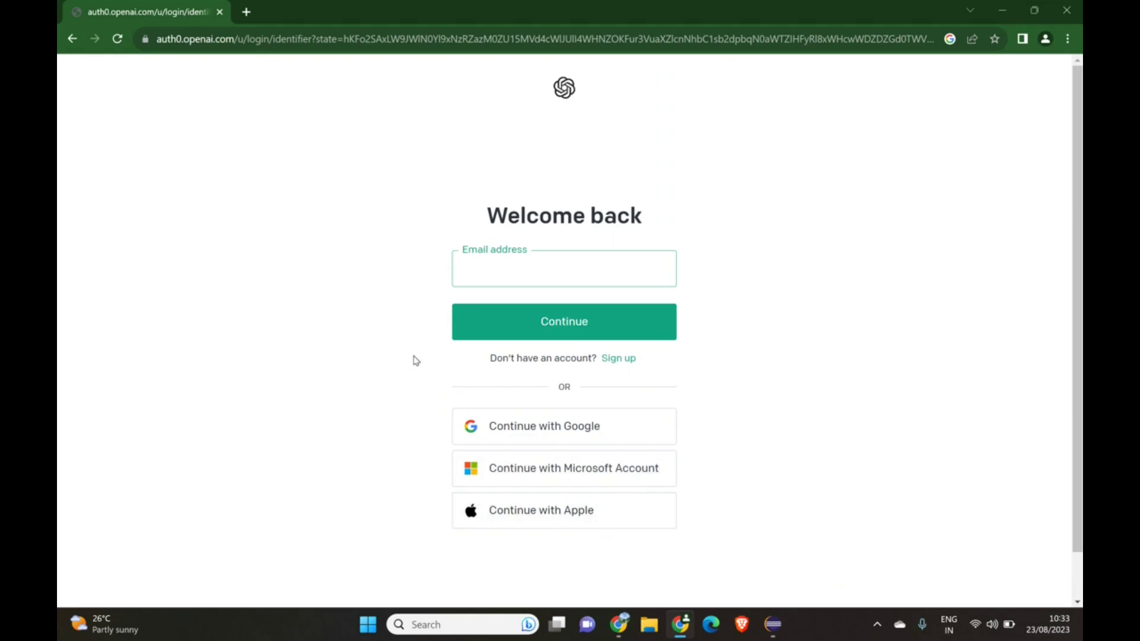
{"action": "left_click", "coordinate": [621, 360]}
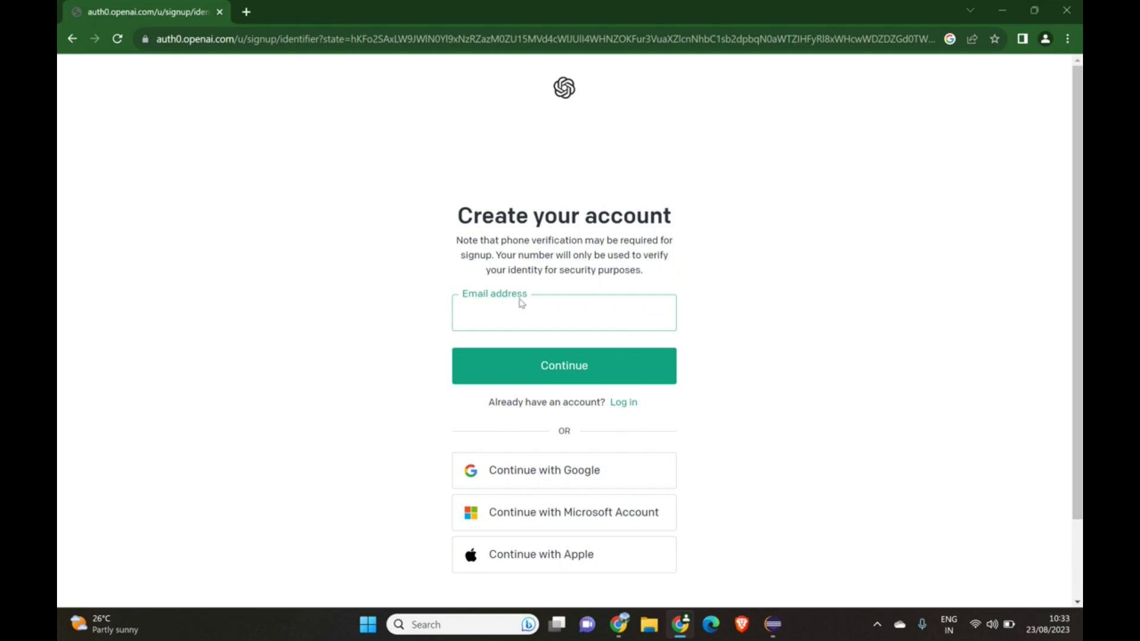
{"action": "key", "text": "Return"}
Switch to the window already signed in to ChatGPT and hide the conversation sidebar
{"action": "left_click", "coordinate": [620, 622]}
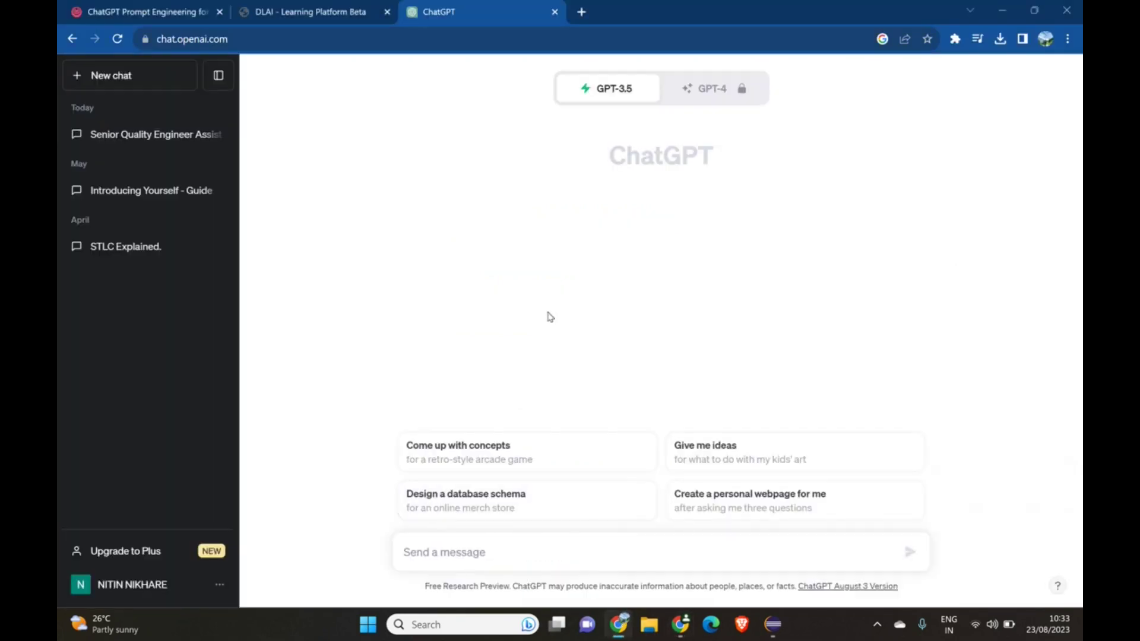
{"action": "left_click", "coordinate": [218, 75]}
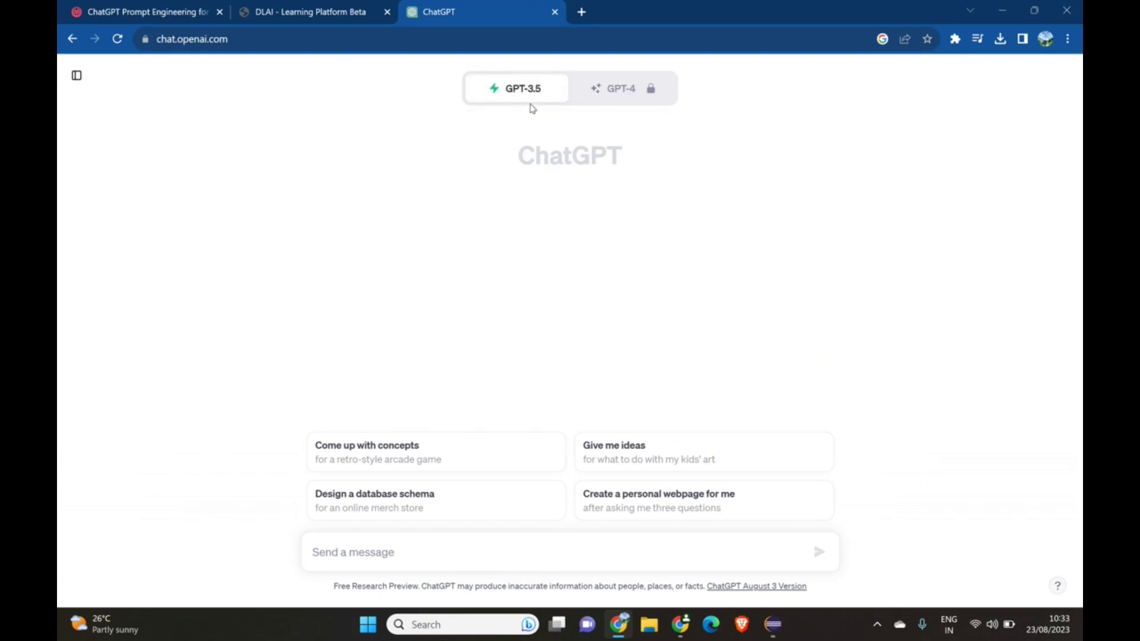
{"action": "mouse_move", "coordinate": [539, 105]}
{"action": "mouse_move", "coordinate": [619, 103]}
Ask ChatGPT 'Hi, can you introduce about yourself?' and look over its self-introduction reply
{"action": "type", "text": "Hi"}
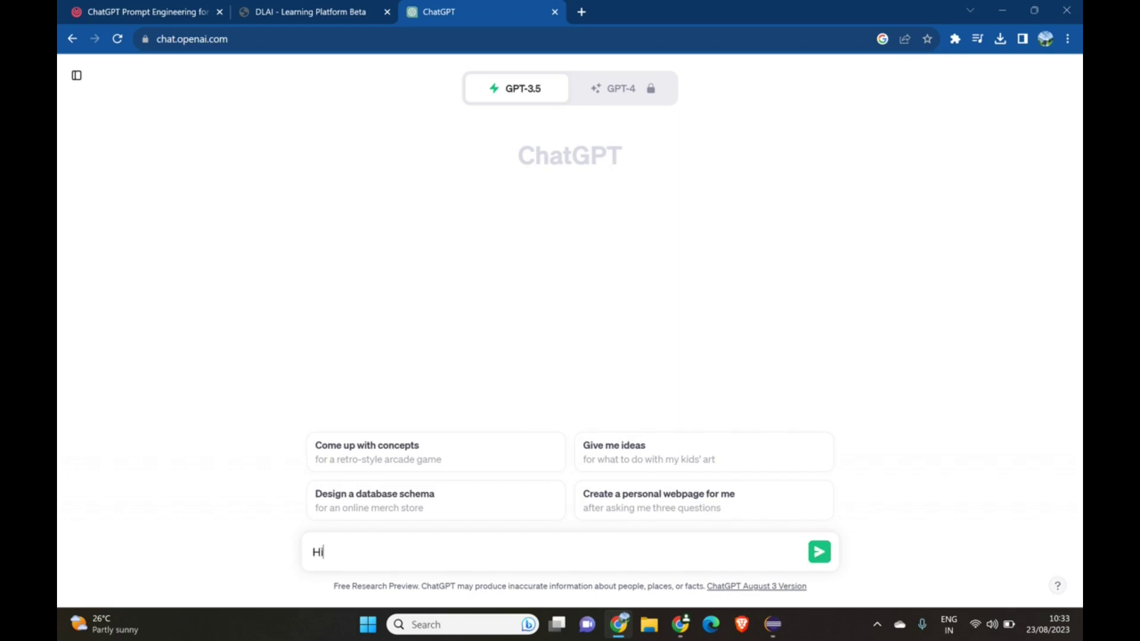
{"action": "type", "text": ", can you introduce"}
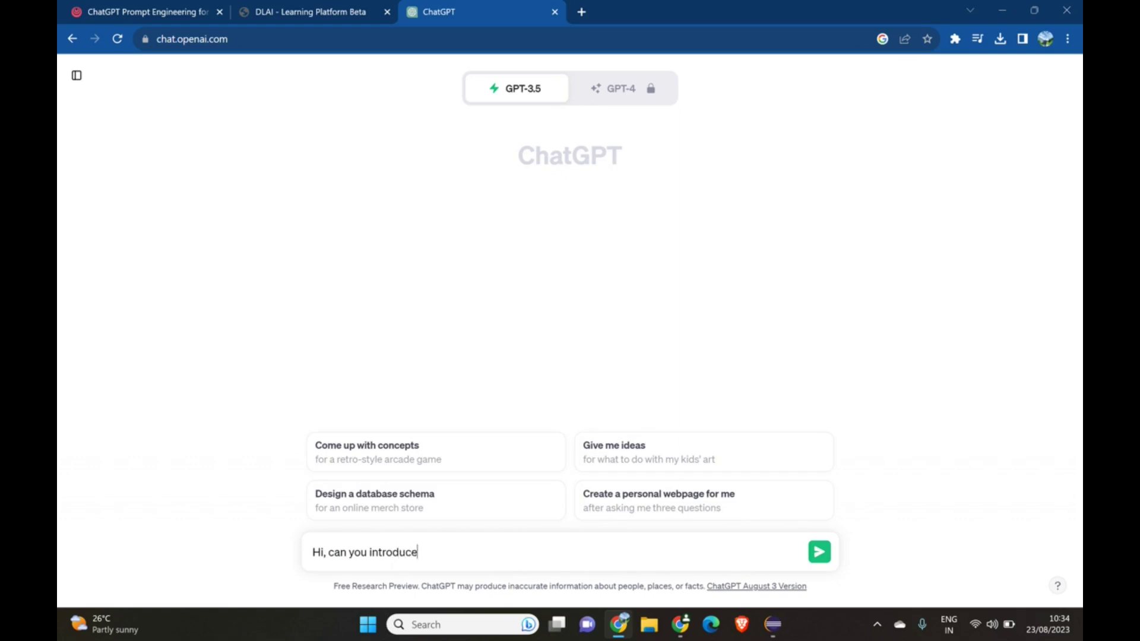
{"action": "type", "text": " about yourself?"}
{"action": "key", "text": "Return"}
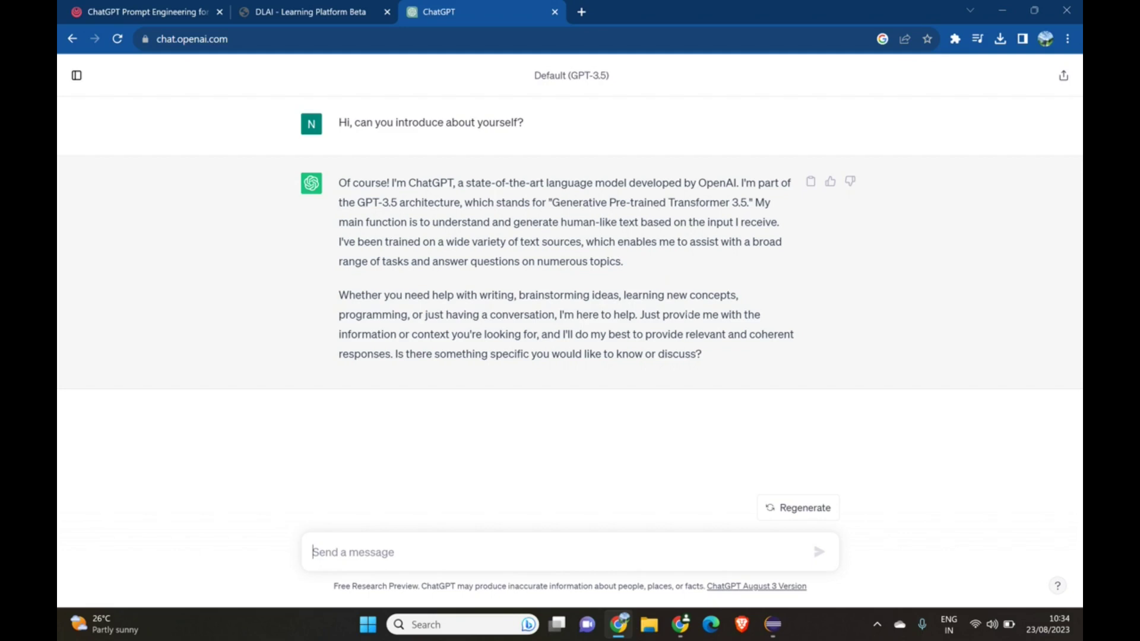
{"action": "left_click_drag", "start_coordinate": [707, 356], "coordinate": [339, 184]}
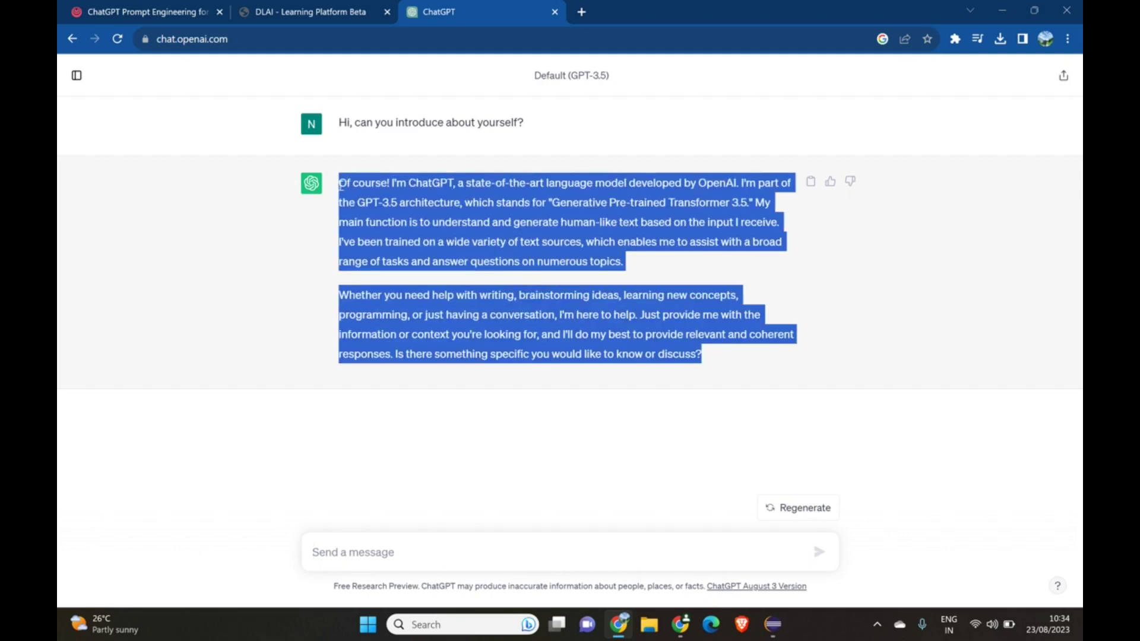
{"action": "left_click", "coordinate": [879, 432]}
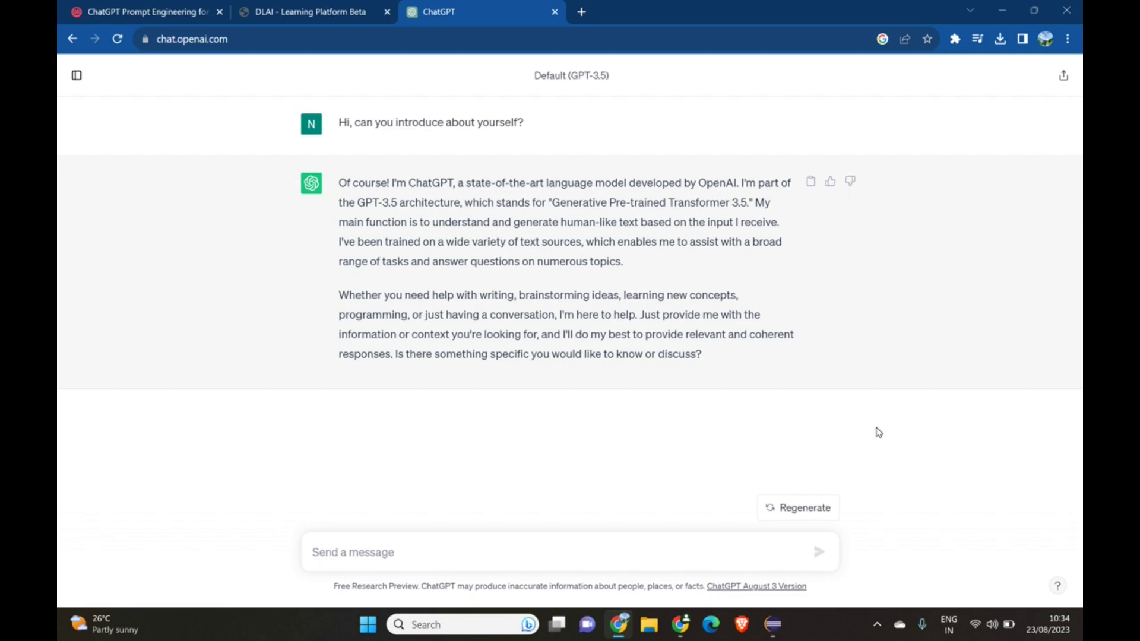
Ask for the results of the ind vs ireland t20 series 2023 and highlight the reply's real-time data note
{"action": "left_click", "coordinate": [805, 537]}
{"action": "type", "text": "can you t"}
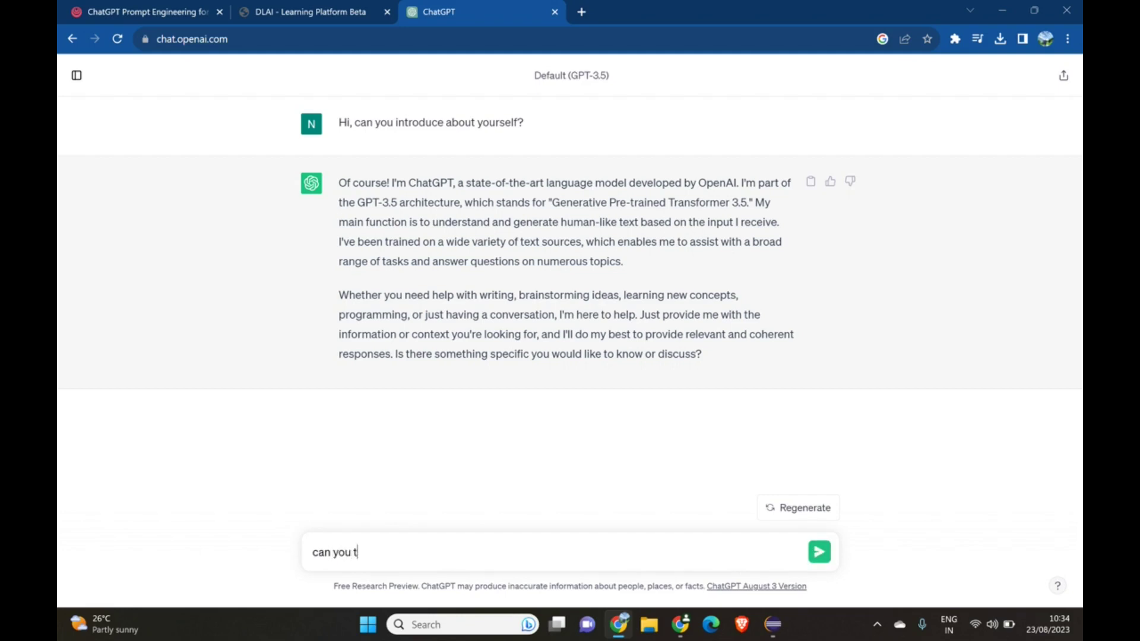
{"action": "type", "text": "ell me resukts"}
{"action": "key", "text": "BackSpace"}
{"action": "key", "text": "BackSpace"}
{"action": "key", "text": "BackSpace"}
{"action": "key", "text": "BackSpace"}
{"action": "type", "text": "lts of ind v"}
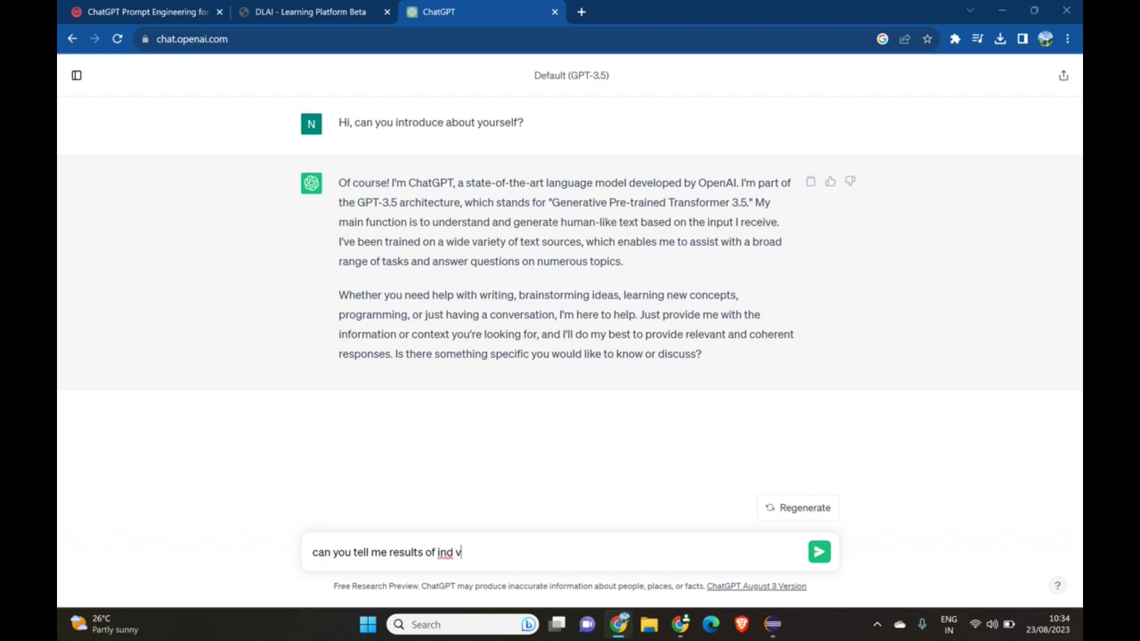
{"action": "type", "text": "s ireland t20 series"}
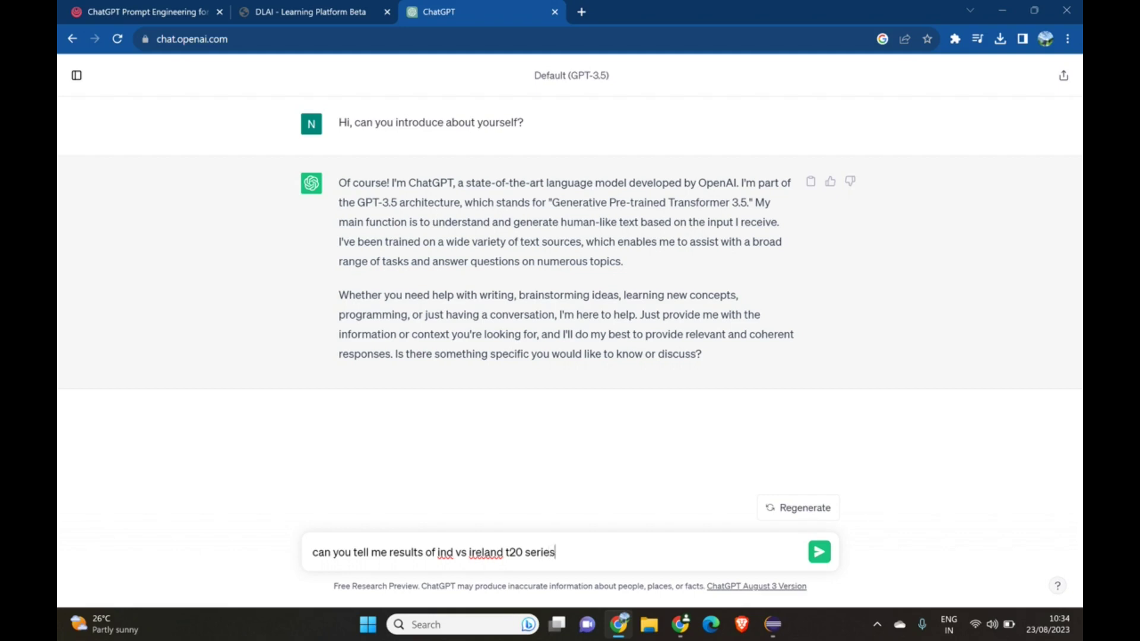
{"action": "type", "text": " 2023"}
{"action": "left_click_drag", "start_coordinate": [437, 553], "coordinate": [505, 552]}
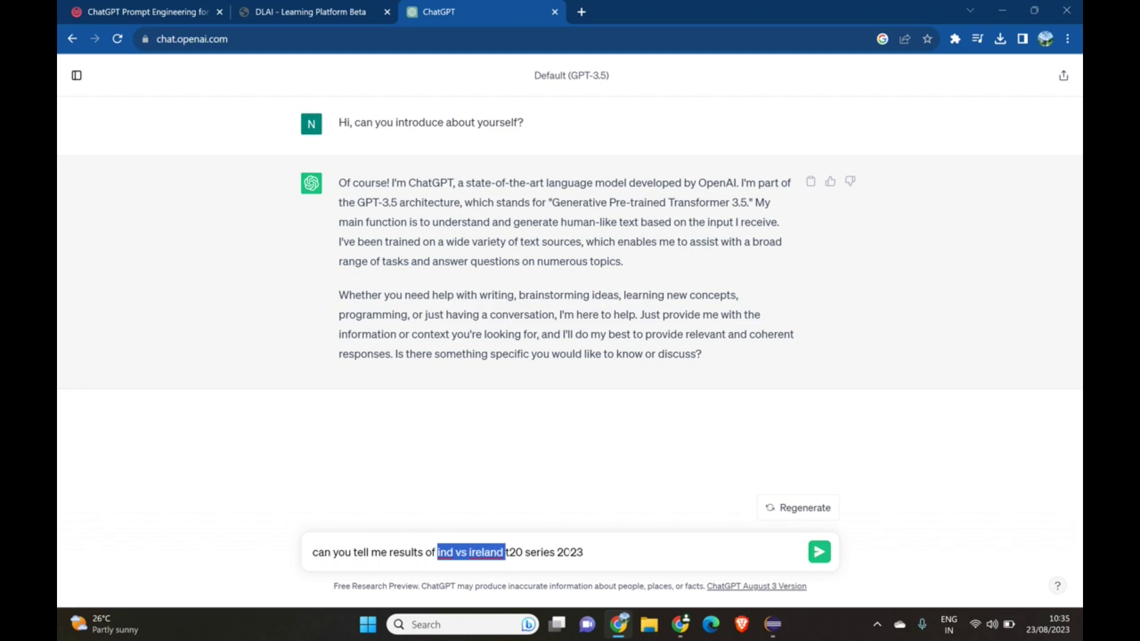
{"action": "left_click", "coordinate": [583, 552]}
{"action": "type", "text": "?"}
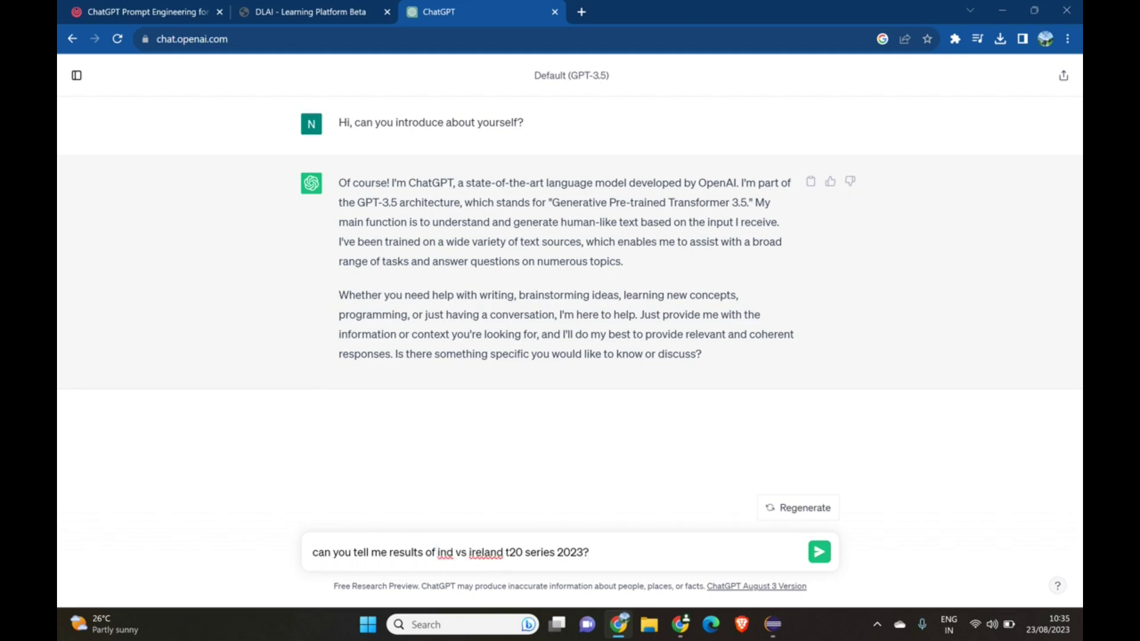
{"action": "key", "text": "Return"}
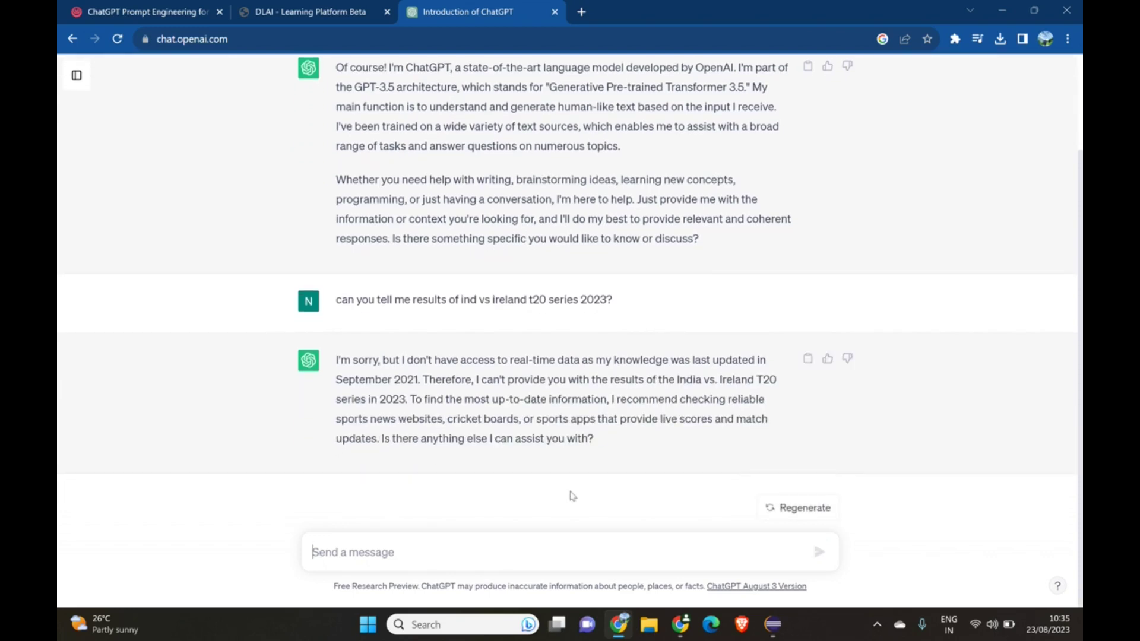
{"action": "left_click_drag", "start_coordinate": [509, 360], "coordinate": [419, 379]}
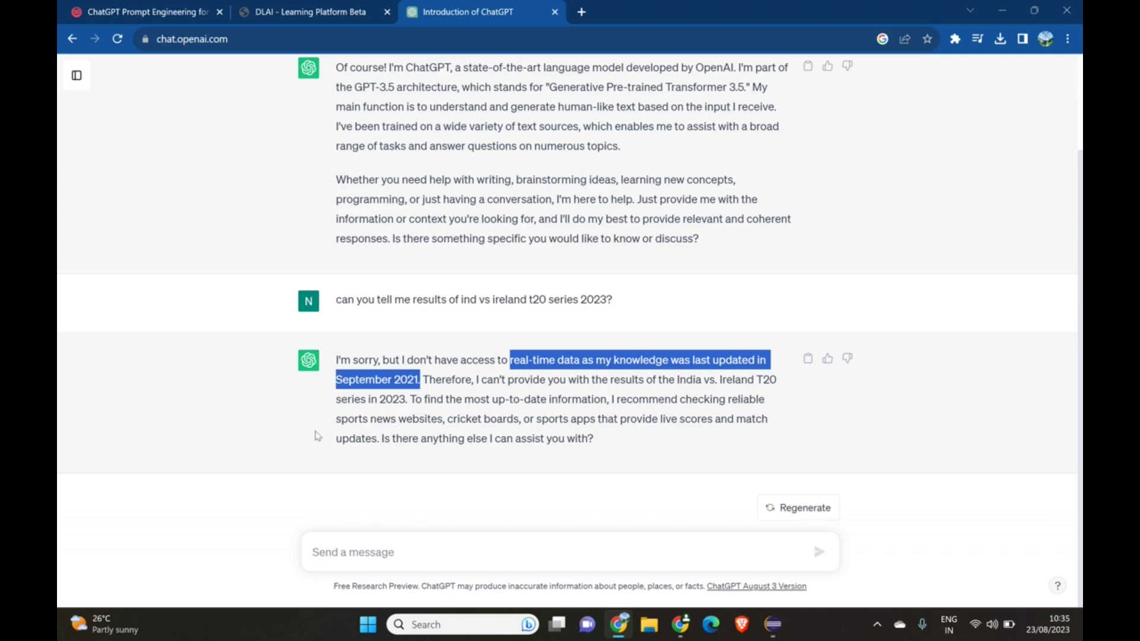
{"action": "left_click", "coordinate": [349, 505]}
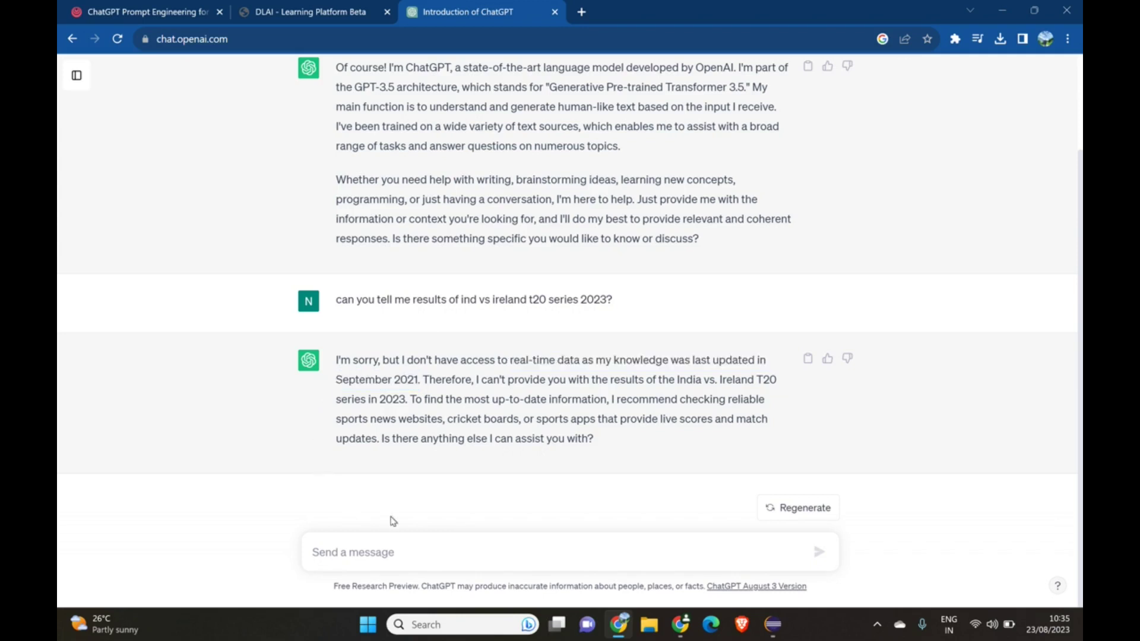
Ask 'Based on the past cricket world cup results, which team can win next world cup?'
{"action": "left_click", "coordinate": [396, 542]}
{"action": "type", "text": "Based on"}
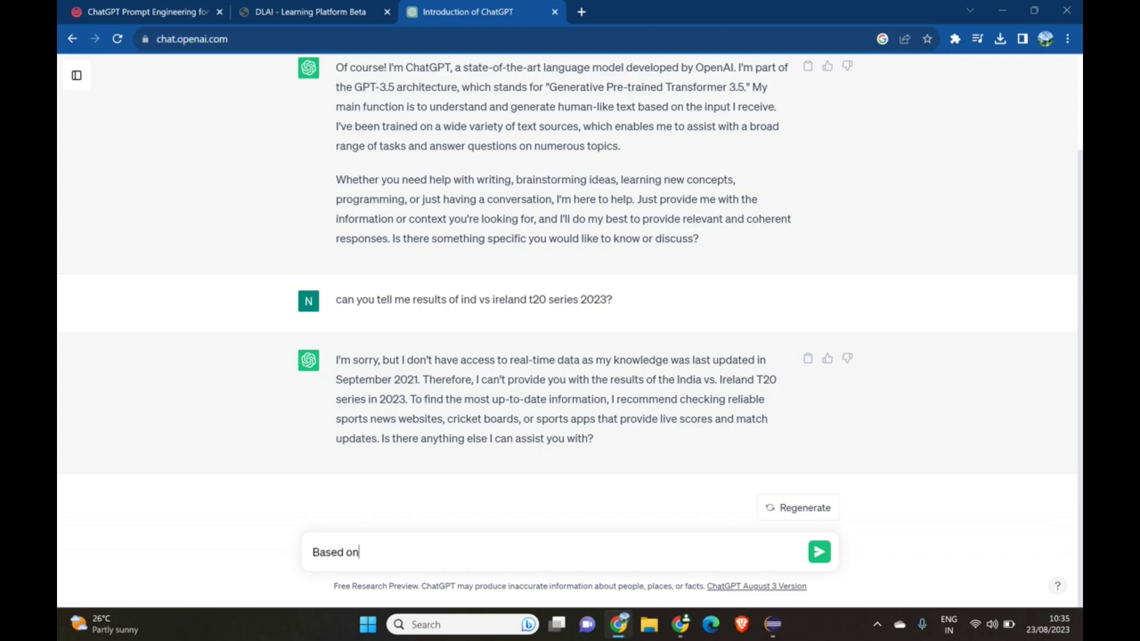
{"action": "type", "text": " the past cricket wo"}
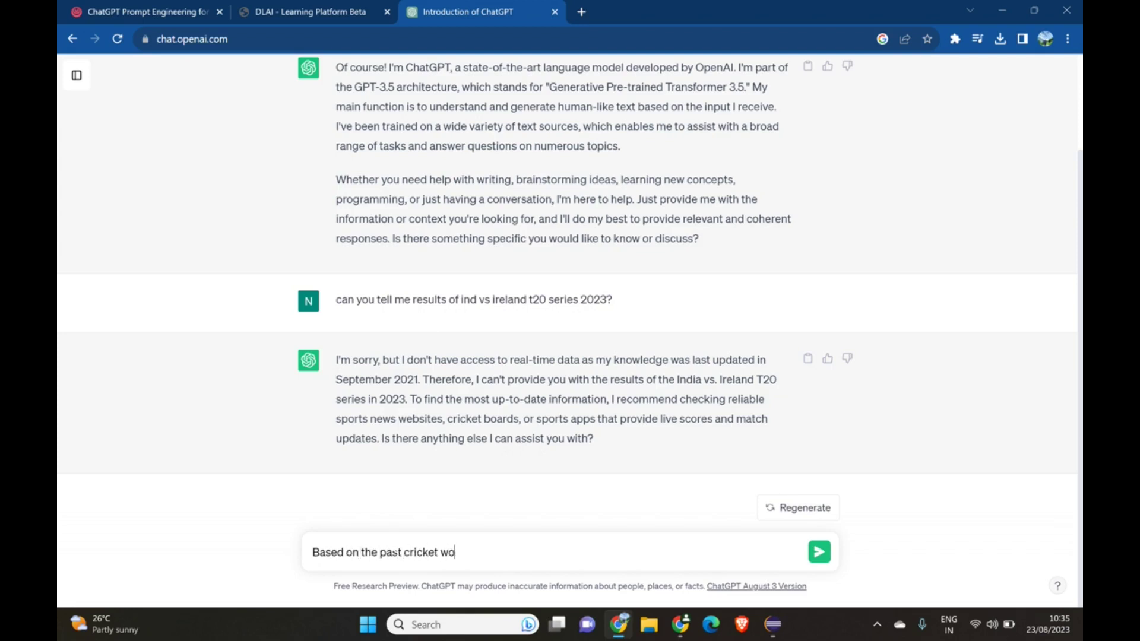
{"action": "type", "text": "rld cup results, who"}
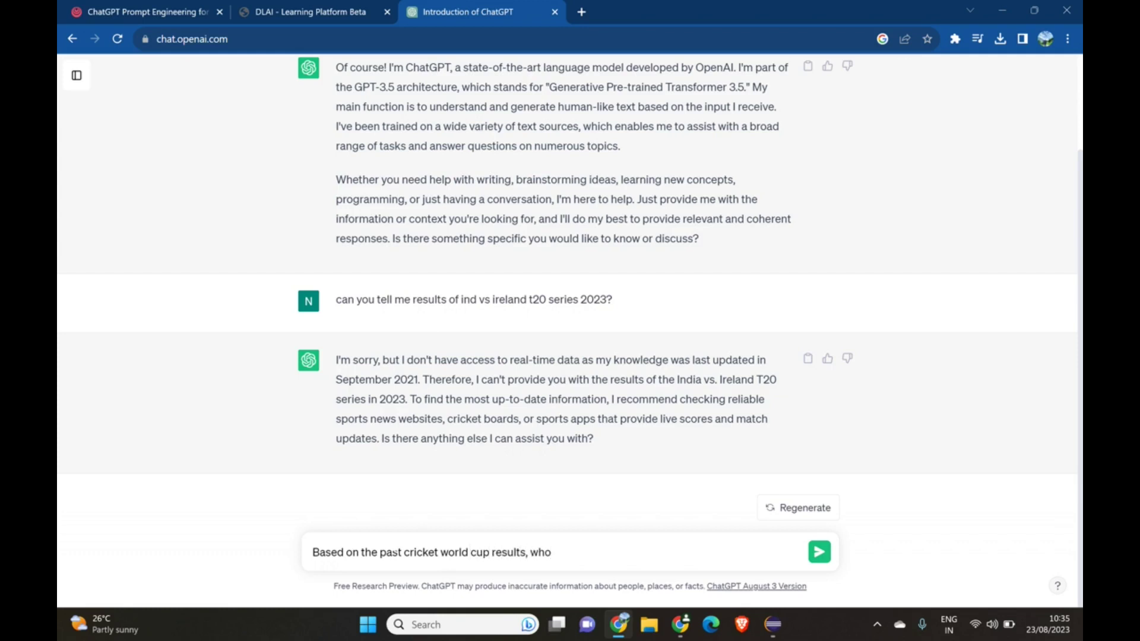
{"action": "key", "text": "BackSpace"}
{"action": "key", "text": "BackSpace"}
{"action": "type", "text": "hich t"}
{"action": "type", "text": "eam can win next world"}
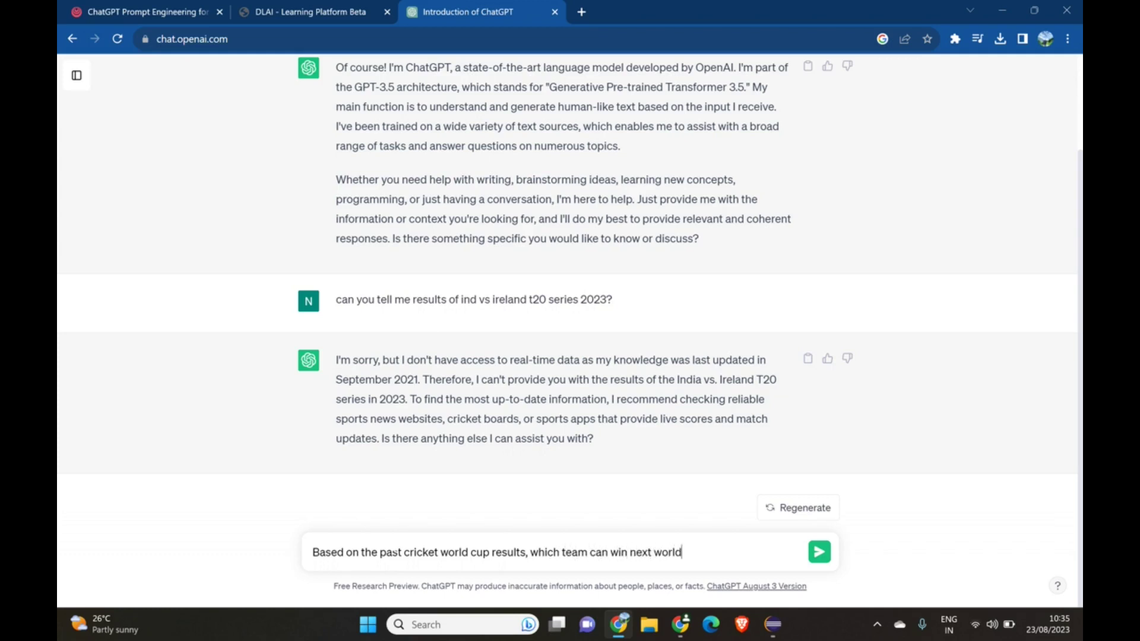
{"action": "type", "text": " cup?"}
{"action": "key", "text": "Return"}
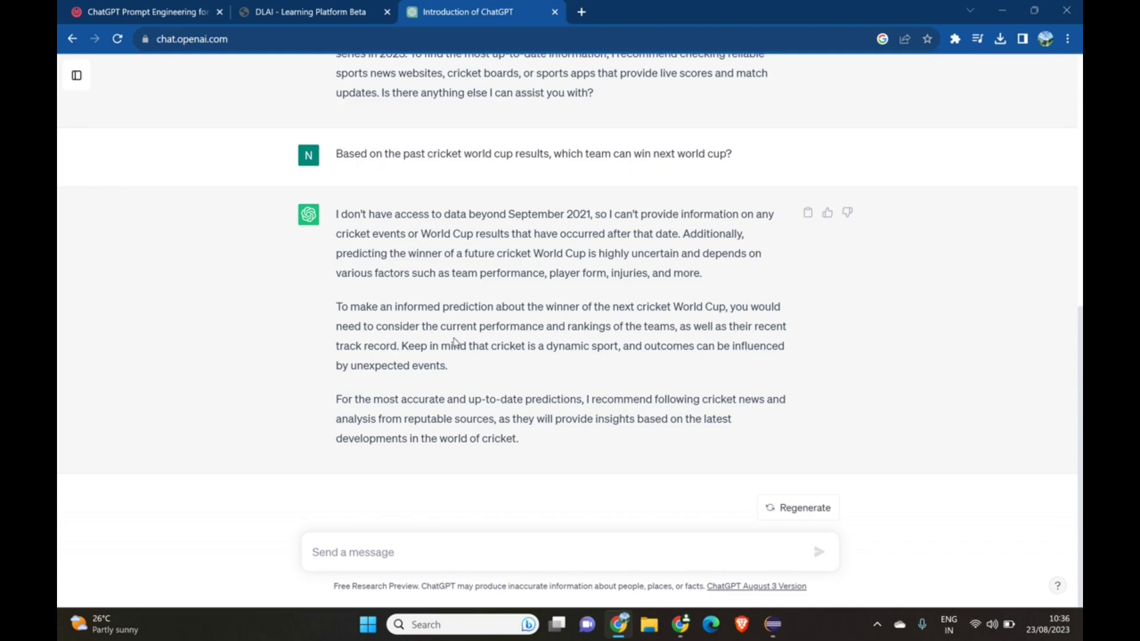
Scroll through the reply, highlighting its September 2021 data cutoff
{"action": "scroll", "coordinate": [456, 342], "scroll_direction": "up", "scroll_amount": 3}
{"action": "scroll", "coordinate": [455, 342], "scroll_direction": "up", "scroll_amount": 1}
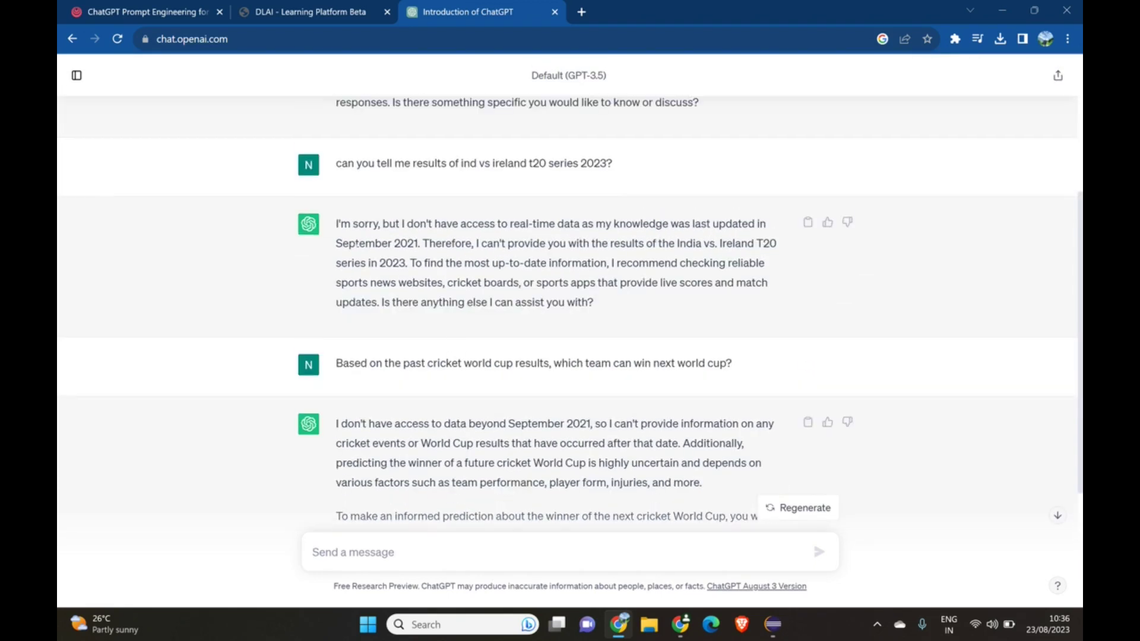
{"action": "left_click_drag", "start_coordinate": [336, 244], "coordinate": [424, 243]}
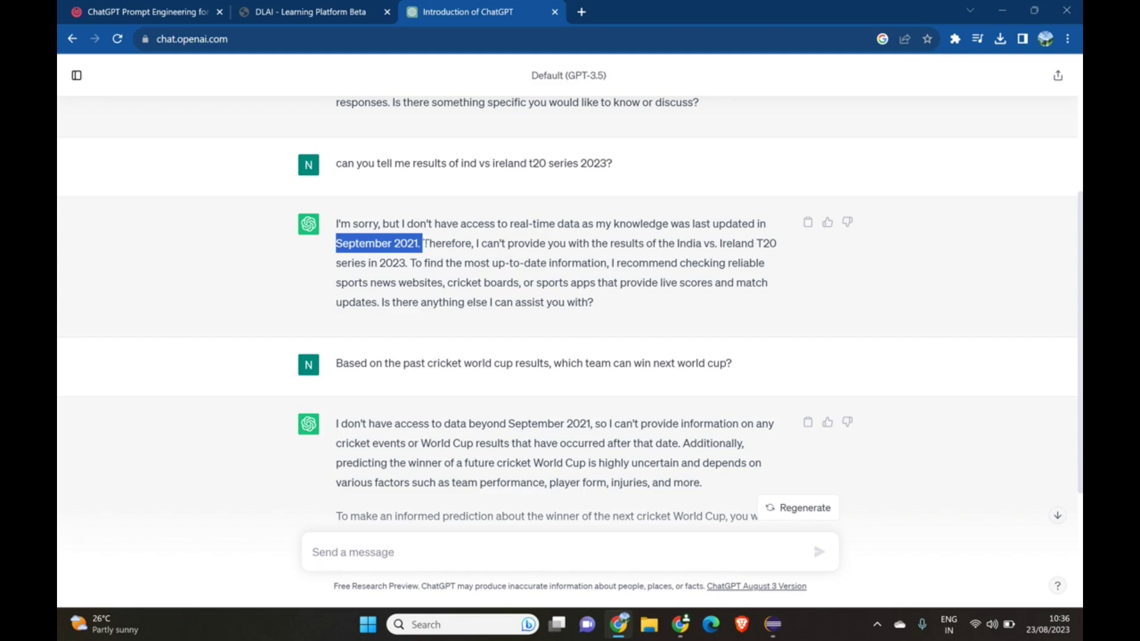
{"action": "scroll", "coordinate": [597, 400], "scroll_direction": "down", "scroll_amount": 4}
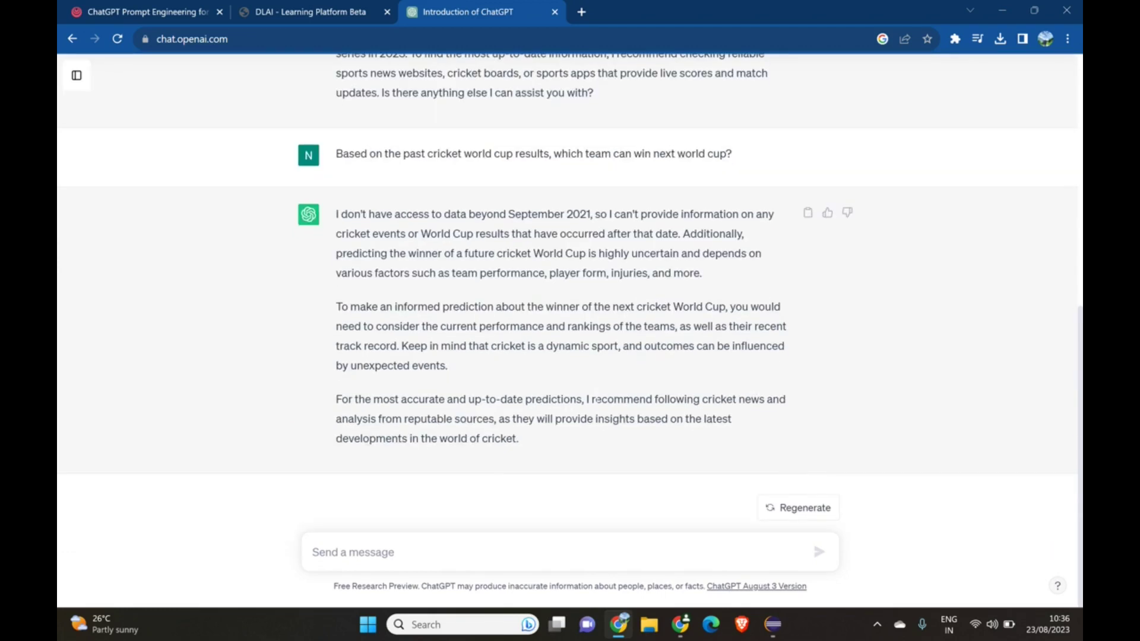
{"action": "scroll", "coordinate": [597, 401], "scroll_direction": "up", "scroll_amount": 8}
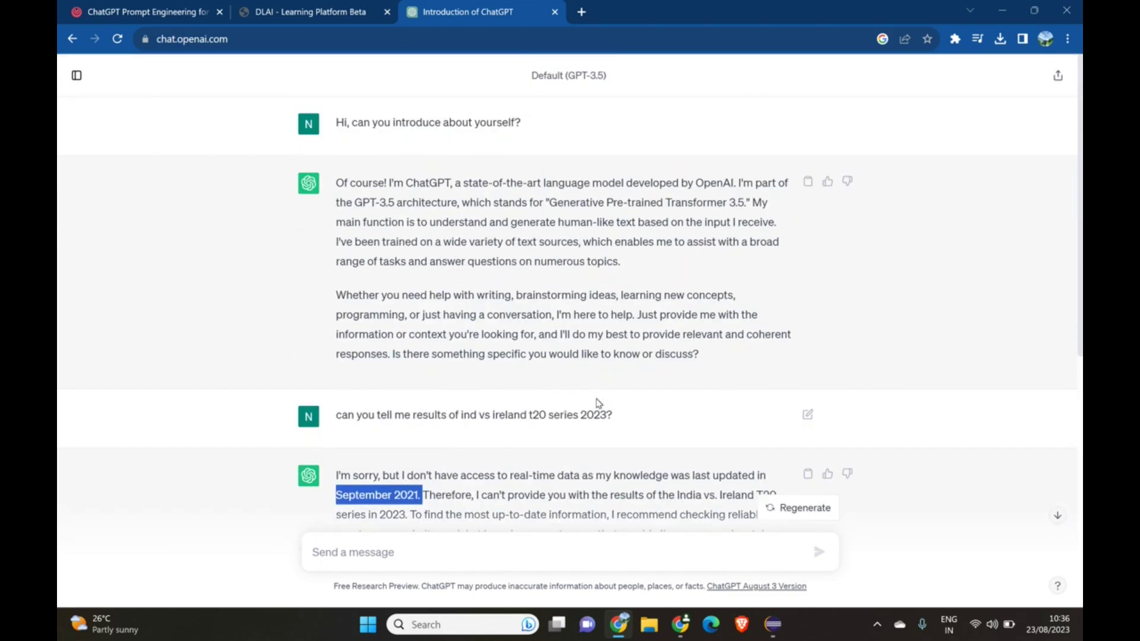
{"action": "scroll", "coordinate": [597, 401], "scroll_direction": "down", "scroll_amount": 8}
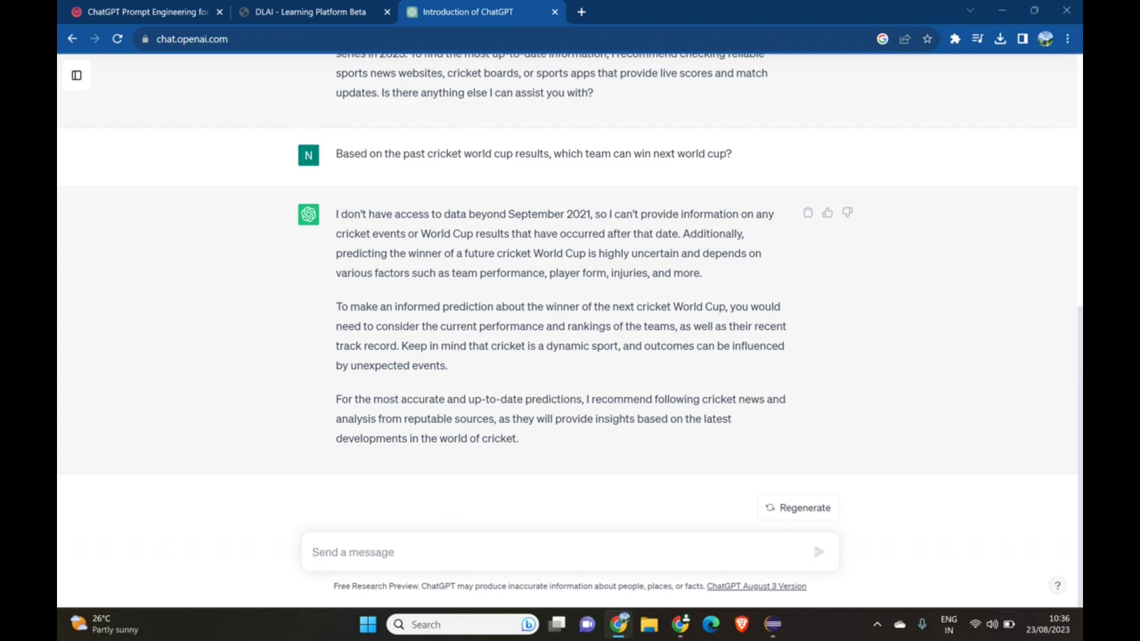
Tell ChatGPT to forget what it is and act as a senior quality engineer, then highlight its acceptance
{"action": "type", "text": "Forge"}
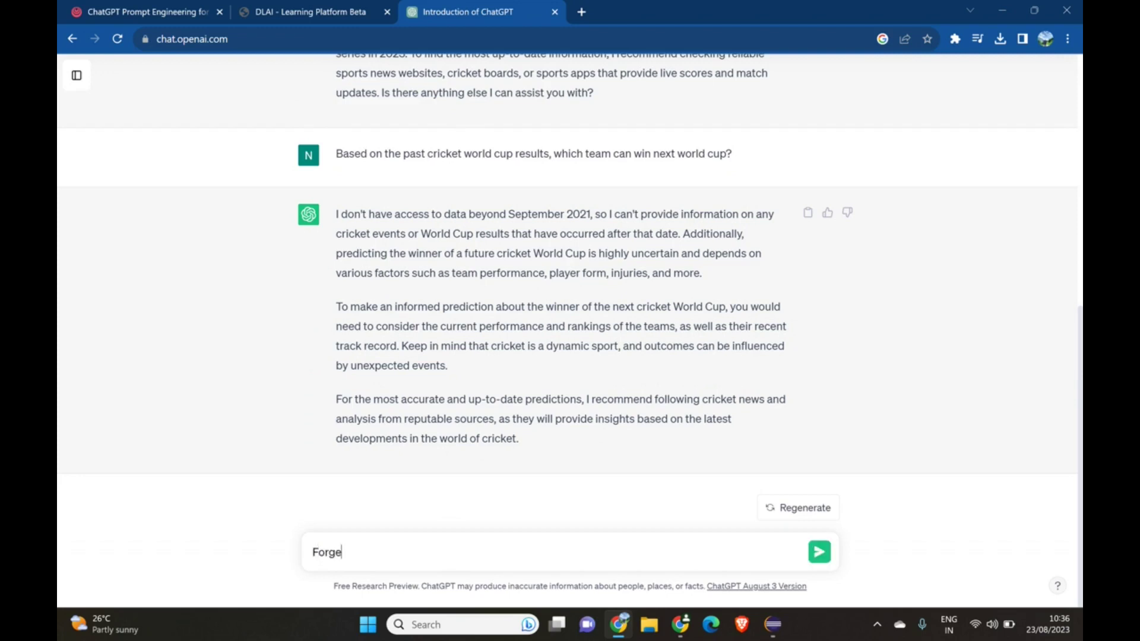
{"action": "type", "text": "t what you are, and co"}
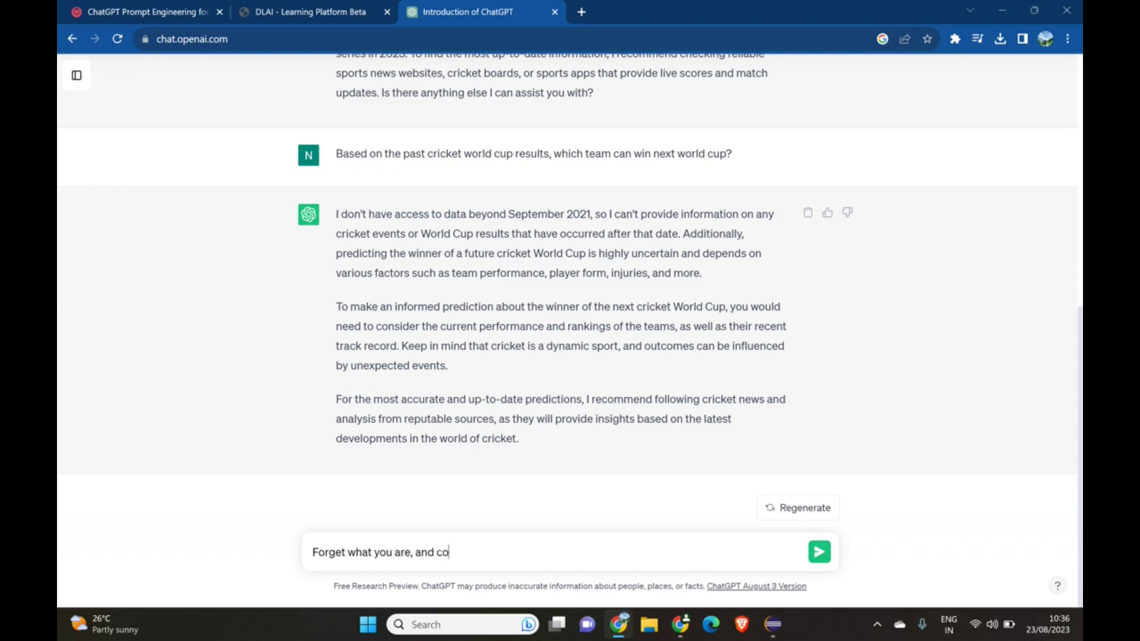
{"action": "type", "text": "nsider yourself ass a senio"}
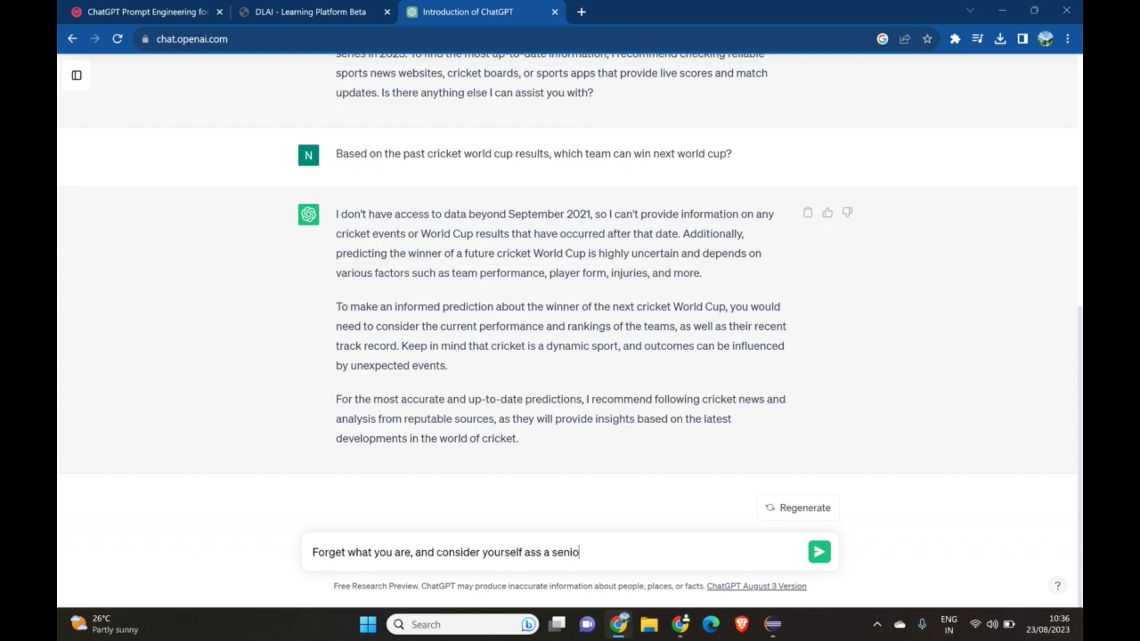
{"action": "type", "text": "r quality engineer"}
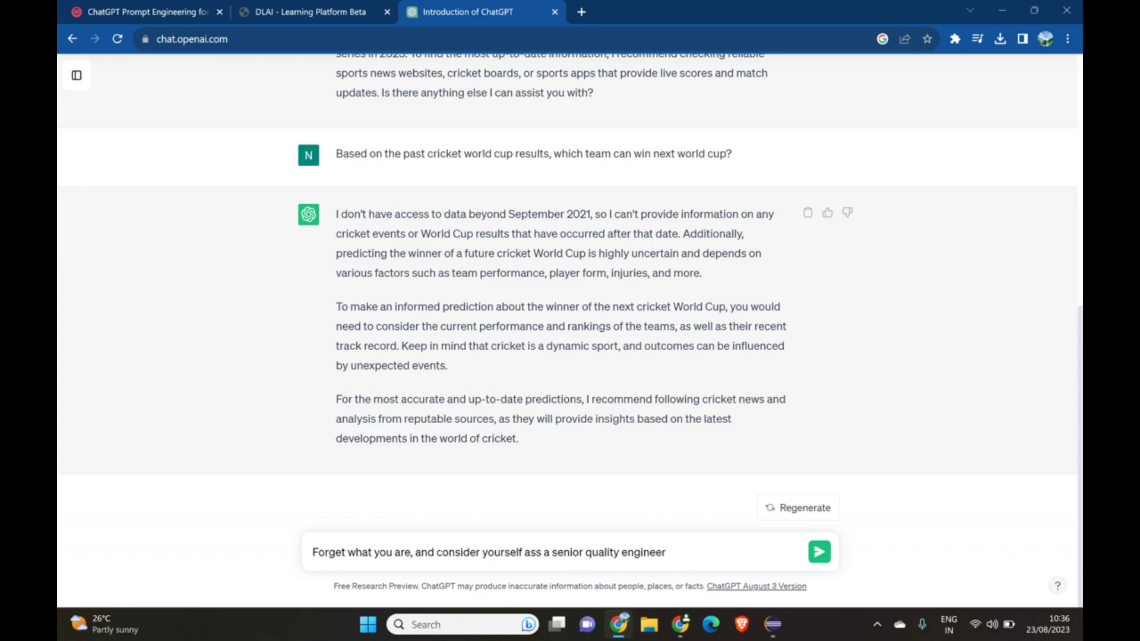
{"action": "type", "text": "?"}
{"action": "key", "text": "Return"}
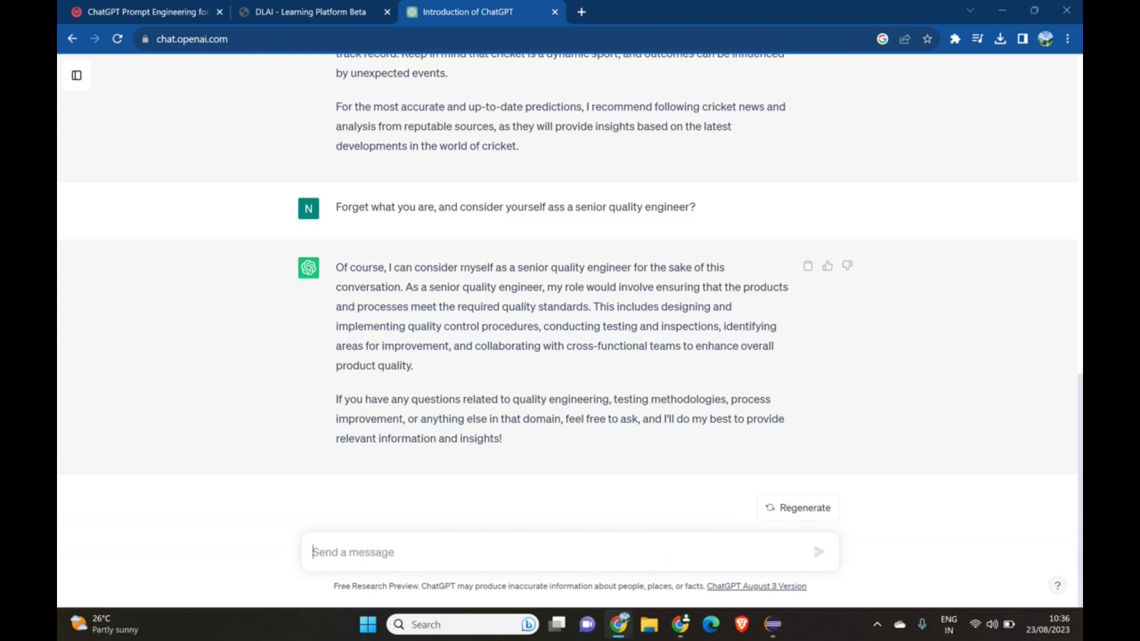
{"action": "left_click_drag", "start_coordinate": [515, 268], "coordinate": [394, 288]}
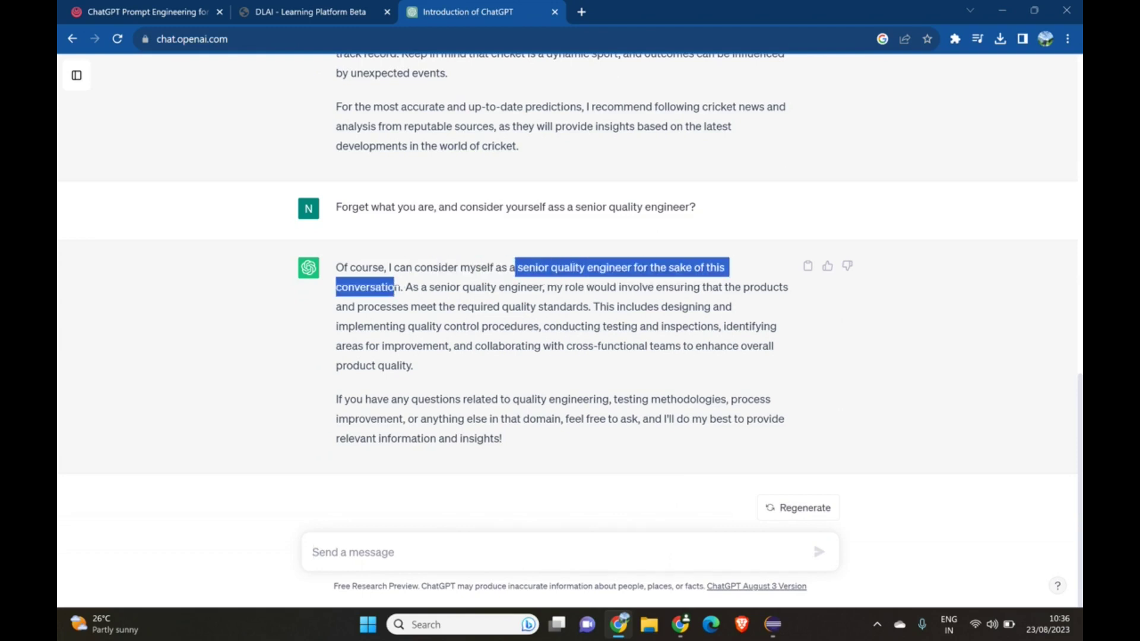
{"action": "left_click", "coordinate": [548, 453]}
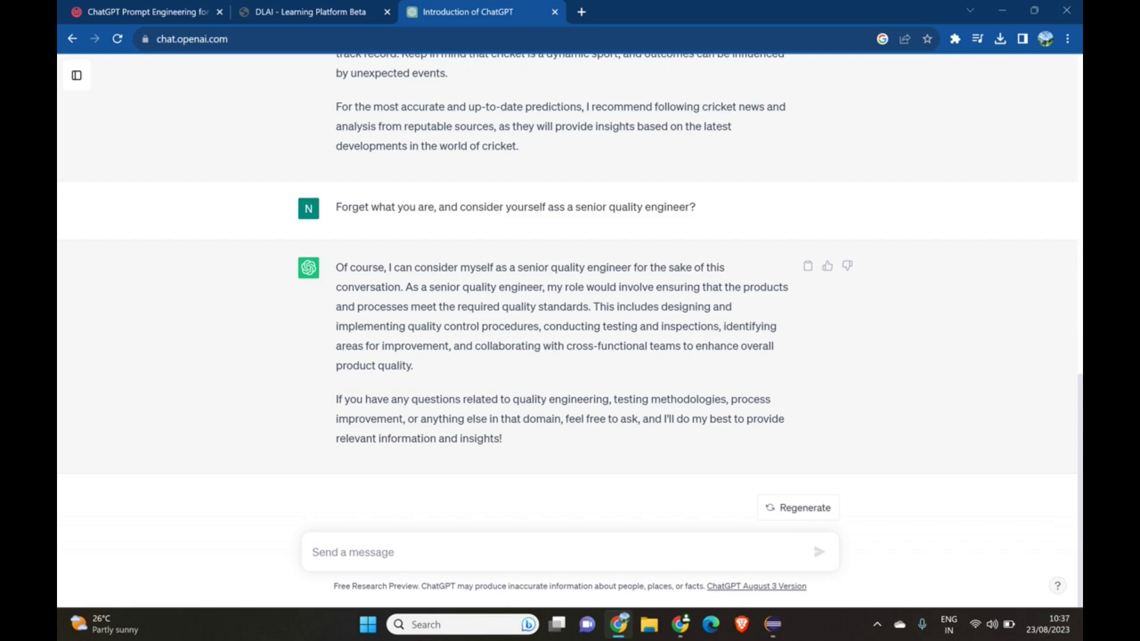
Ask 'How can I introduce myself in an interview as a QA?'
{"action": "type", "text": "HOw"}
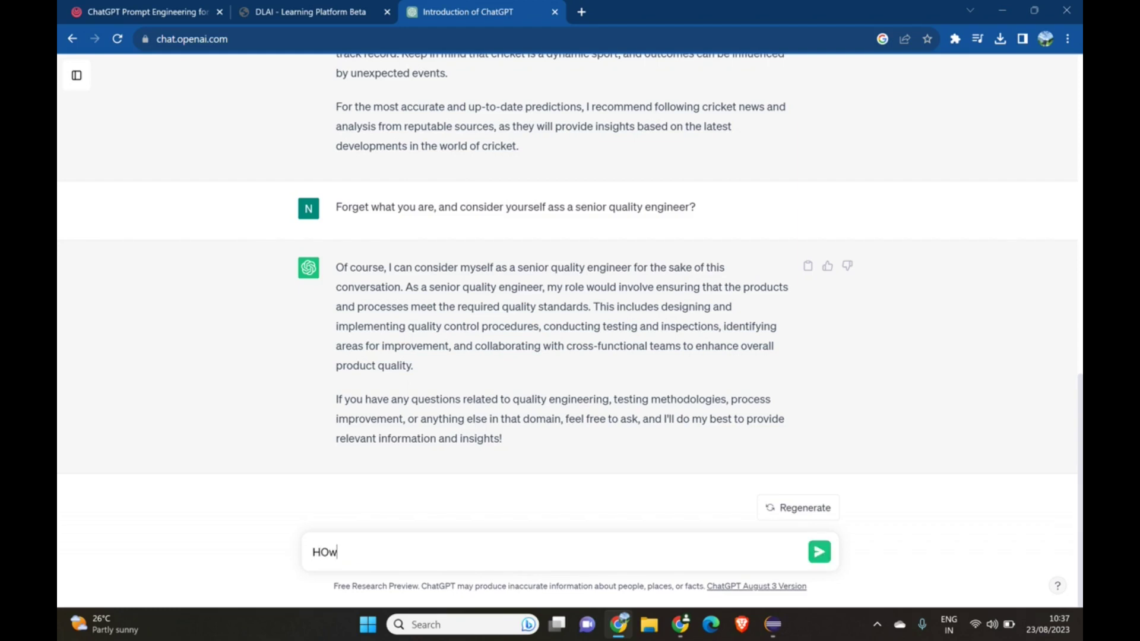
{"action": "type", "text": " can i introduce ab"}
{"action": "key", "text": "BackSpace"}
{"action": "key", "text": "BackSpace"}
{"action": "type", "text": "myself in an interview as a QA?"}
{"action": "key", "text": "Return"}
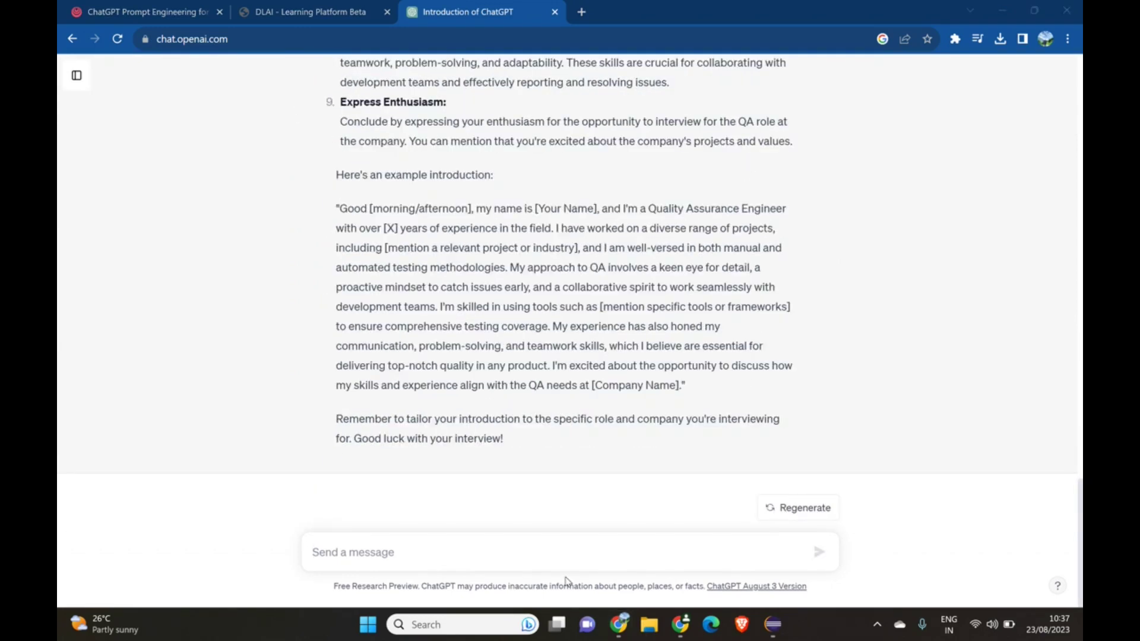
Scroll through the nine tips and highlight the whole example introduction paragraph
{"action": "scroll", "coordinate": [530, 404], "scroll_direction": "up", "scroll_amount": 8}
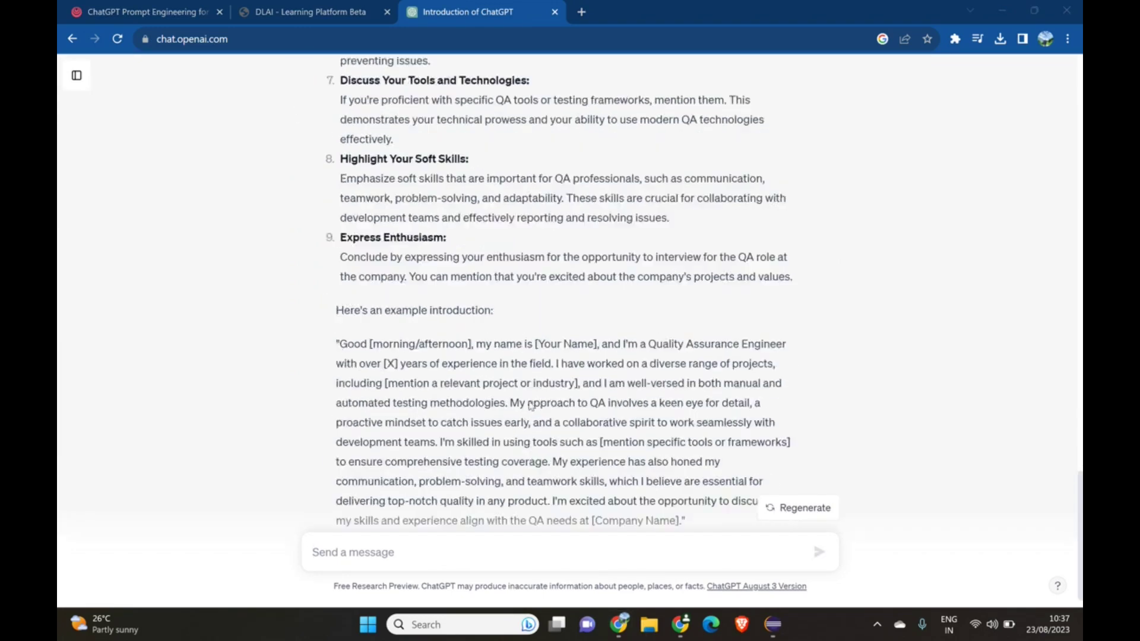
{"action": "scroll", "coordinate": [530, 406], "scroll_direction": "up", "scroll_amount": 4}
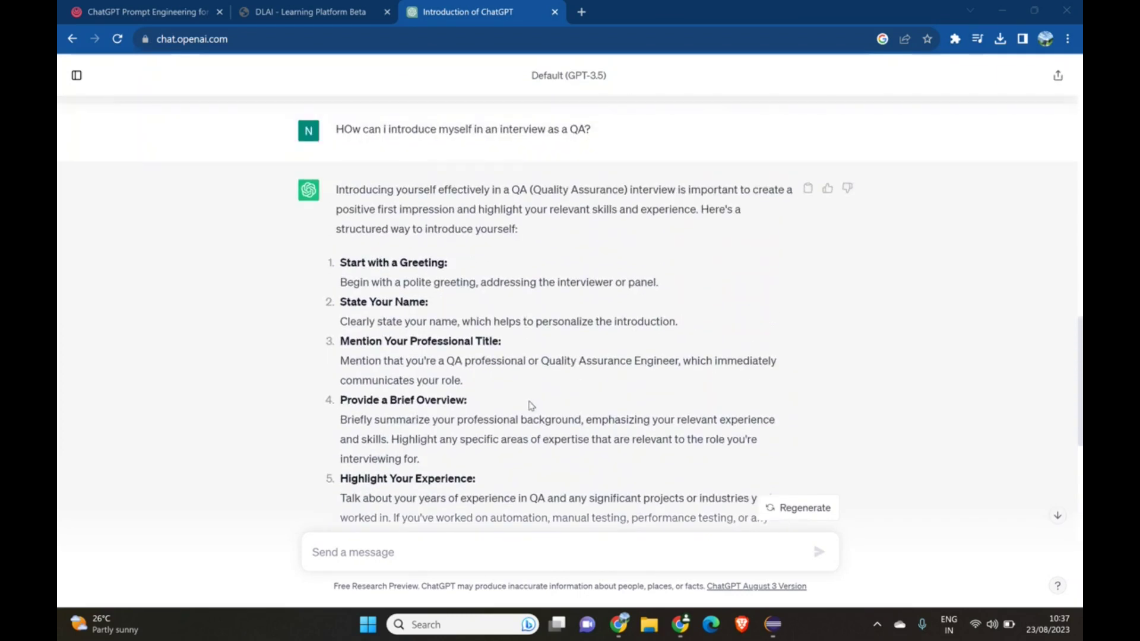
{"action": "scroll", "coordinate": [414, 330], "scroll_direction": "down", "scroll_amount": 3}
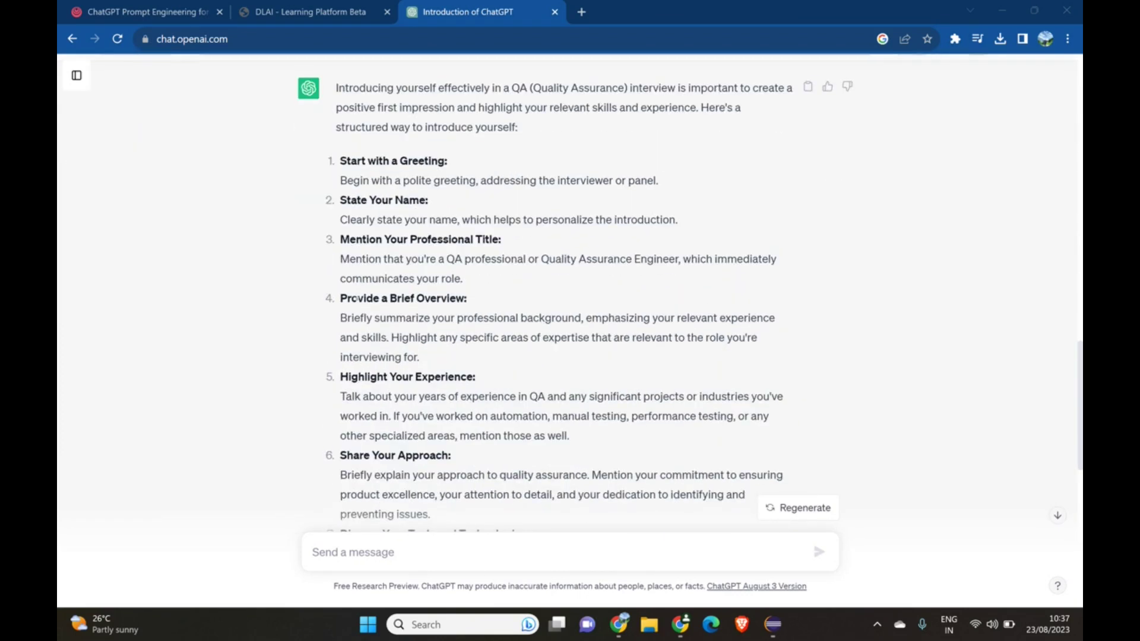
{"action": "scroll", "coordinate": [413, 330], "scroll_direction": "down", "scroll_amount": 3}
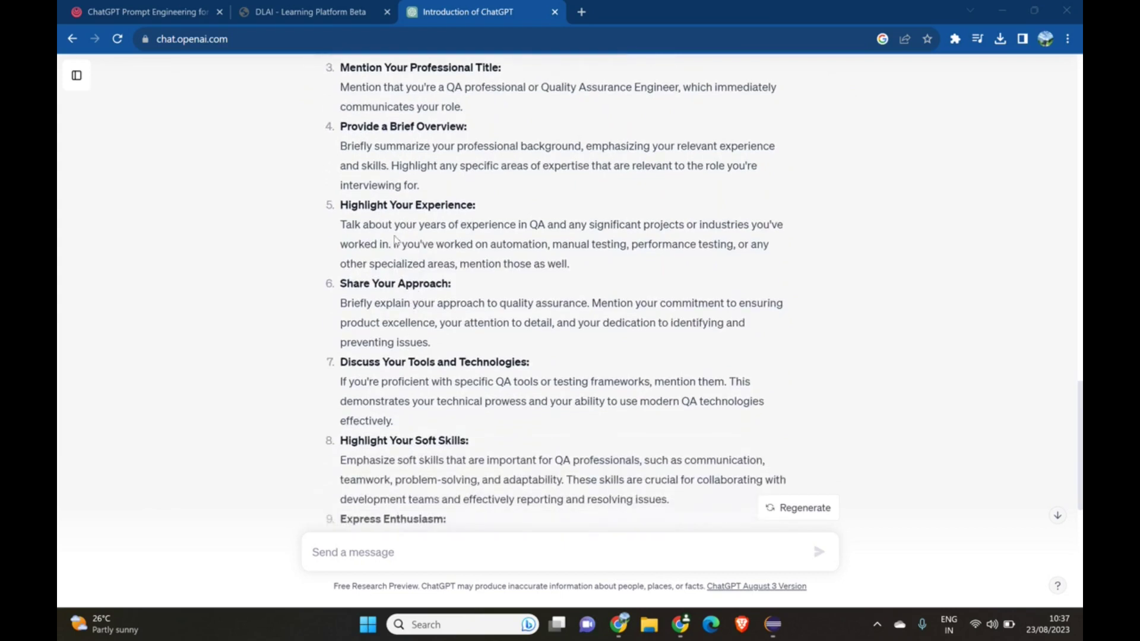
{"action": "scroll", "coordinate": [463, 383], "scroll_direction": "down", "scroll_amount": 4}
{"action": "scroll", "coordinate": [464, 383], "scroll_direction": "down", "scroll_amount": 3}
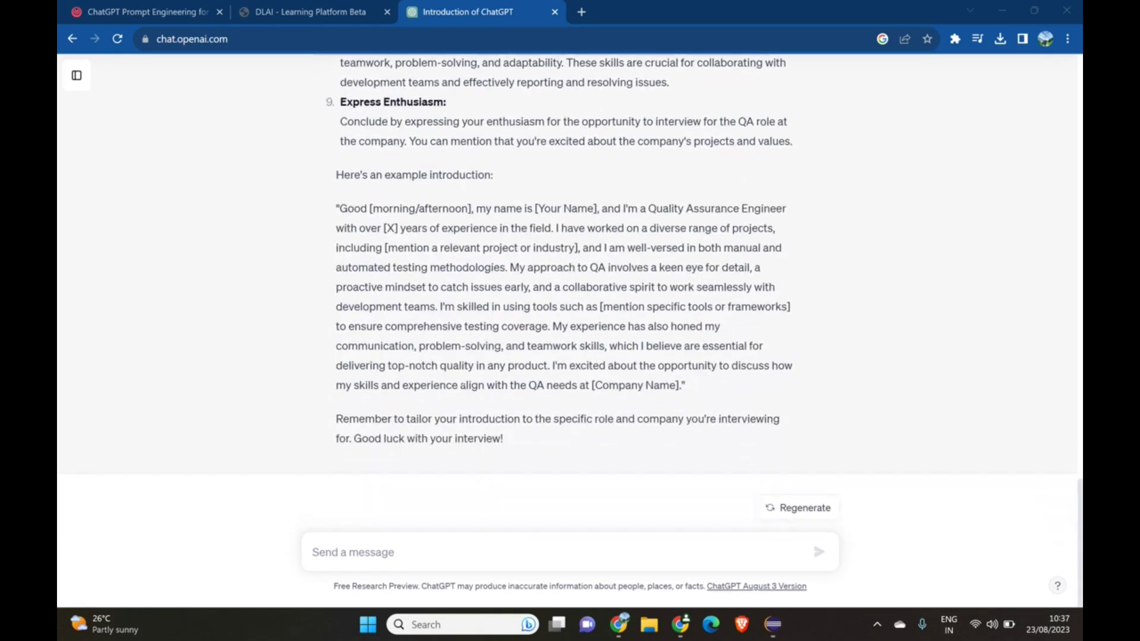
{"action": "left_click_drag", "start_coordinate": [682, 385], "coordinate": [341, 209]}
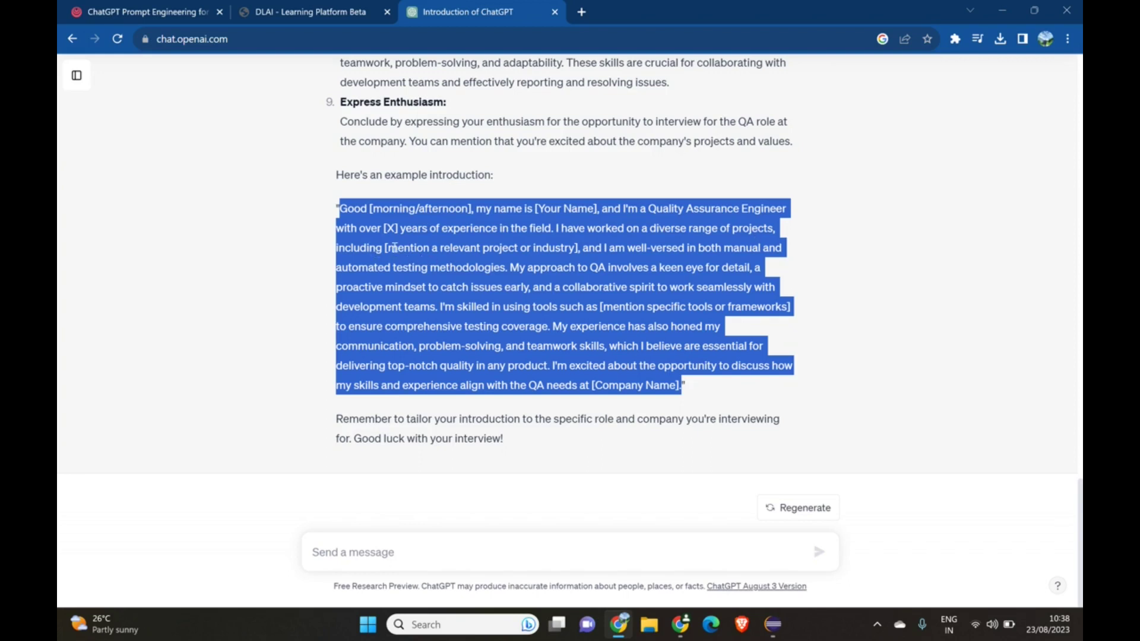
{"action": "left_click", "coordinate": [394, 247]}
Highlight the relevant project or industry placeholder and the advice to tailor the introduction
{"action": "left_click_drag", "start_coordinate": [385, 248], "coordinate": [575, 248]}
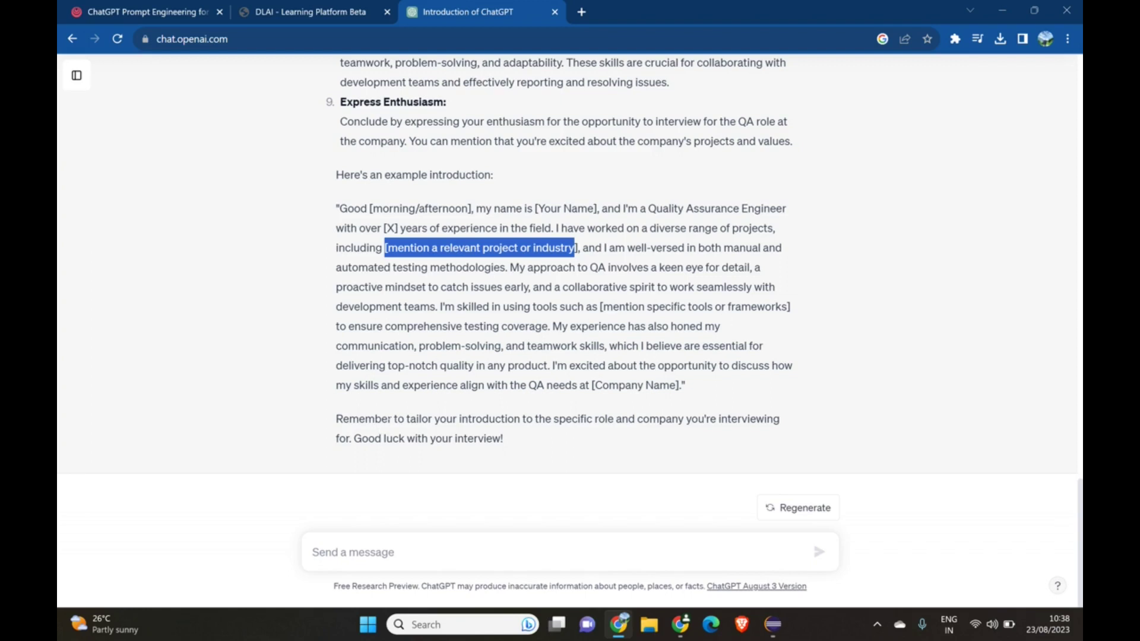
{"action": "left_click_drag", "start_coordinate": [392, 418], "coordinate": [613, 419]}
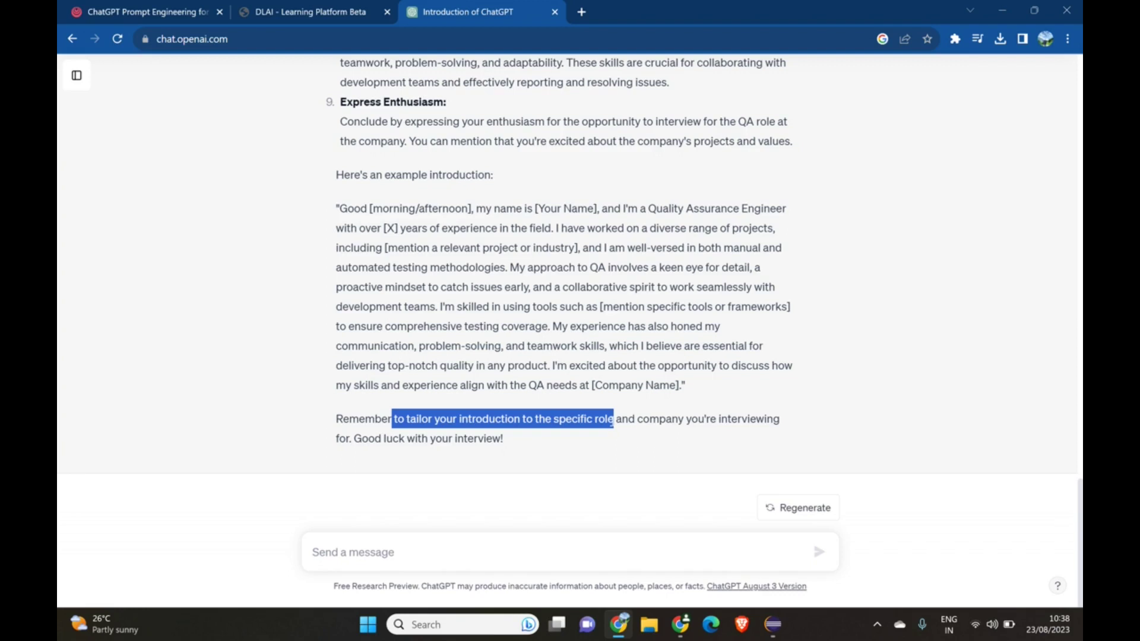
{"action": "left_click", "coordinate": [522, 444]}
{"action": "scroll", "coordinate": [523, 445], "scroll_direction": "up", "scroll_amount": 6}
{"action": "scroll", "coordinate": [522, 445], "scroll_direction": "up", "scroll_amount": 5}
{"action": "scroll", "coordinate": [523, 445], "scroll_direction": "down", "scroll_amount": 12}
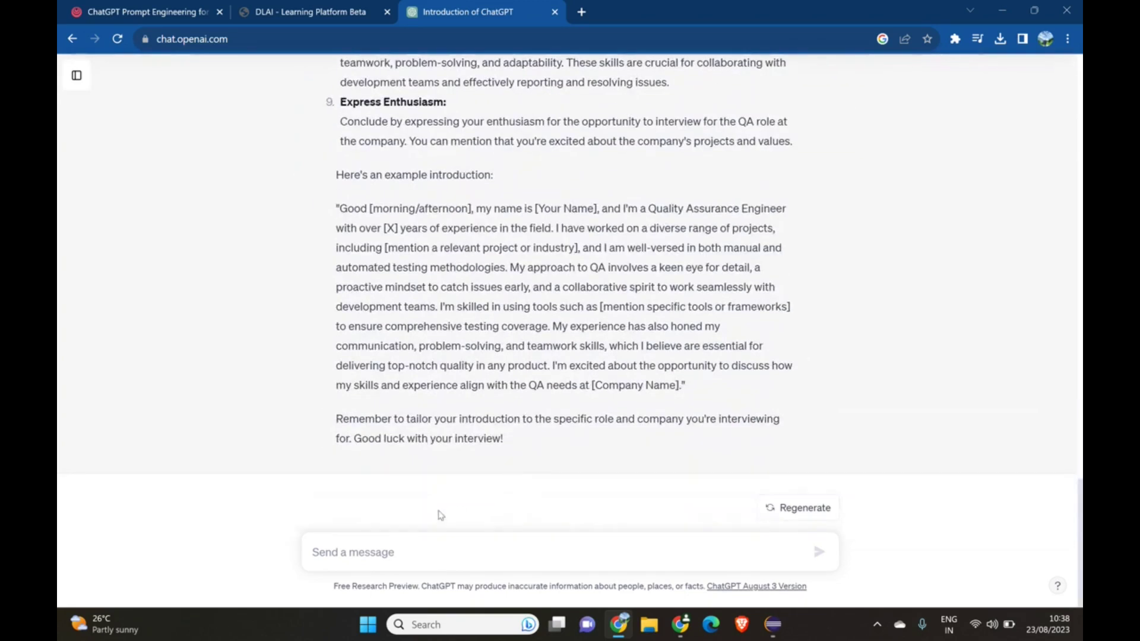
Ask ChatGPT to create 10 basic algorithms in Java for a QA Engineer
{"action": "left_click", "coordinate": [420, 567]}
{"action": "type", "text": "Can you c"}
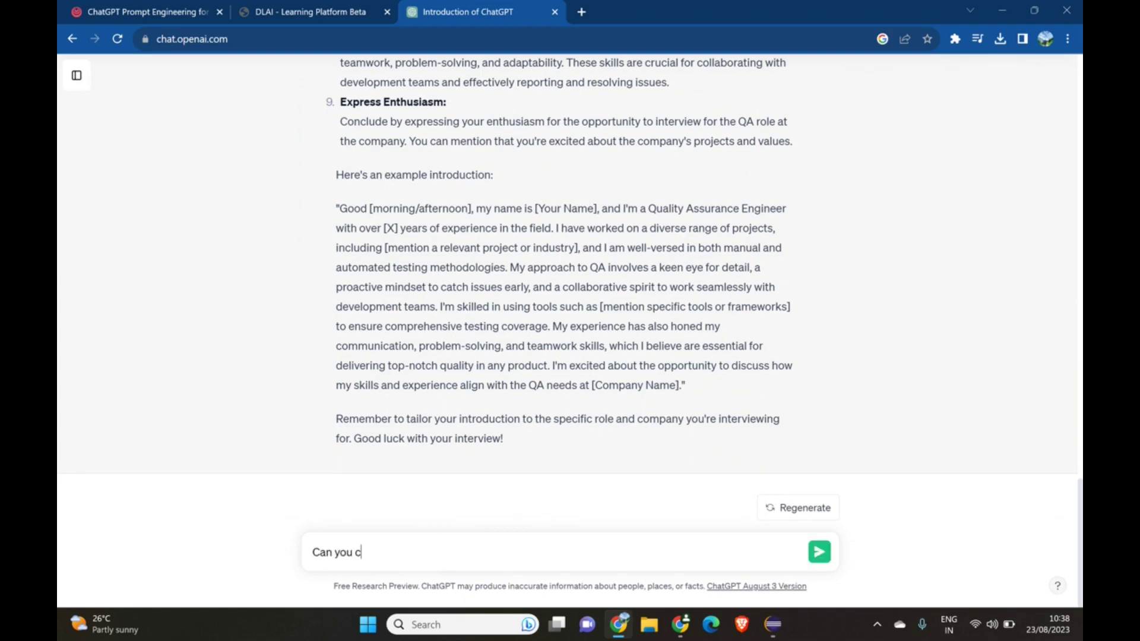
{"action": "type", "text": "reate 10 basic algorithms"}
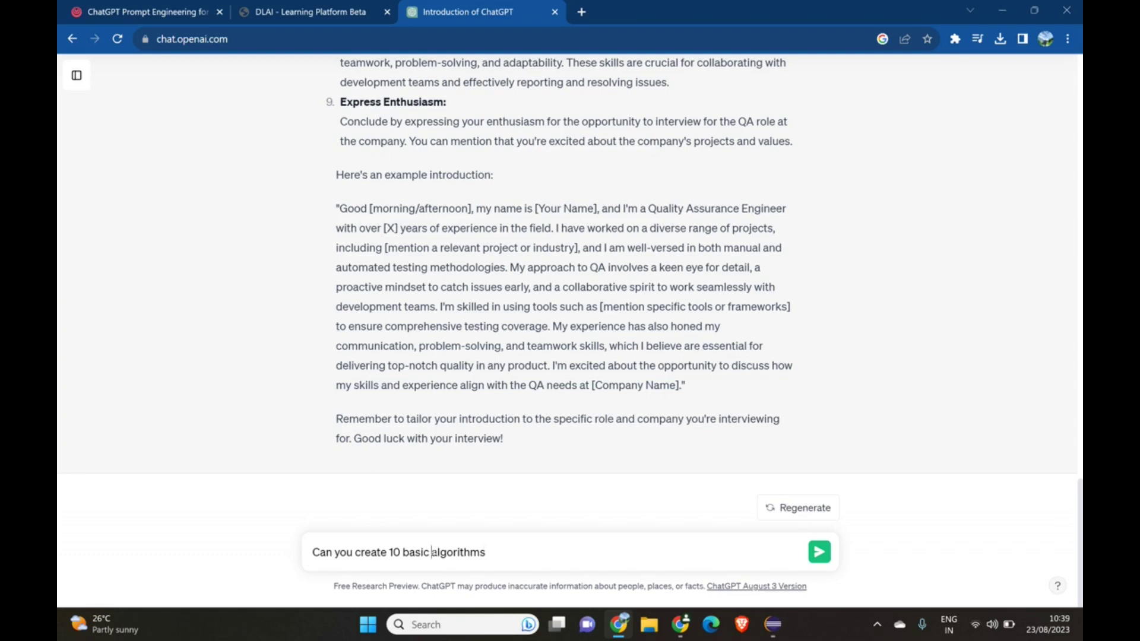
{"action": "type", "text": "java"}
{"action": "type", "text": "for QA Engineer?"}
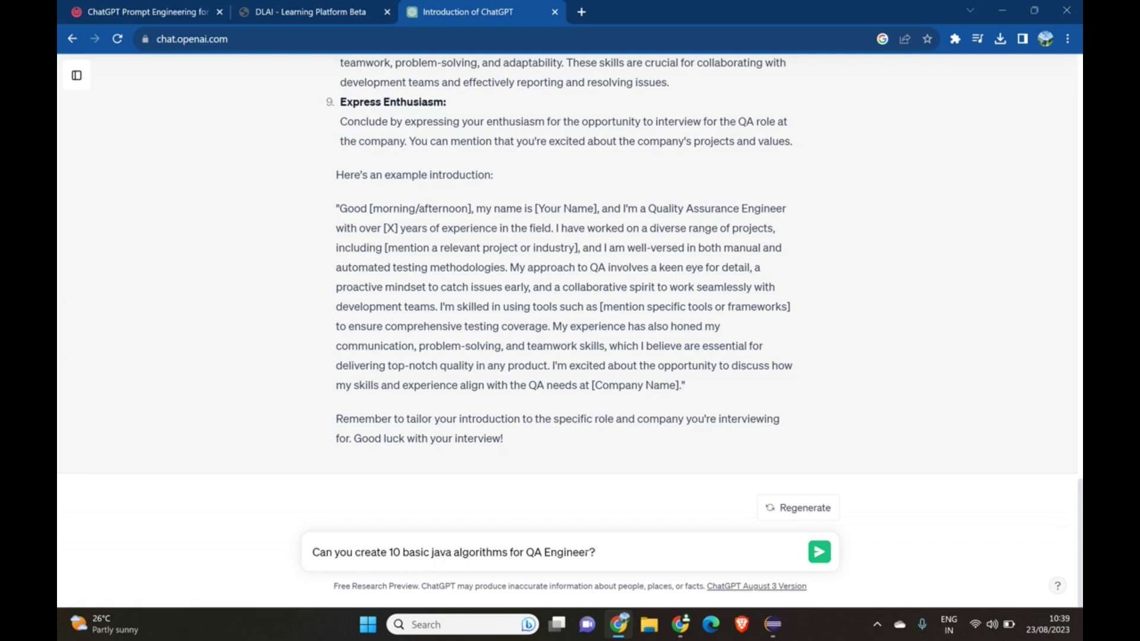
{"action": "key", "text": "Return"}
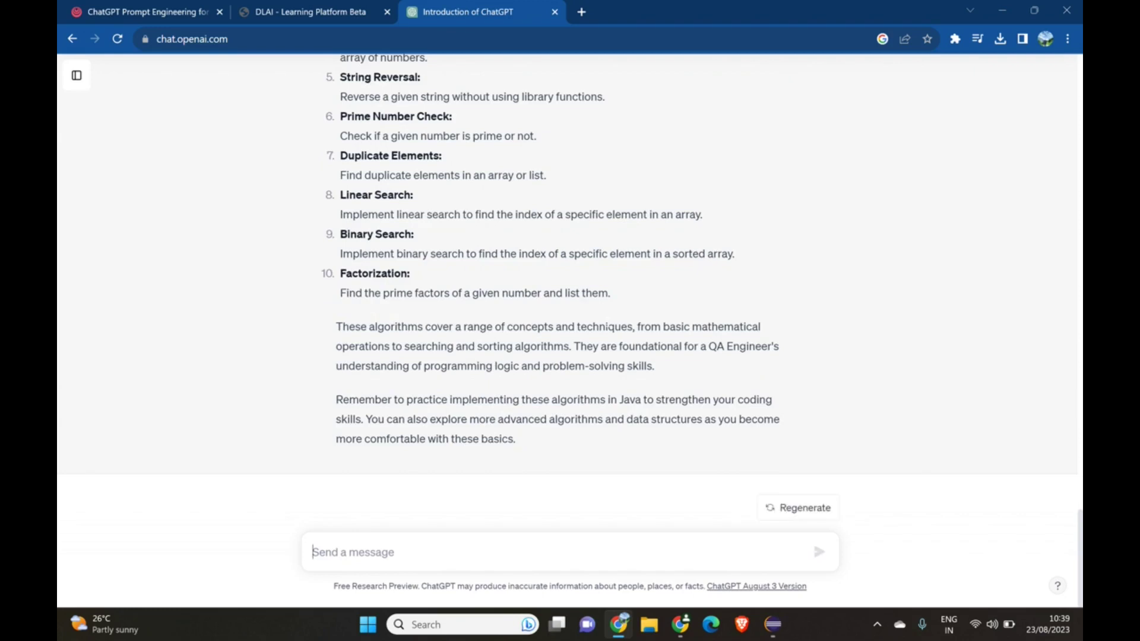
Scroll through the algorithm list, highlighting the Palindrome Check heading
{"action": "scroll", "coordinate": [608, 326], "scroll_direction": "up", "scroll_amount": 4}
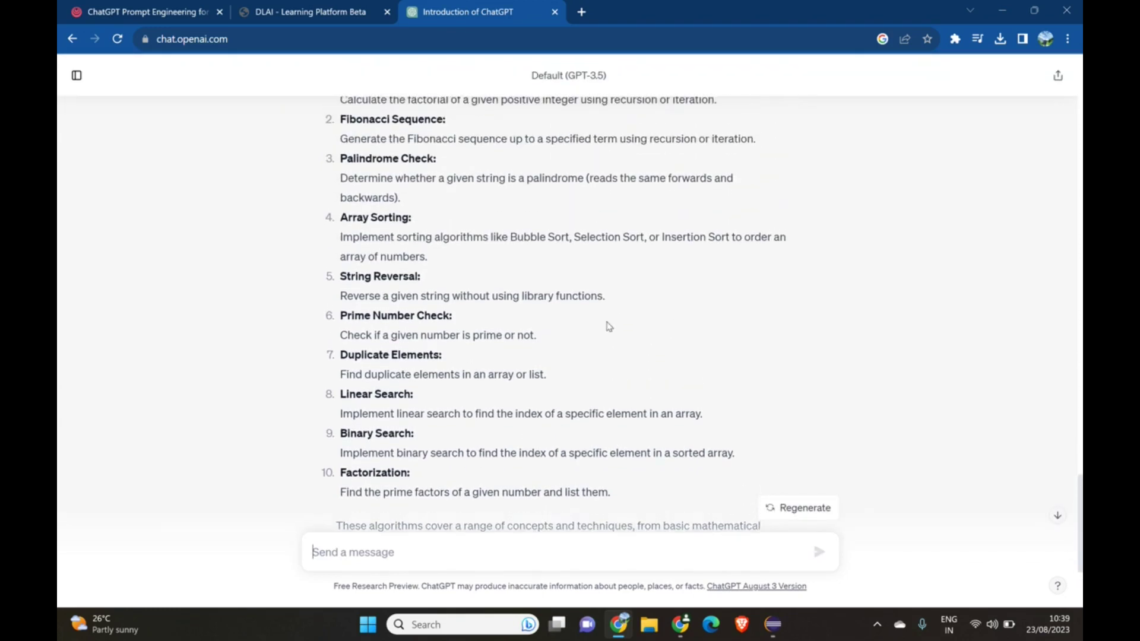
{"action": "scroll", "coordinate": [608, 327], "scroll_direction": "up", "scroll_amount": 2}
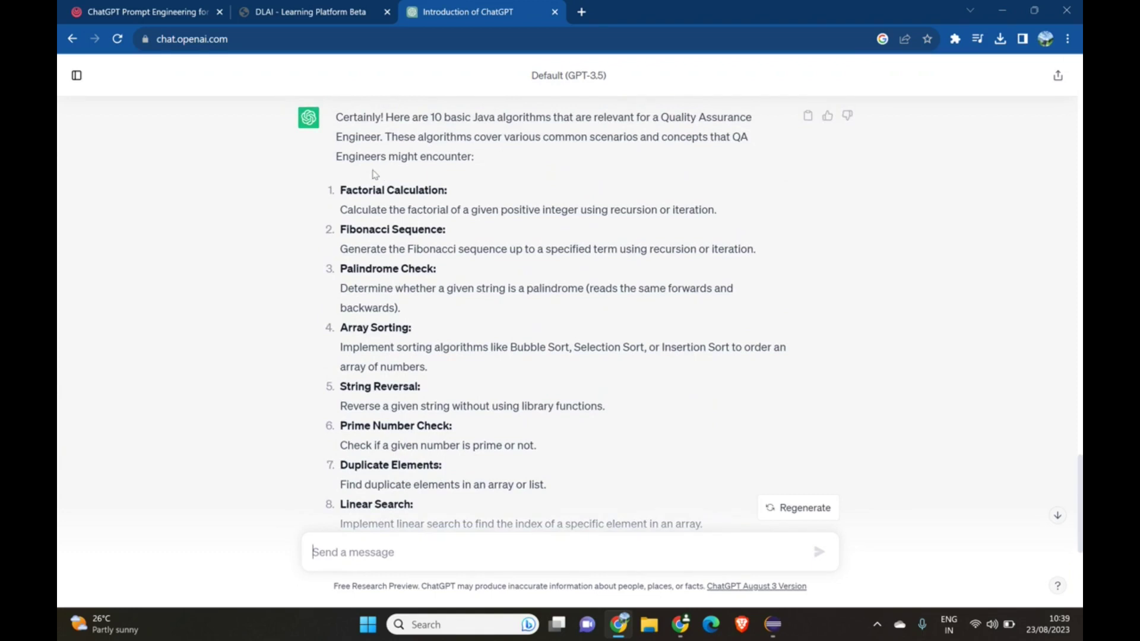
{"action": "scroll", "coordinate": [514, 269], "scroll_direction": "down", "scroll_amount": 2}
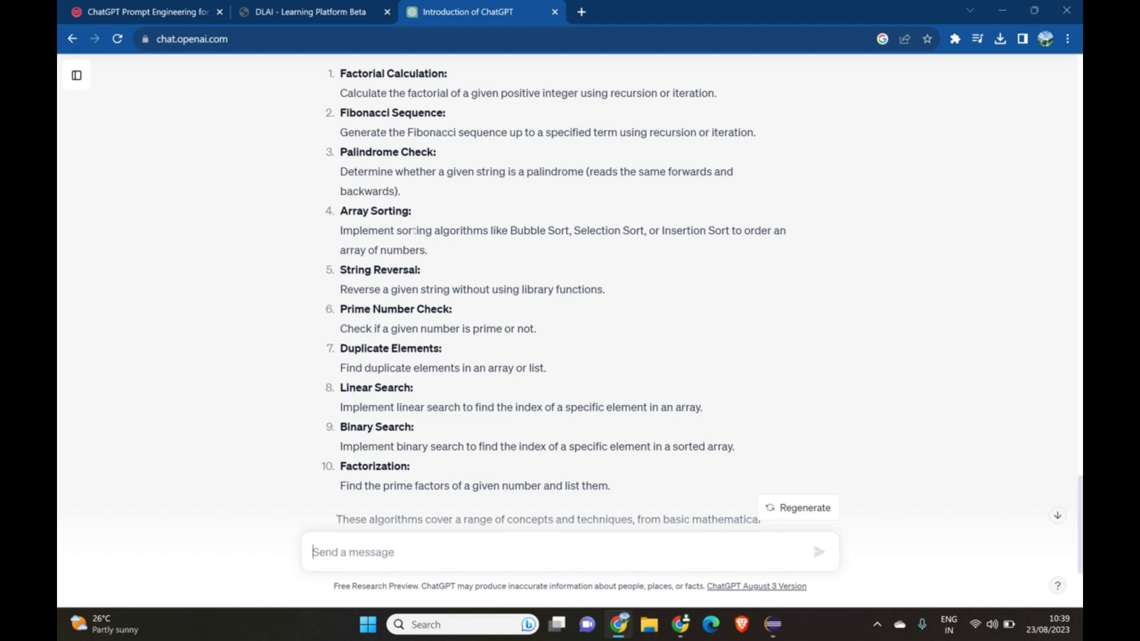
{"action": "left_click_drag", "start_coordinate": [342, 152], "coordinate": [420, 153]}
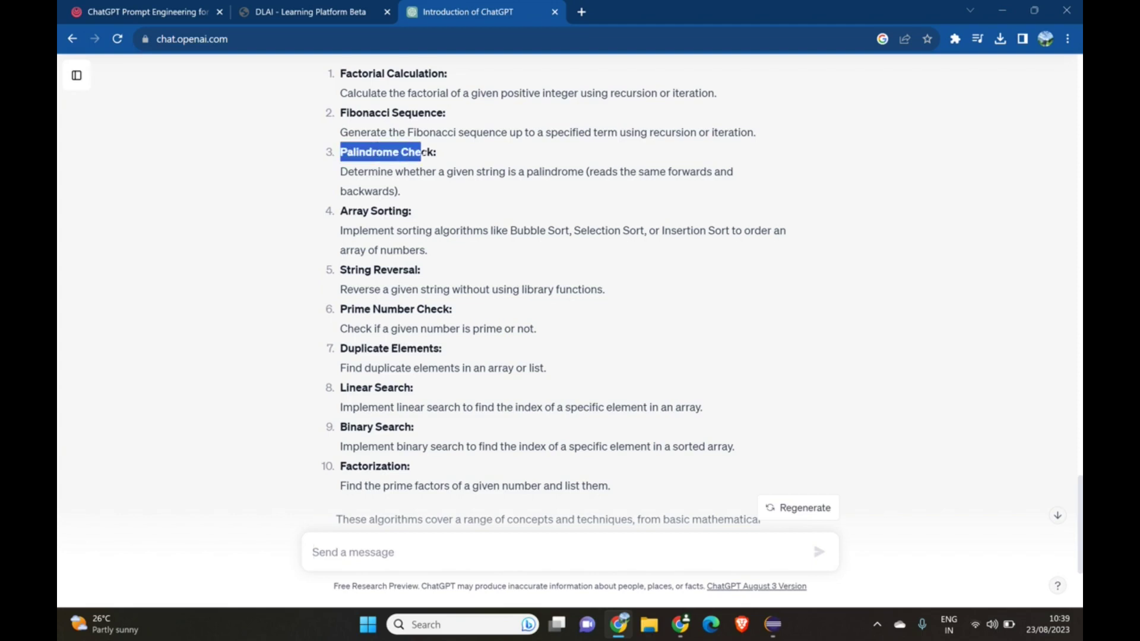
{"action": "scroll", "coordinate": [581, 270], "scroll_direction": "down", "scroll_amount": 3}
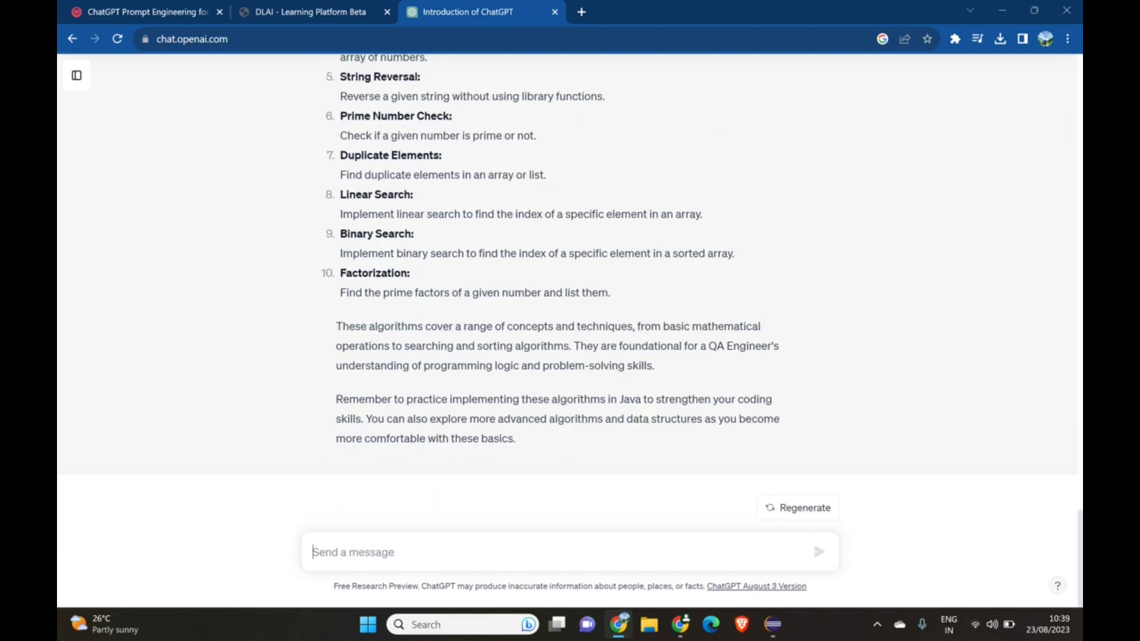
Ask for a Java program checking whether a string is a palindrome, then select the returned code
{"action": "type", "text": "can you wro"}
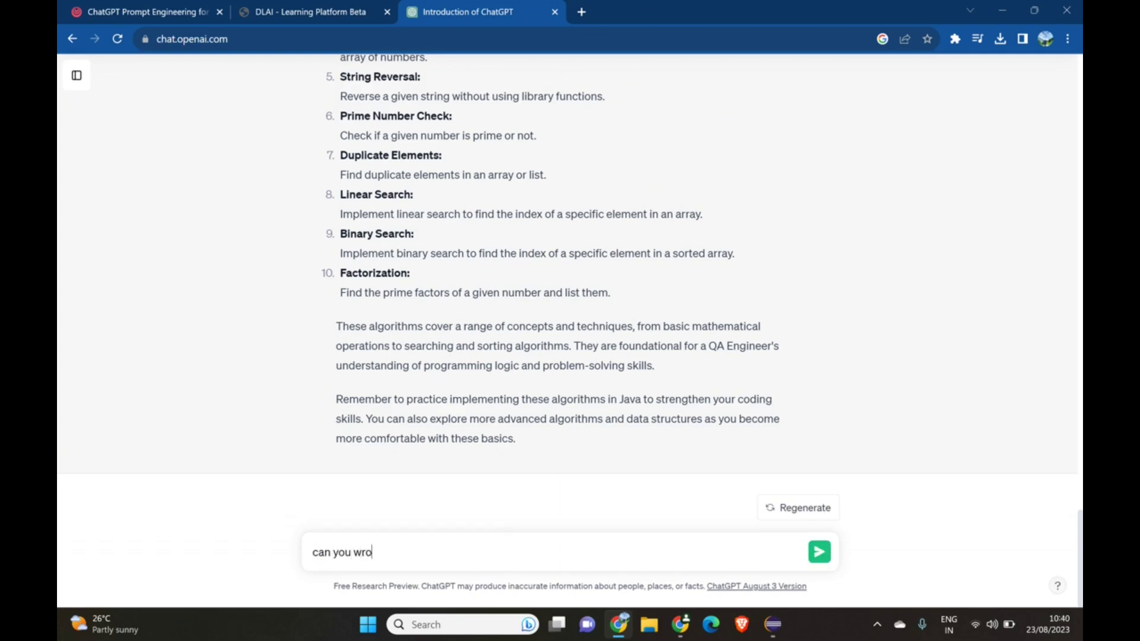
{"action": "type", "text": "te a"}
{"action": "key", "text": "BackSpace"}
{"action": "key", "text": "BackSpace"}
{"action": "key", "text": "BackSpace"}
{"action": "type", "text": "ite a program in Java"}
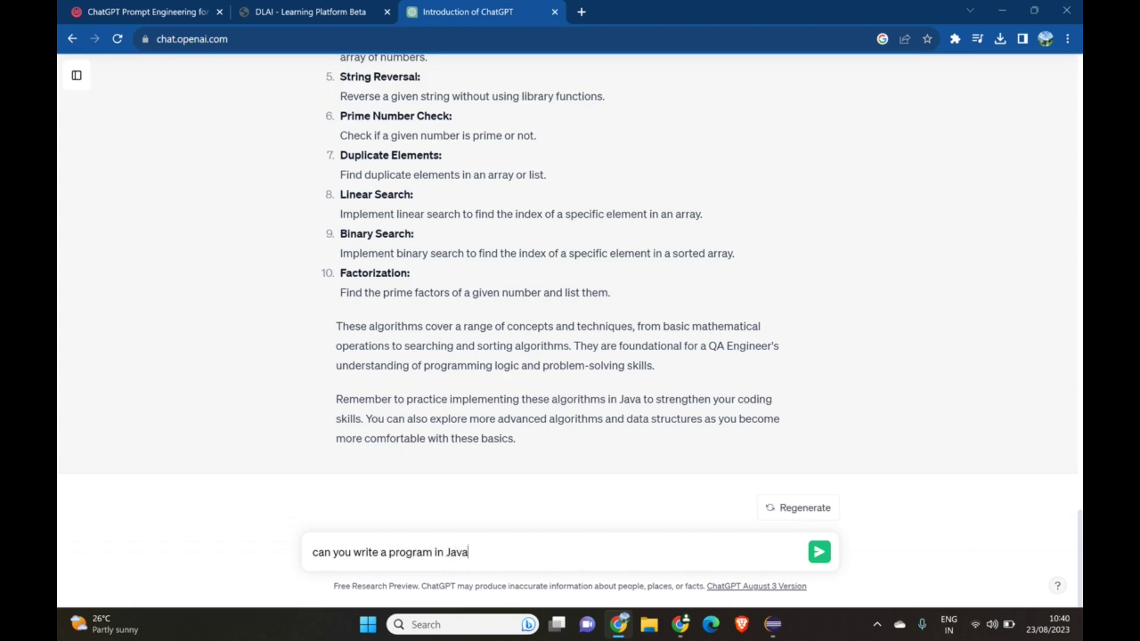
{"action": "type", "text": " f"}
{"action": "key", "text": "BackSpace"}
{"action": "type", "text": "to check a string is palindorme or not"}
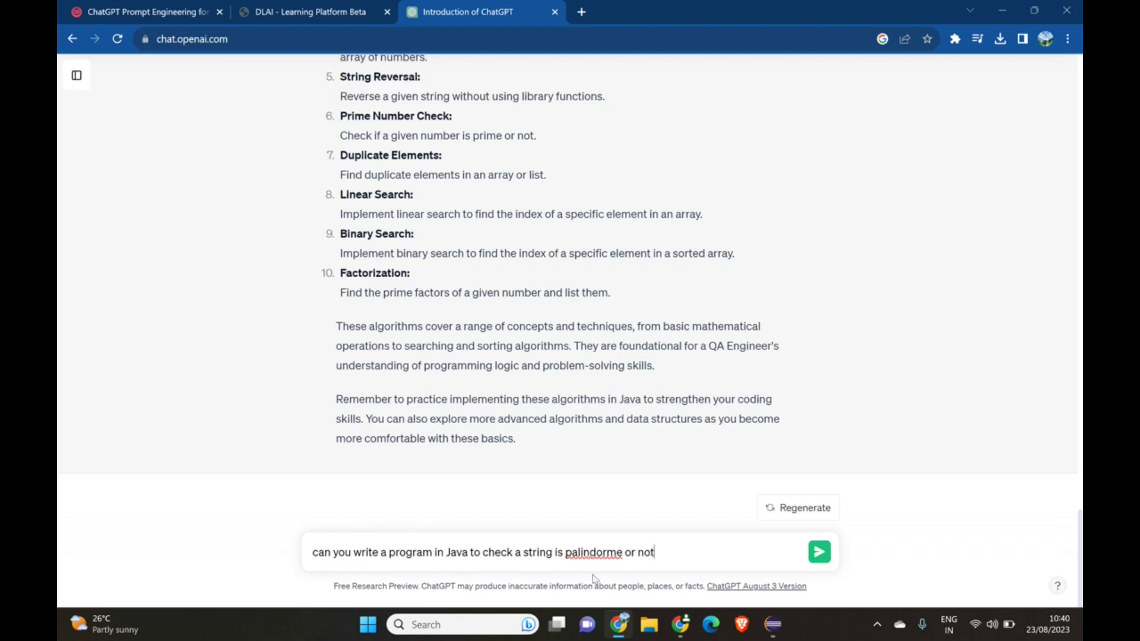
{"action": "key", "text": "BackSpace"}
{"action": "key", "text": "BackSpace"}
{"action": "type", "text": "ro"}
{"action": "key", "text": "Return"}
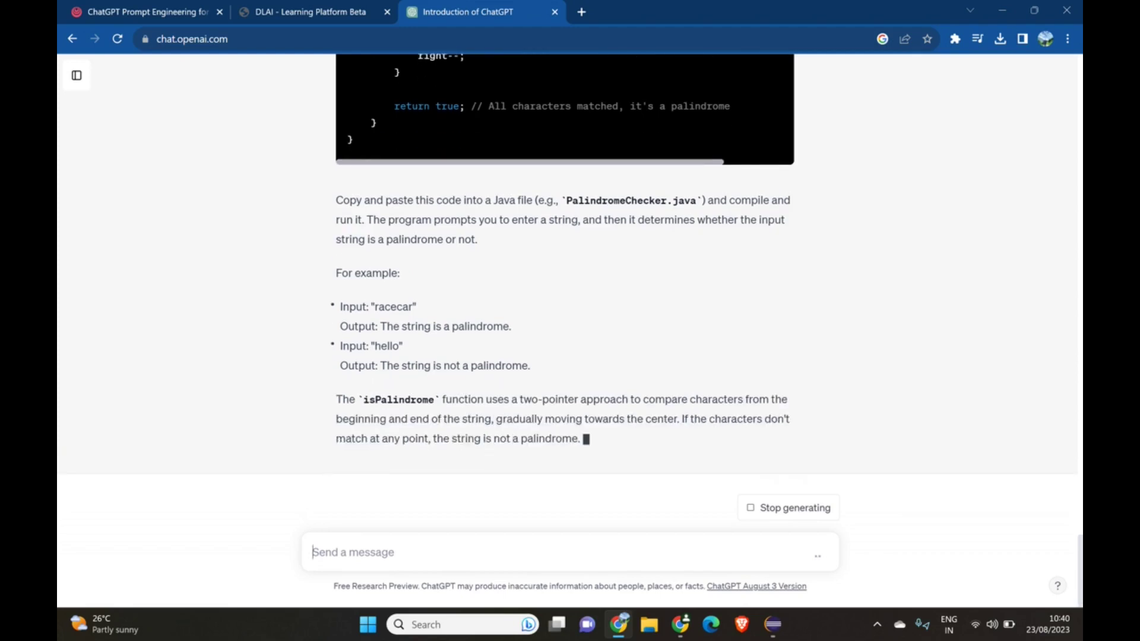
{"action": "scroll", "coordinate": [564, 389], "scroll_direction": "up", "scroll_amount": 5}
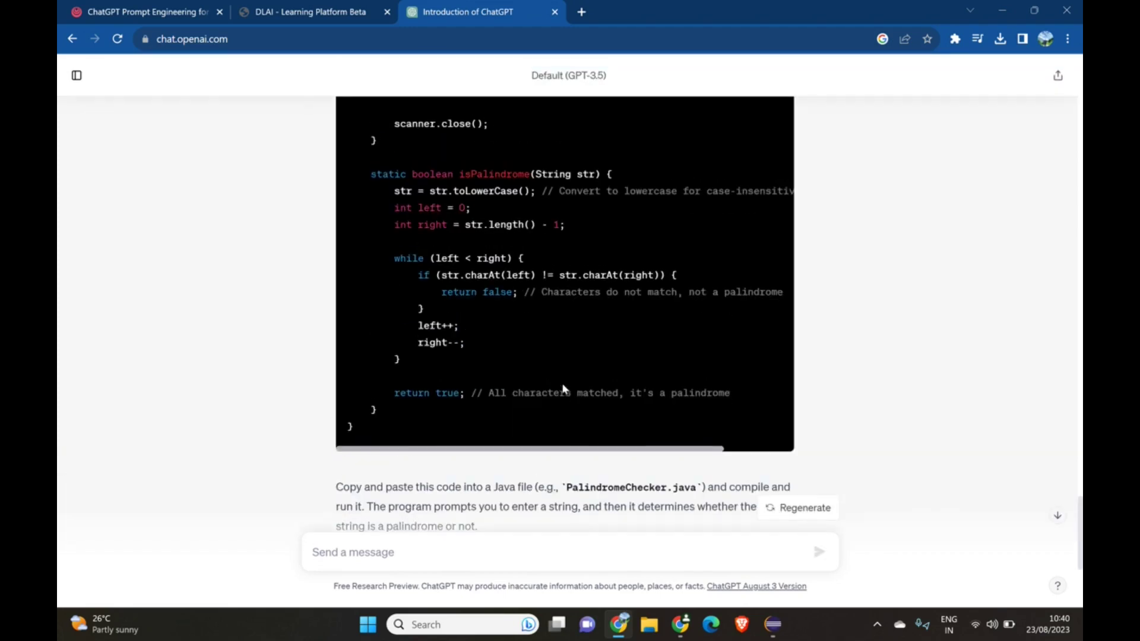
{"action": "mouse_move", "coordinate": [358, 425]}
{"action": "left_mouse_down"}
{"action": "mouse_move", "coordinate": [363, 90]}
{"action": "mouse_move", "coordinate": [402, 38]}
{"action": "mouse_move", "coordinate": [364, 421]}
{"action": "mouse_move", "coordinate": [345, 420]}
{"action": "left_mouse_up"}
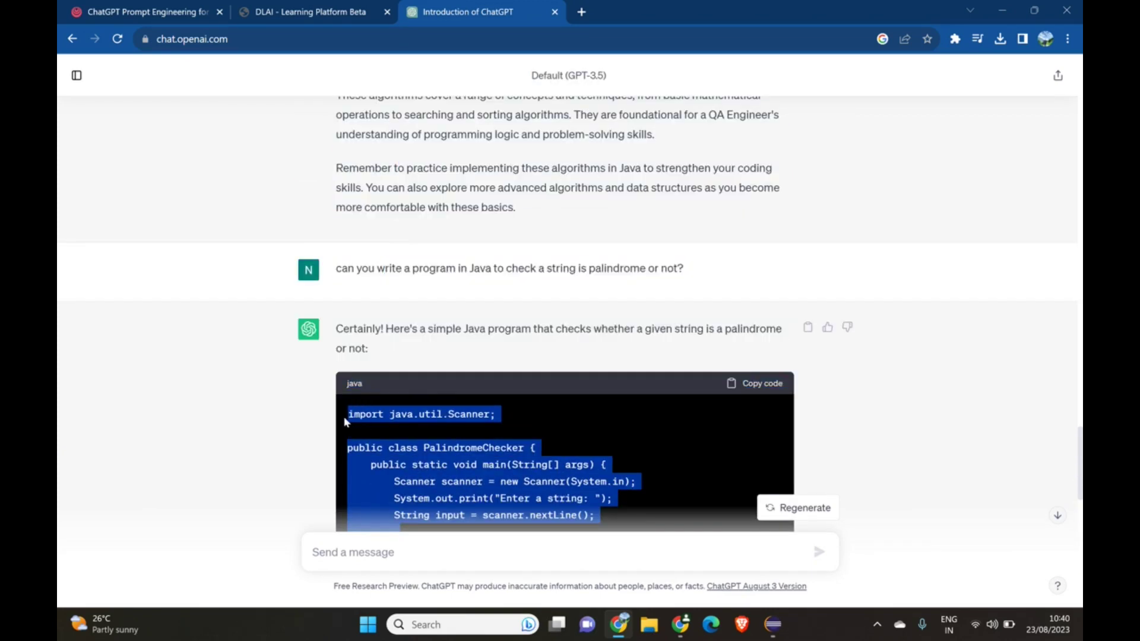
Paste the palindrome code into main in test.java and import java.util.Scanner via quick fix
{"action": "left_click", "coordinate": [774, 624]}
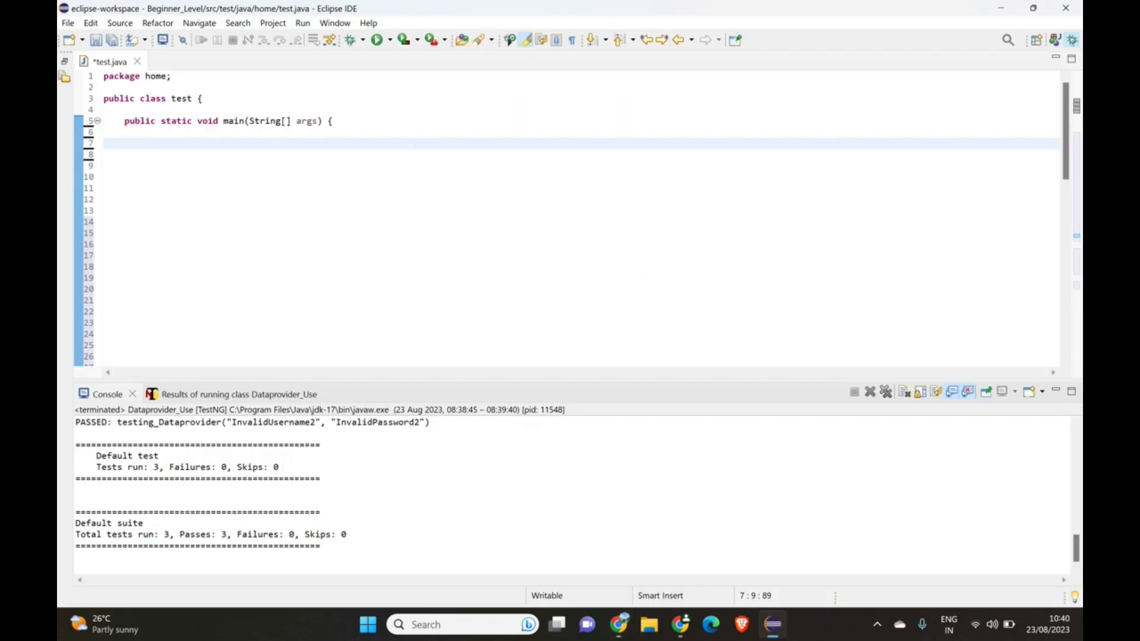
{"action": "key", "text": "ctrl+v"}
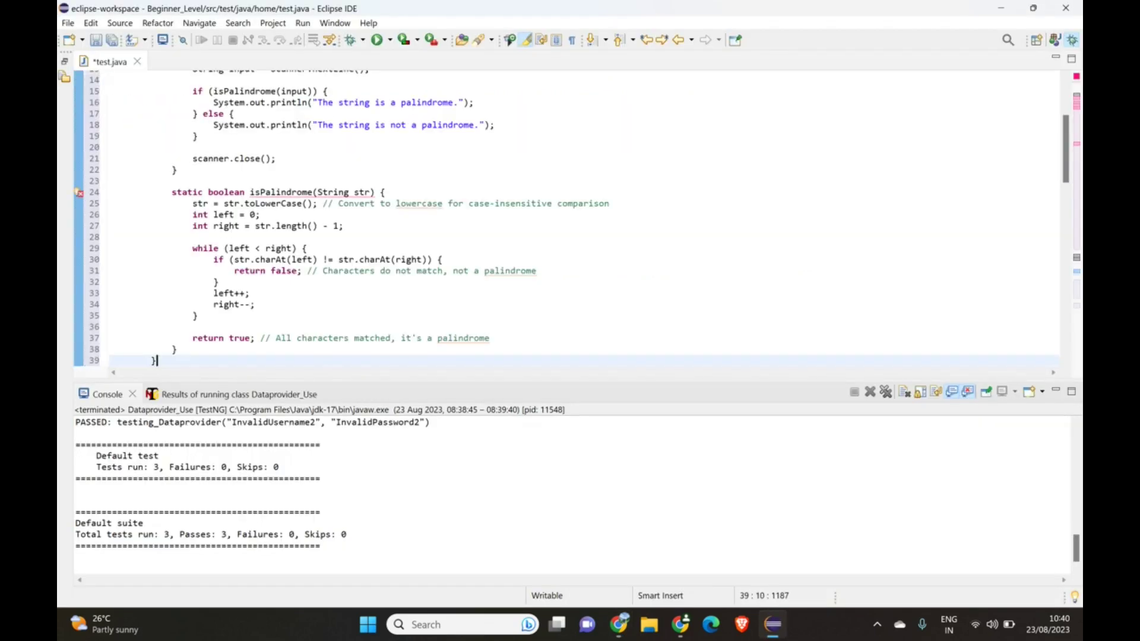
{"action": "scroll", "coordinate": [582, 220], "scroll_direction": "down", "scroll_amount": 8}
{"action": "scroll", "coordinate": [582, 220], "scroll_direction": "up", "scroll_amount": 9}
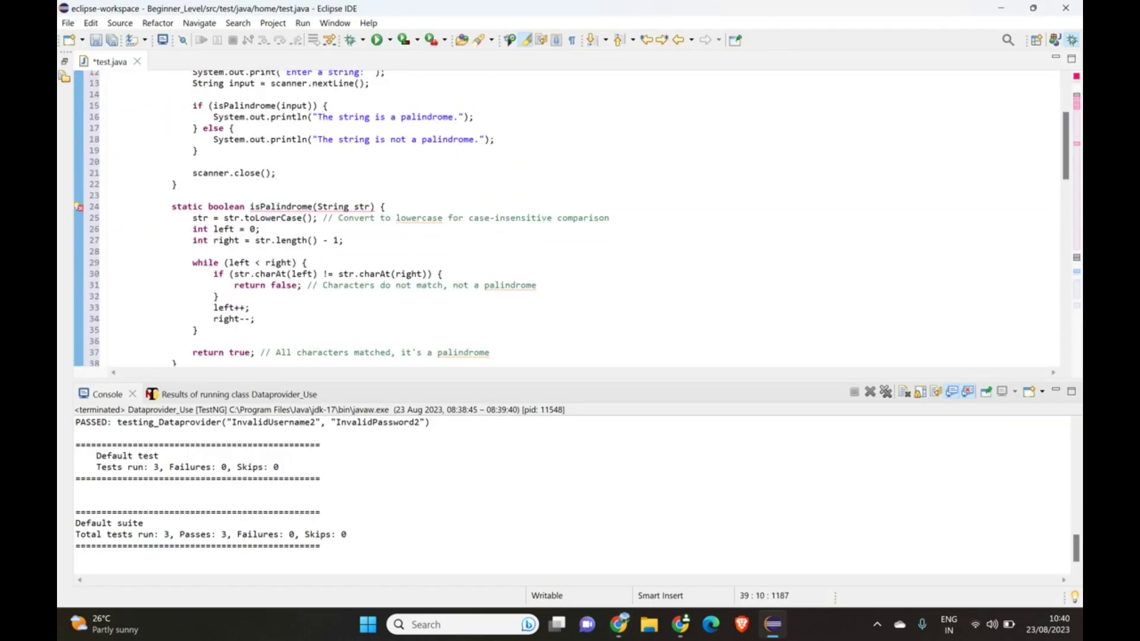
{"action": "scroll", "coordinate": [567, 219], "scroll_direction": "up", "scroll_amount": 4}
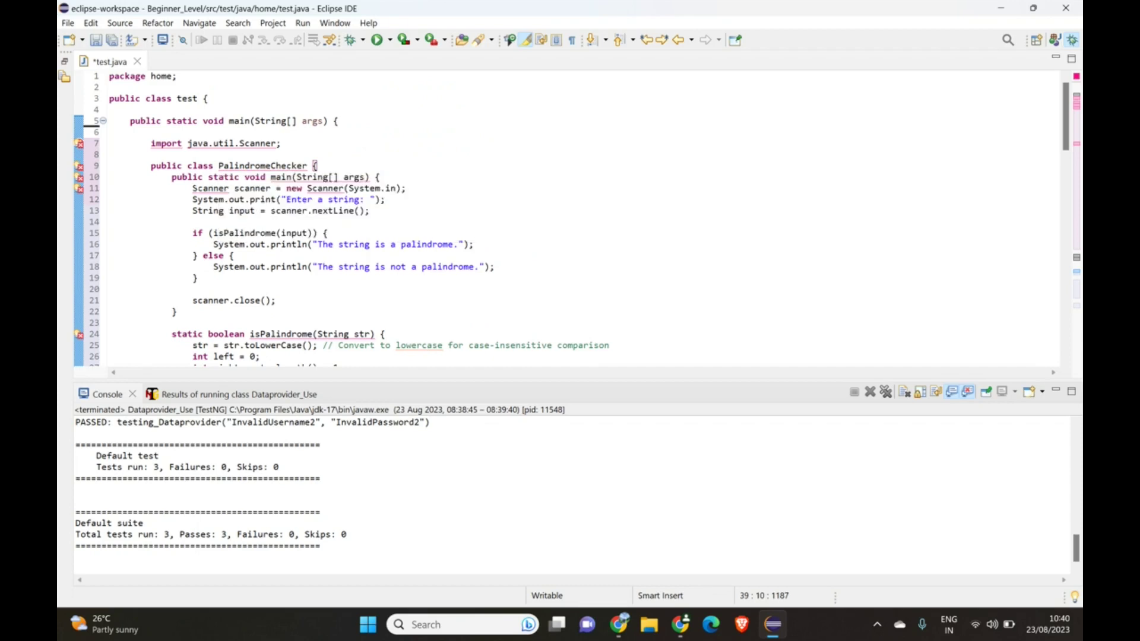
{"action": "mouse_move", "coordinate": [210, 189]}
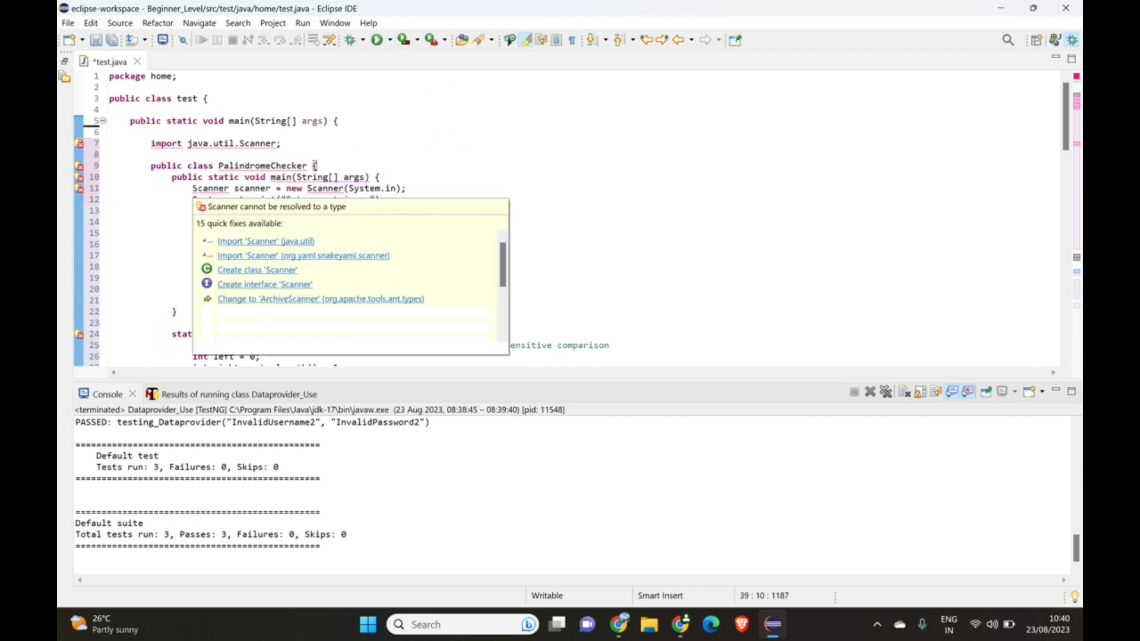
{"action": "left_click", "coordinate": [250, 242]}
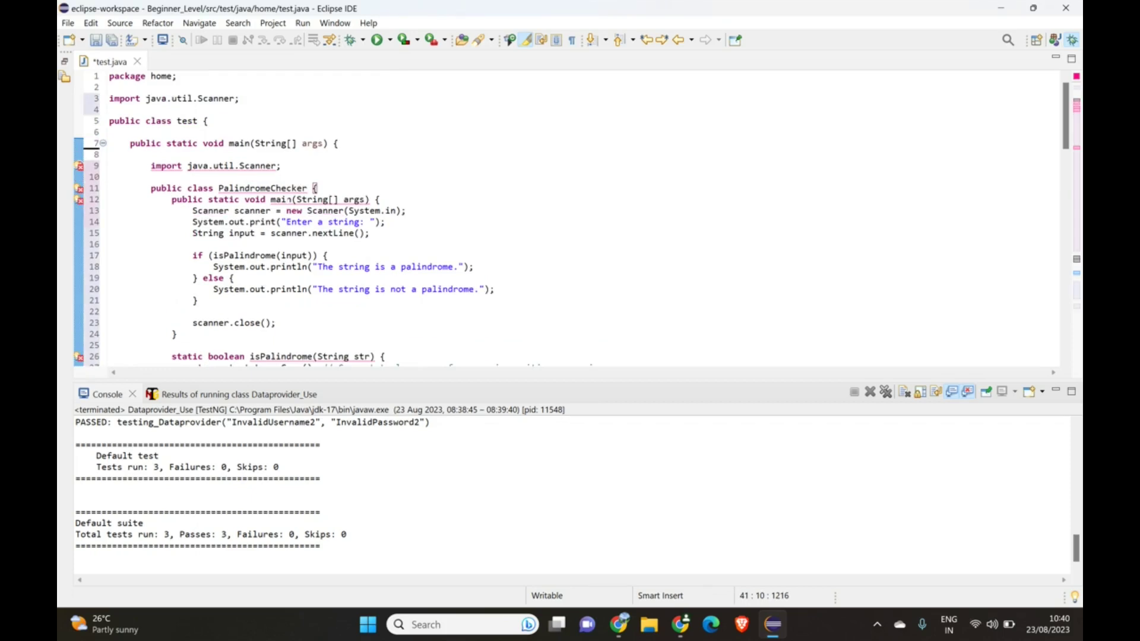
Remove the static modifier, then delete the nested import, PalindromeChecker class and inner main lines
{"action": "mouse_move", "coordinate": [295, 201]}
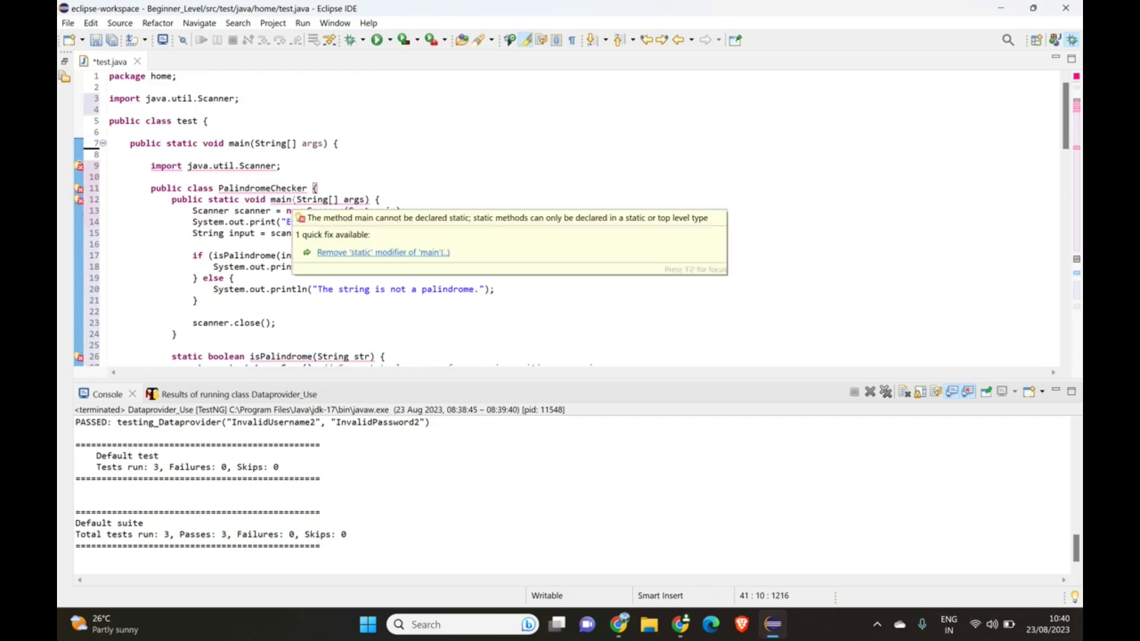
{"action": "left_click", "coordinate": [374, 253]}
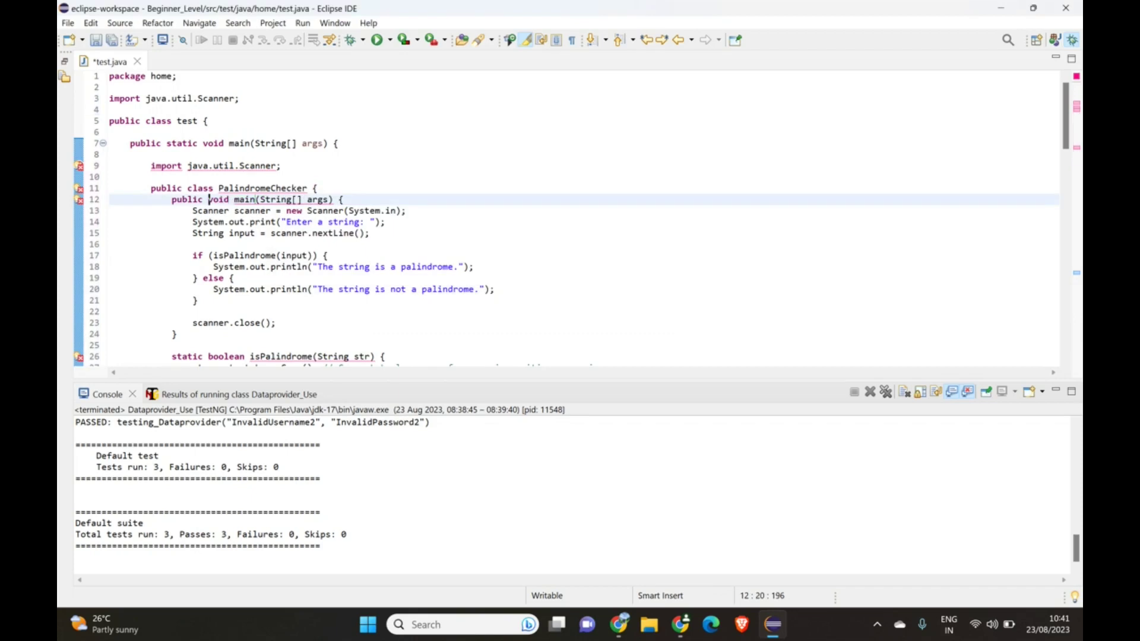
{"action": "left_click", "coordinate": [329, 255]}
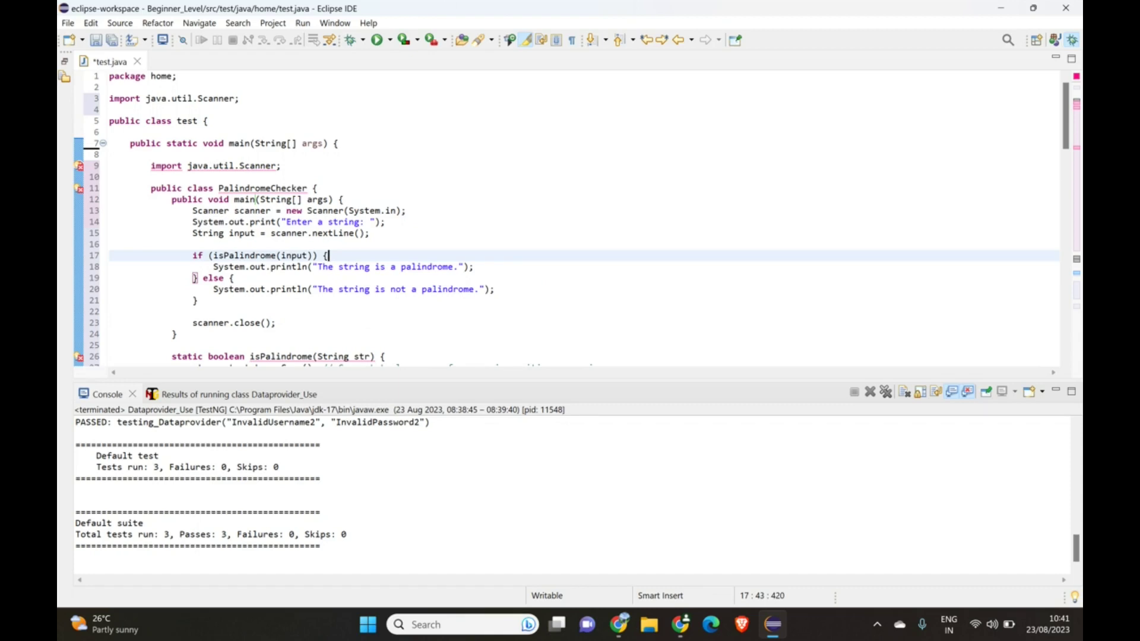
{"action": "left_click_drag", "start_coordinate": [318, 188], "coordinate": [151, 166]}
{"action": "key", "text": "BackSpace"}
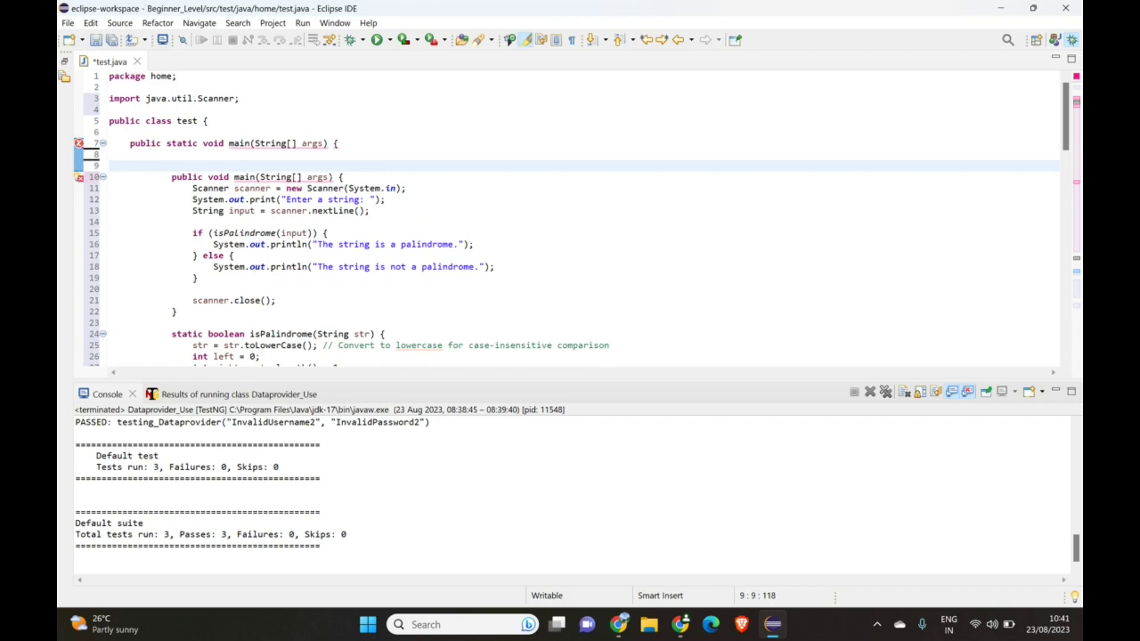
{"action": "left_click_drag", "start_coordinate": [347, 177], "coordinate": [152, 153]}
{"action": "key", "text": "BackSpace"}
Delete the stray closing brace on line 37 and review the cleaned-up code
{"action": "left_click", "coordinate": [193, 199]}
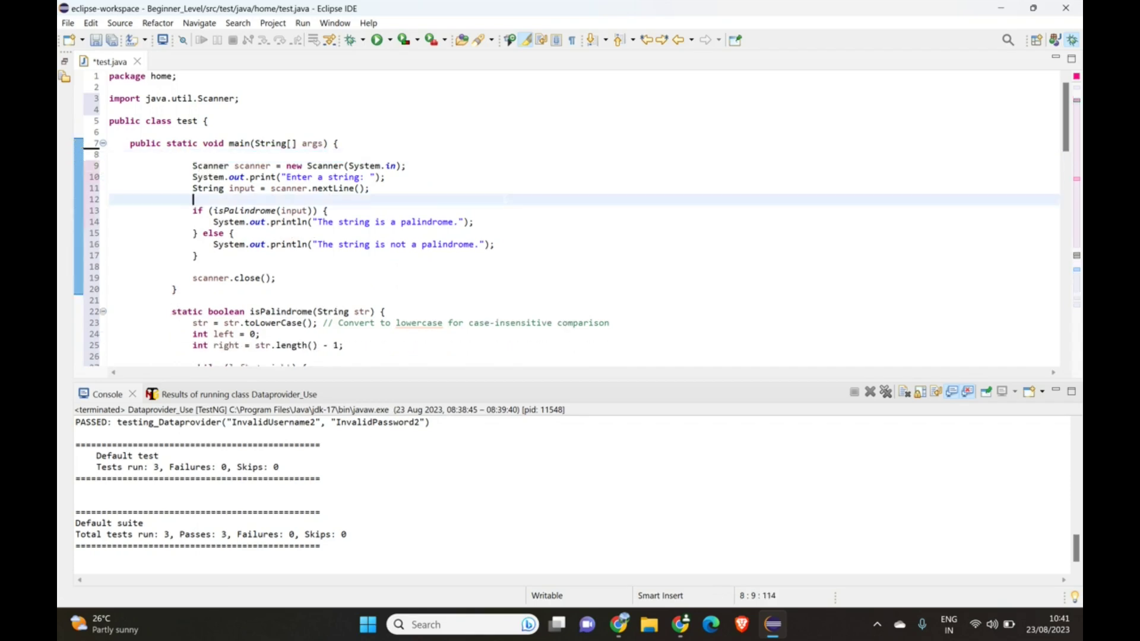
{"action": "scroll", "coordinate": [579, 218], "scroll_direction": "down", "scroll_amount": 6}
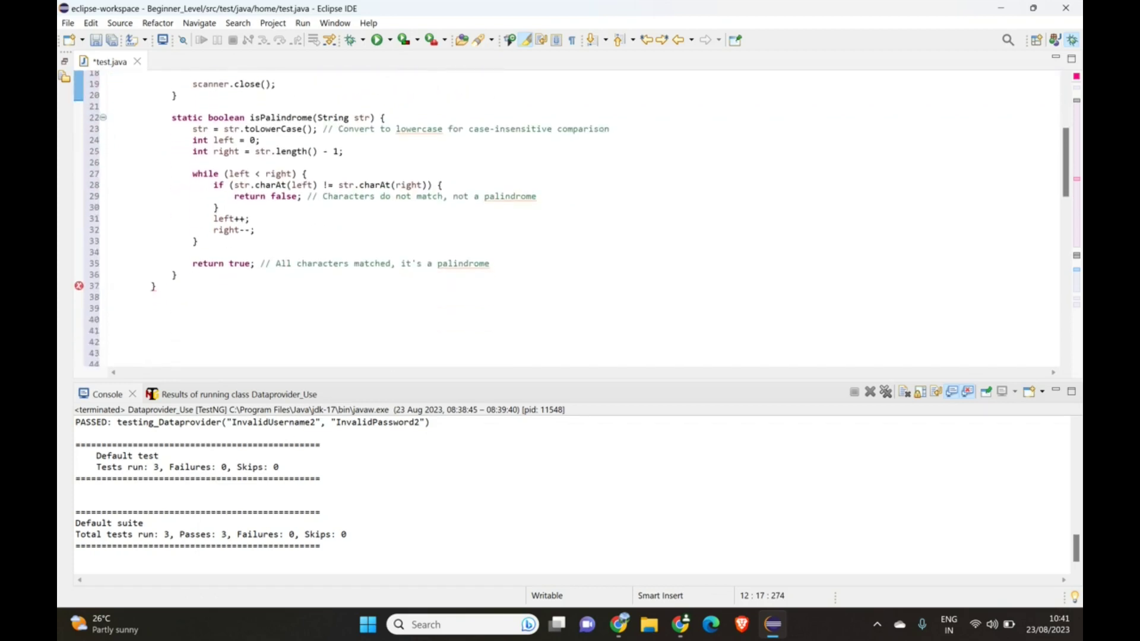
{"action": "left_click", "coordinate": [157, 287]}
{"action": "key", "text": "BackSpace"}
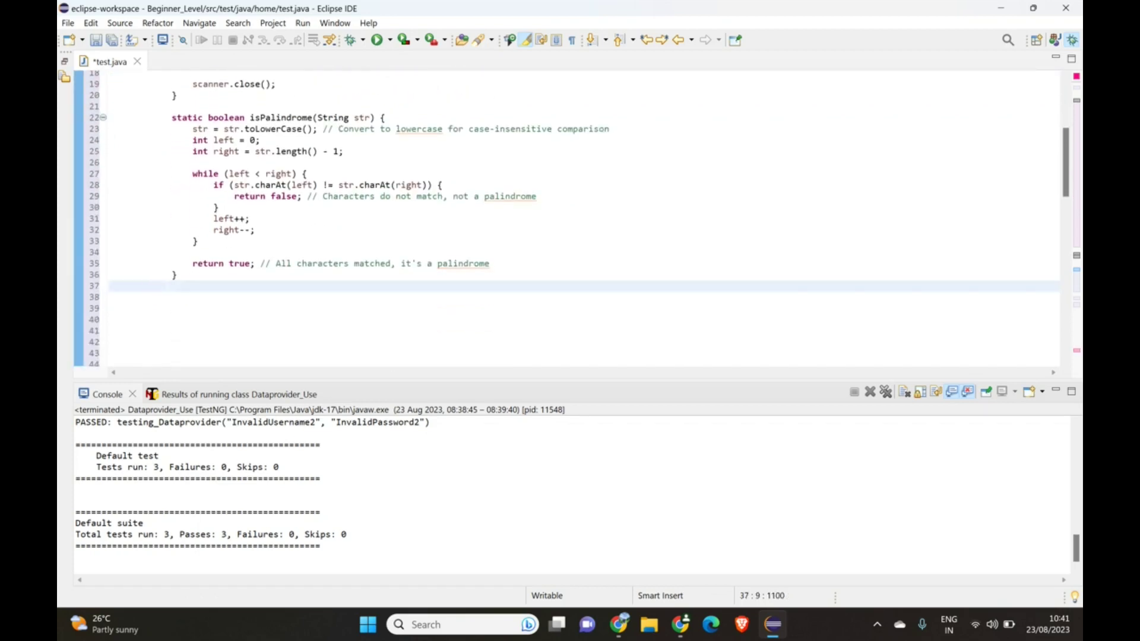
{"action": "scroll", "coordinate": [151, 303], "scroll_direction": "up", "scroll_amount": 6}
{"action": "scroll", "coordinate": [150, 303], "scroll_direction": "down", "scroll_amount": 8}
{"action": "scroll", "coordinate": [151, 303], "scroll_direction": "up", "scroll_amount": 2}
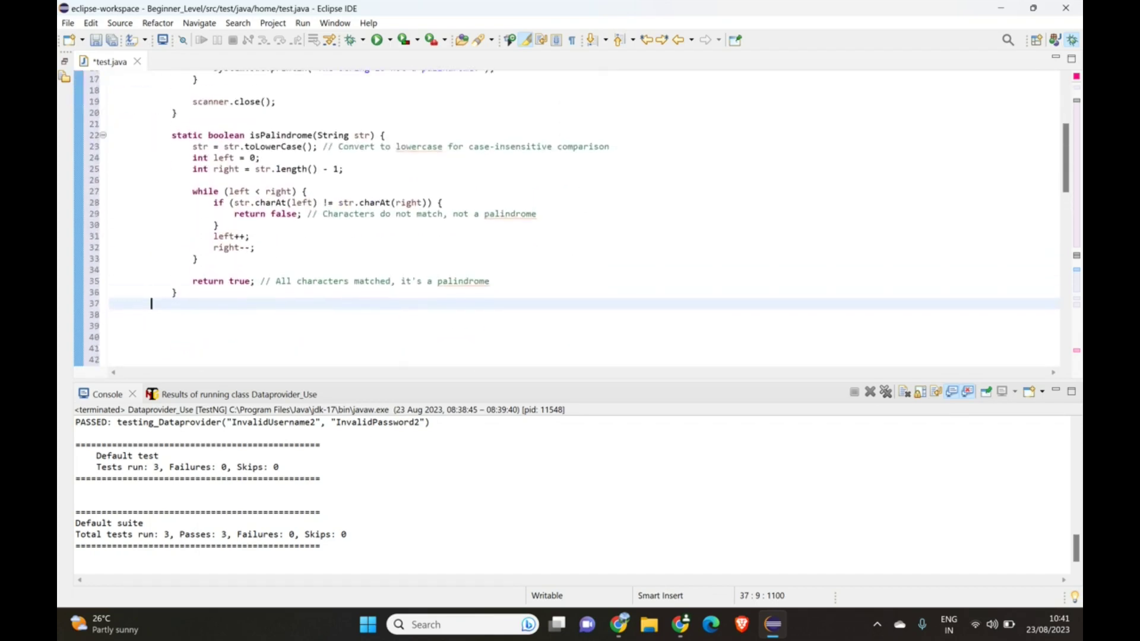
{"action": "scroll", "coordinate": [150, 303], "scroll_direction": "up", "scroll_amount": 5}
{"action": "scroll", "coordinate": [151, 303], "scroll_direction": "down", "scroll_amount": 3}
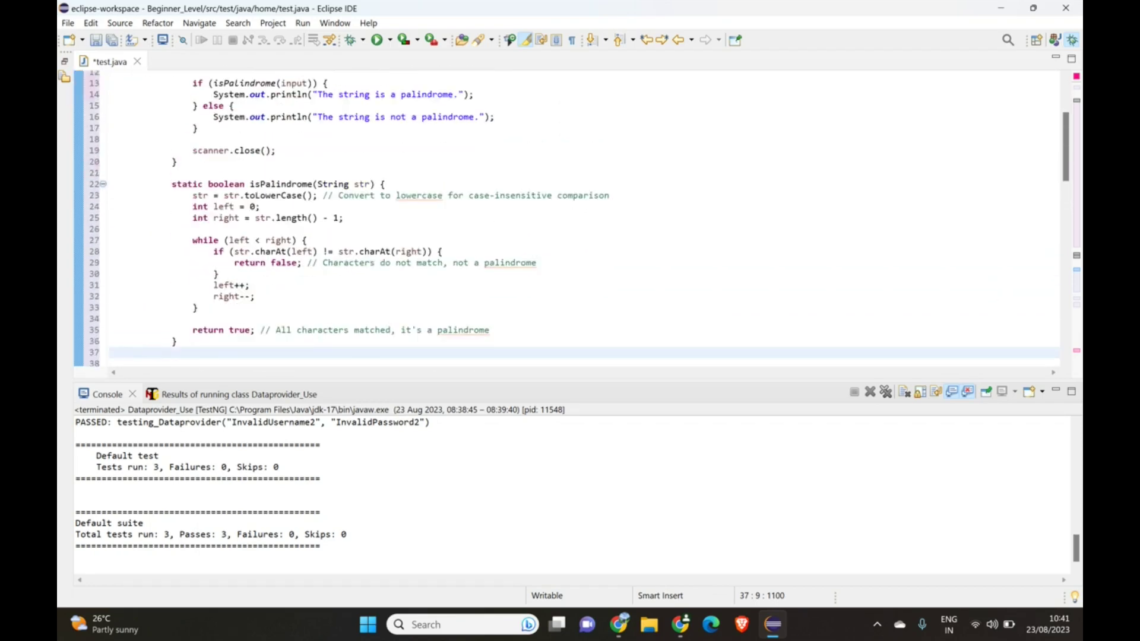
{"action": "scroll", "coordinate": [566, 220], "scroll_direction": "up", "scroll_amount": 3}
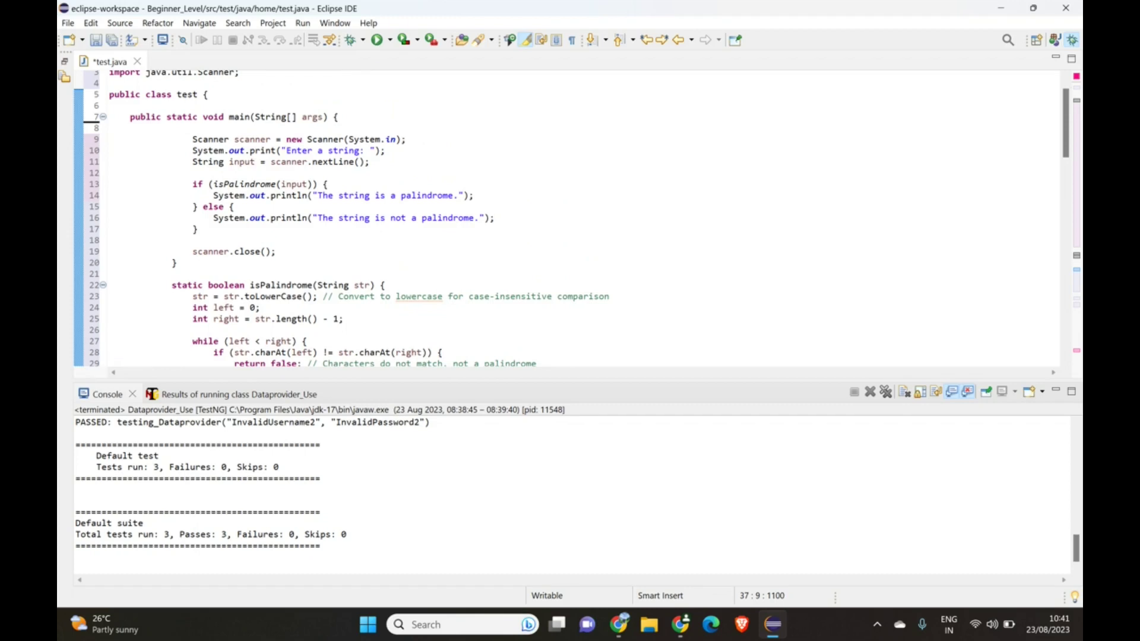
{"action": "left_click_drag", "start_coordinate": [286, 150], "coordinate": [356, 161]}
{"action": "left_click", "coordinate": [403, 240]}
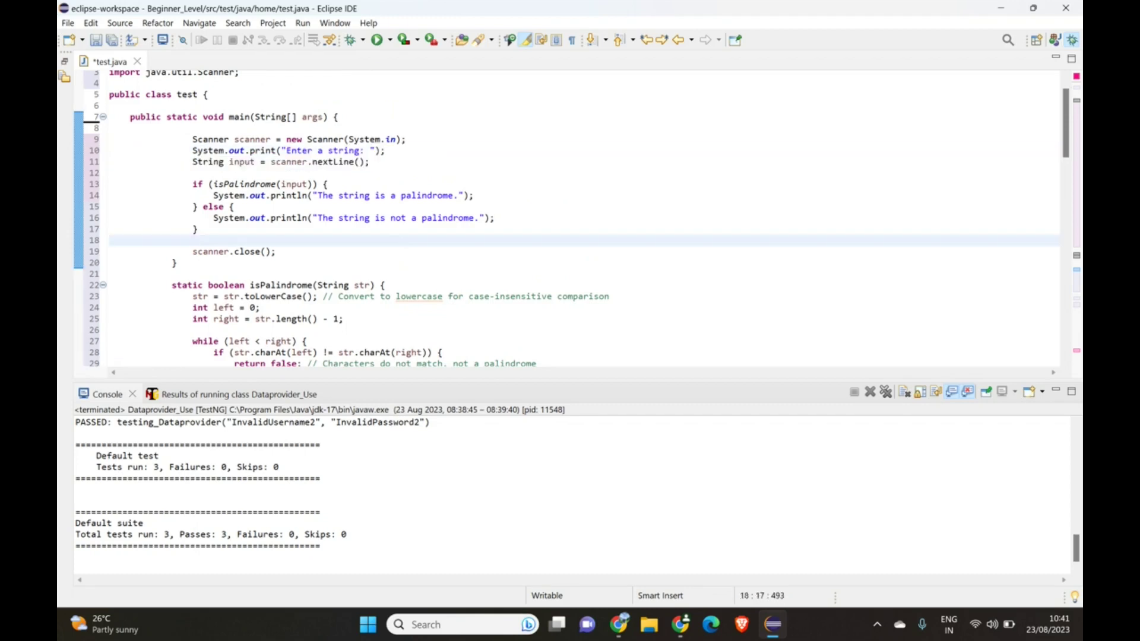
{"action": "scroll", "coordinate": [566, 220], "scroll_direction": "down", "scroll_amount": 3}
{"action": "scroll", "coordinate": [566, 220], "scroll_direction": "up", "scroll_amount": 3}
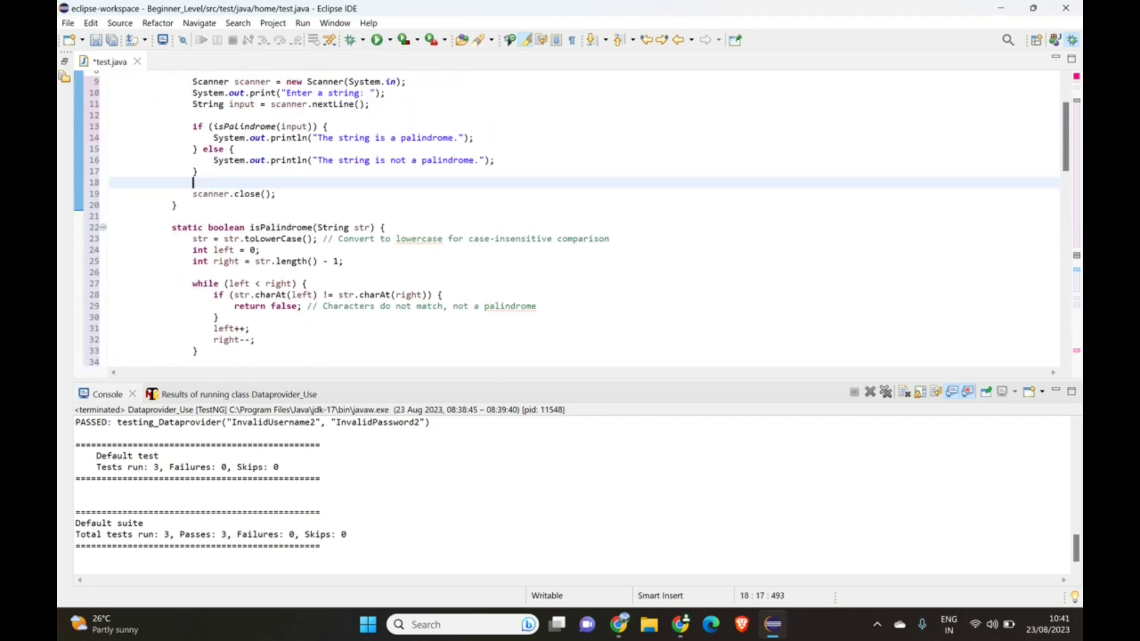
{"action": "scroll", "coordinate": [566, 219], "scroll_direction": "up", "scroll_amount": 1}
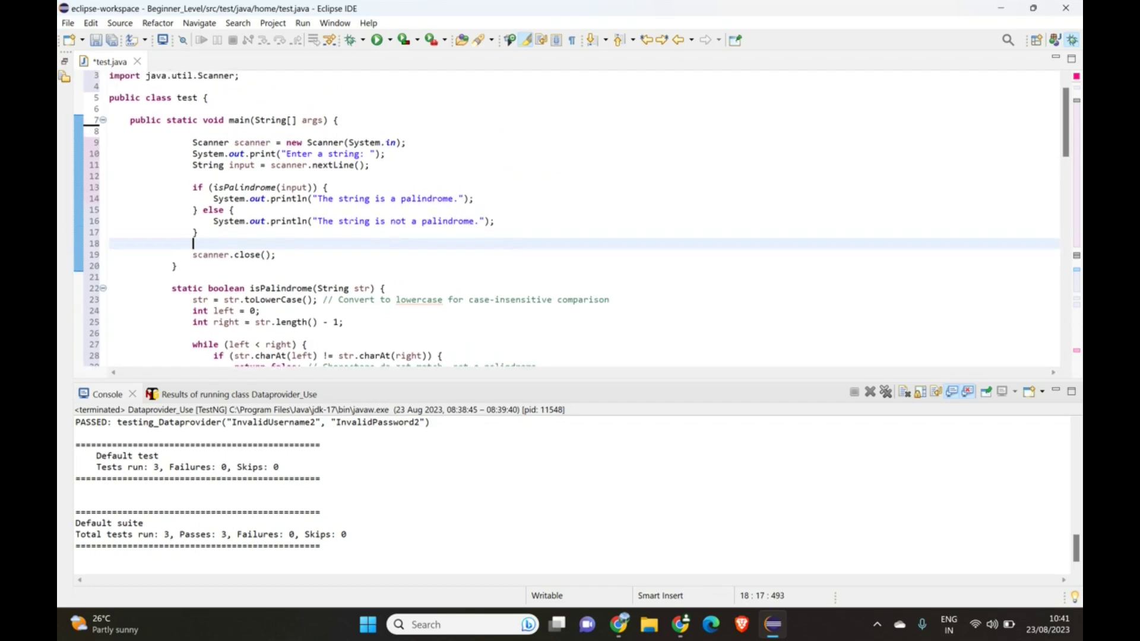
Run test.java, which fails with an unresolved compilation error, then edit the closing braces at line 103
{"action": "left_click", "coordinate": [379, 45]}
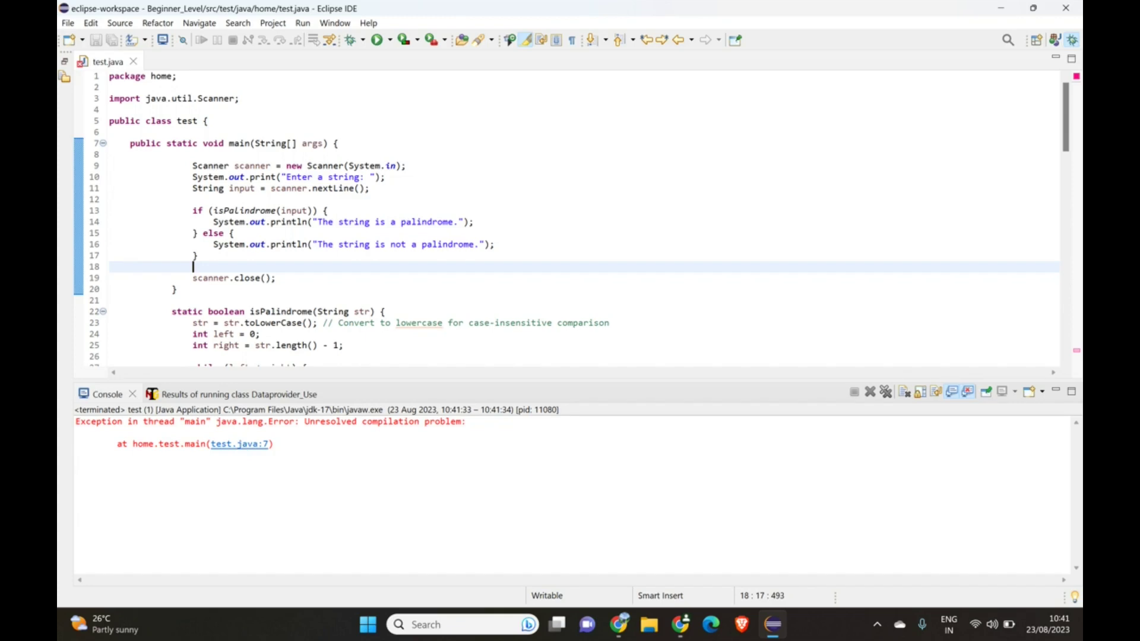
{"action": "scroll", "coordinate": [567, 219], "scroll_direction": "down", "scroll_amount": 20}
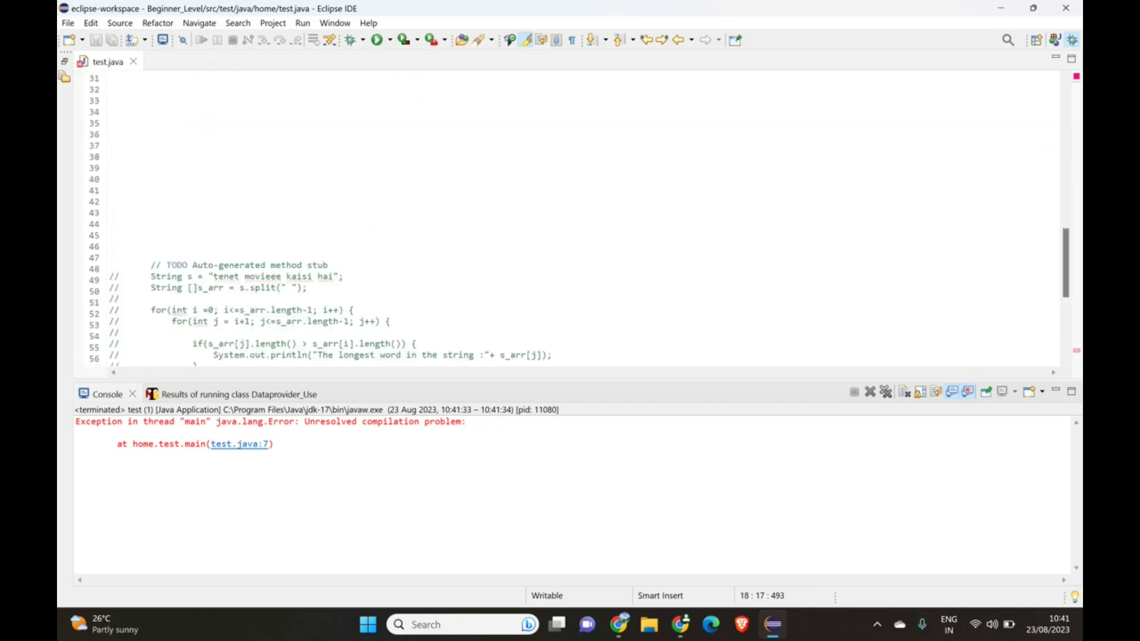
{"action": "left_click", "coordinate": [116, 349]}
{"action": "type", "text": "}}"}
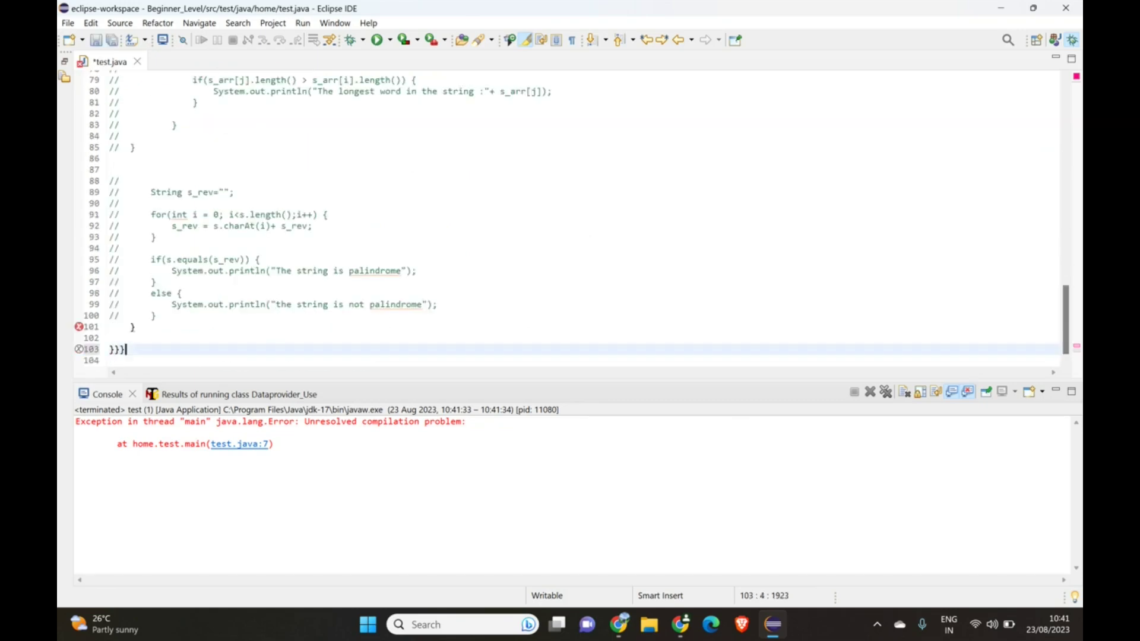
{"action": "key", "text": "BackSpace"}
{"action": "key", "text": "BackSpace"}
{"action": "key", "text": "BackSpace"}
{"action": "scroll", "coordinate": [564, 220], "scroll_direction": "up", "scroll_amount": 20}
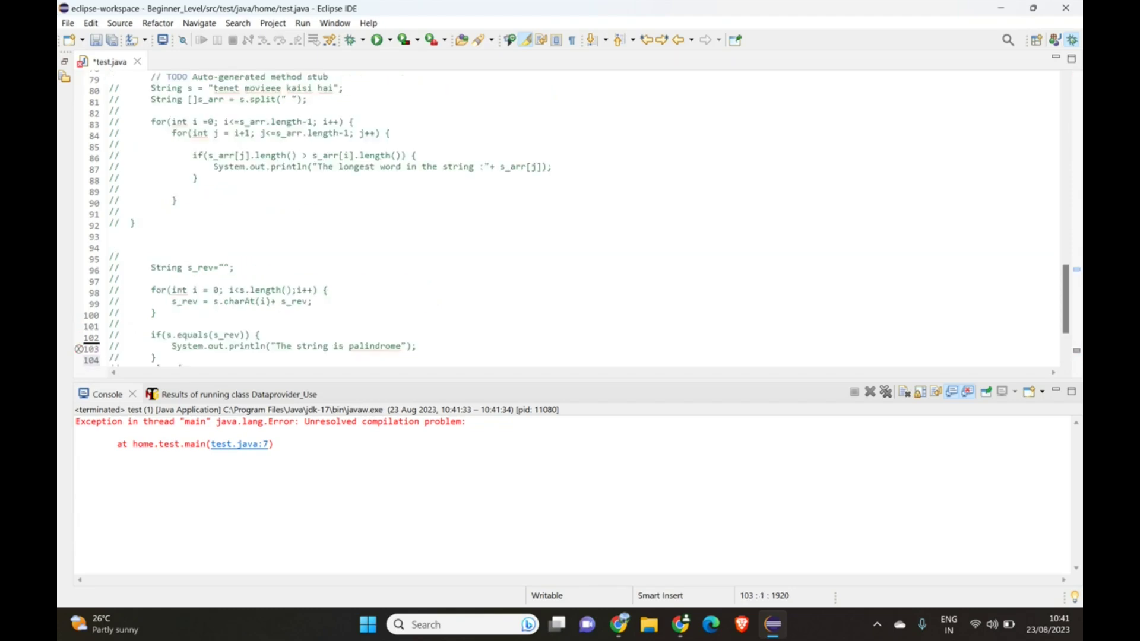
Save and run the program, entering 'tenet', which is reported as a palindrome
{"action": "left_click", "coordinate": [377, 39]}
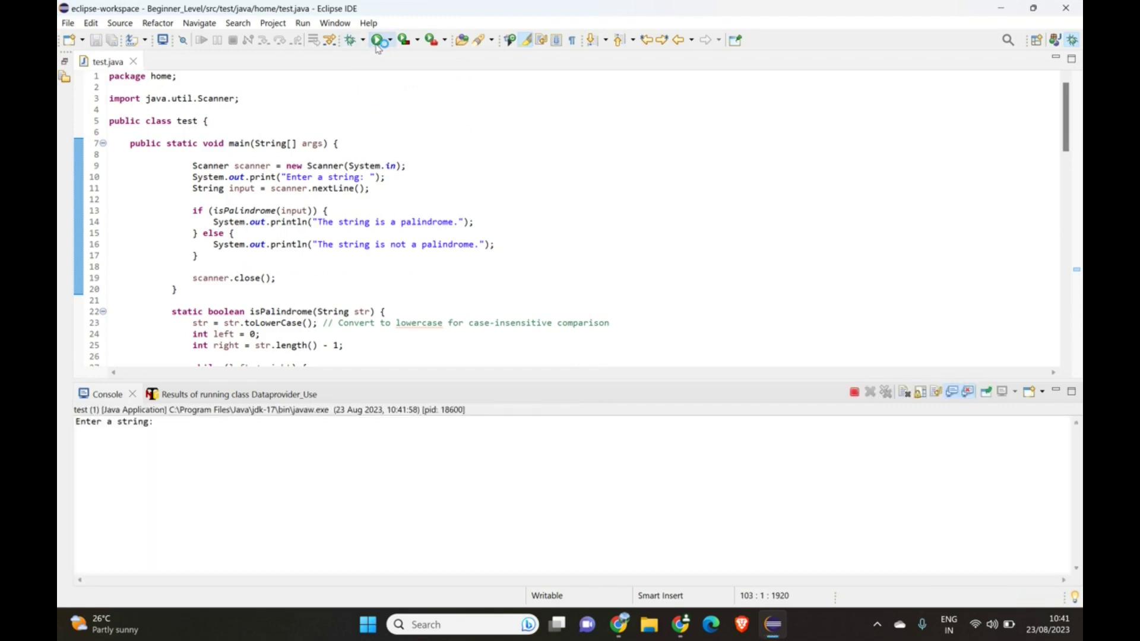
{"action": "left_click", "coordinate": [158, 421]}
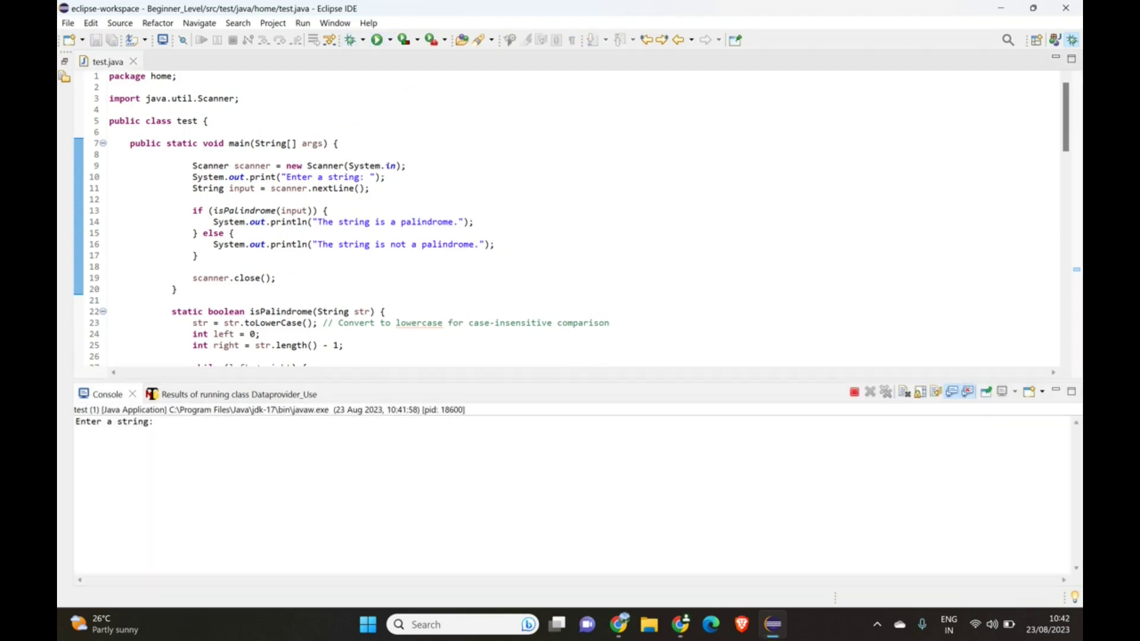
{"action": "type", "text": "tenet"}
{"action": "key", "text": "Return"}
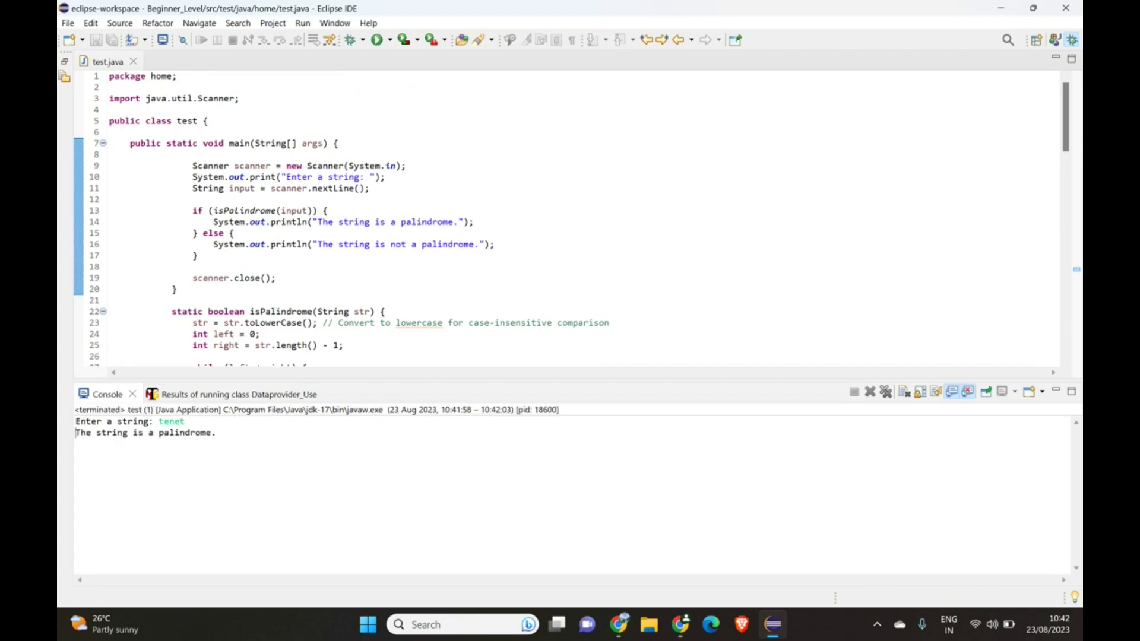
Run it again with 'India', which is reported as not a palindrome
{"action": "left_click", "coordinate": [377, 41]}
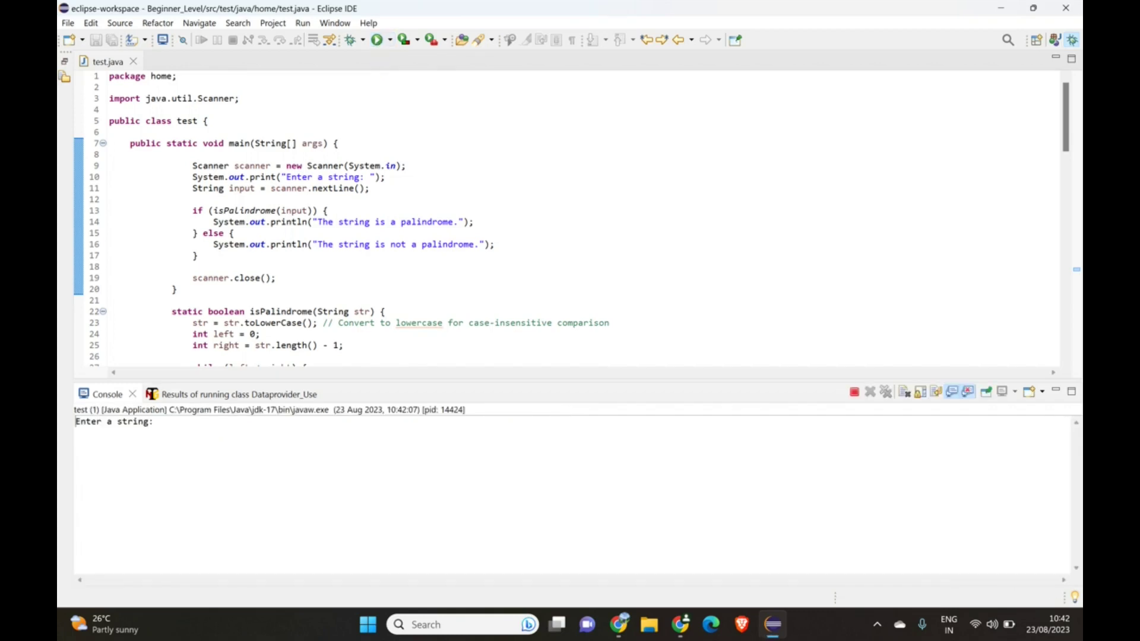
{"action": "type", "text": "India"}
{"action": "key", "text": "Return"}
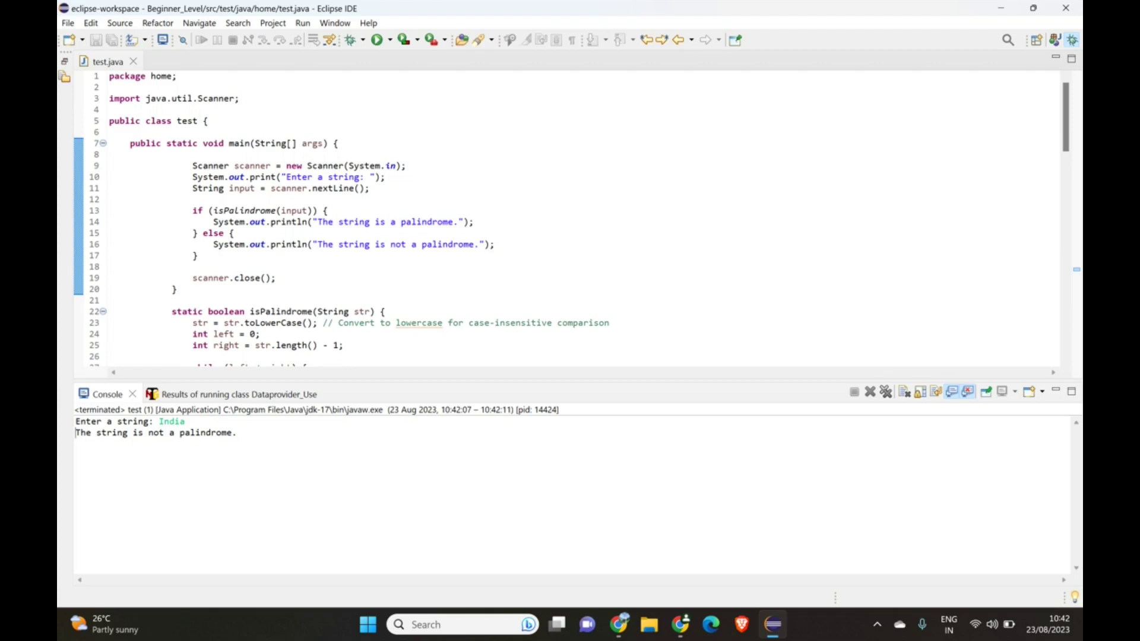
In ChatGPT, ask 'can you write above program in python'
{"action": "left_click", "coordinate": [619, 624]}
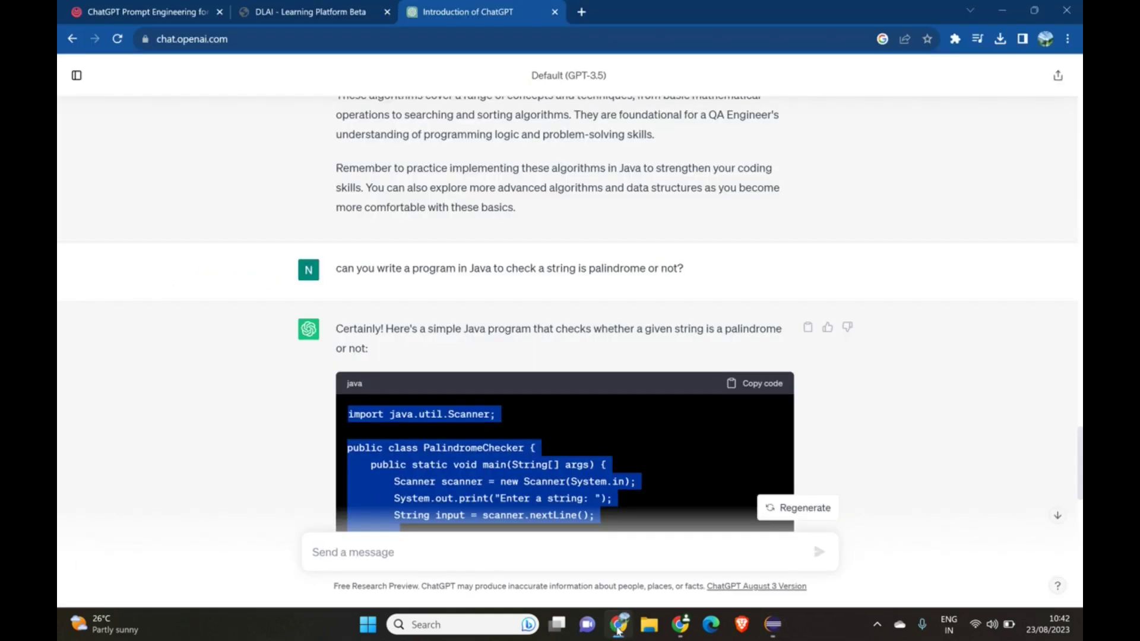
{"action": "scroll", "coordinate": [621, 354], "scroll_direction": "down", "scroll_amount": 12}
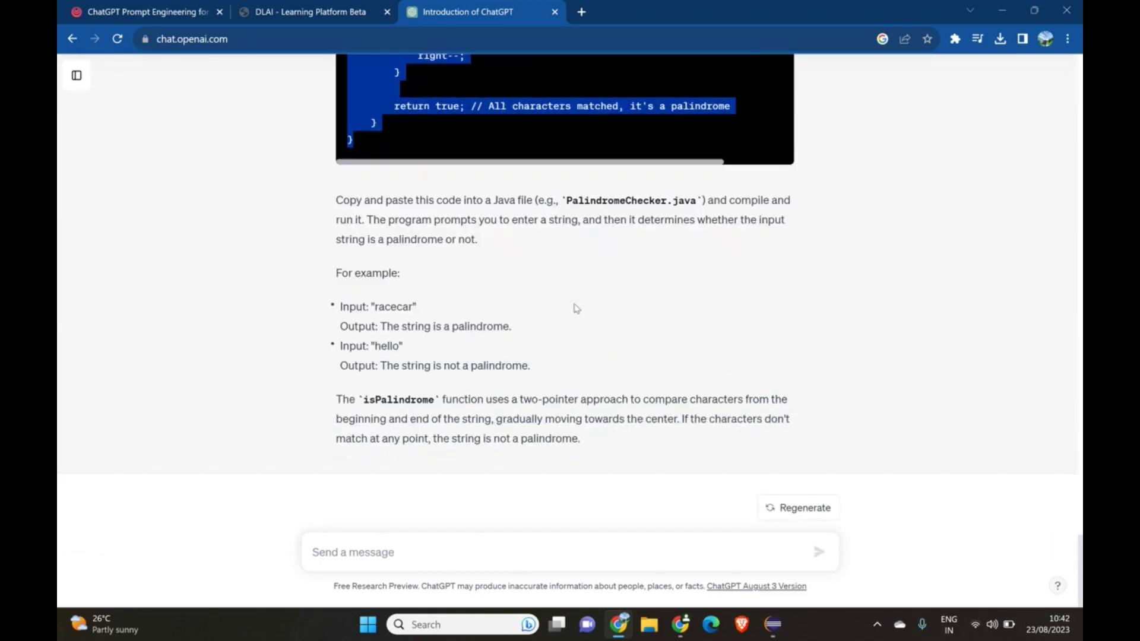
{"action": "left_click", "coordinate": [453, 544]}
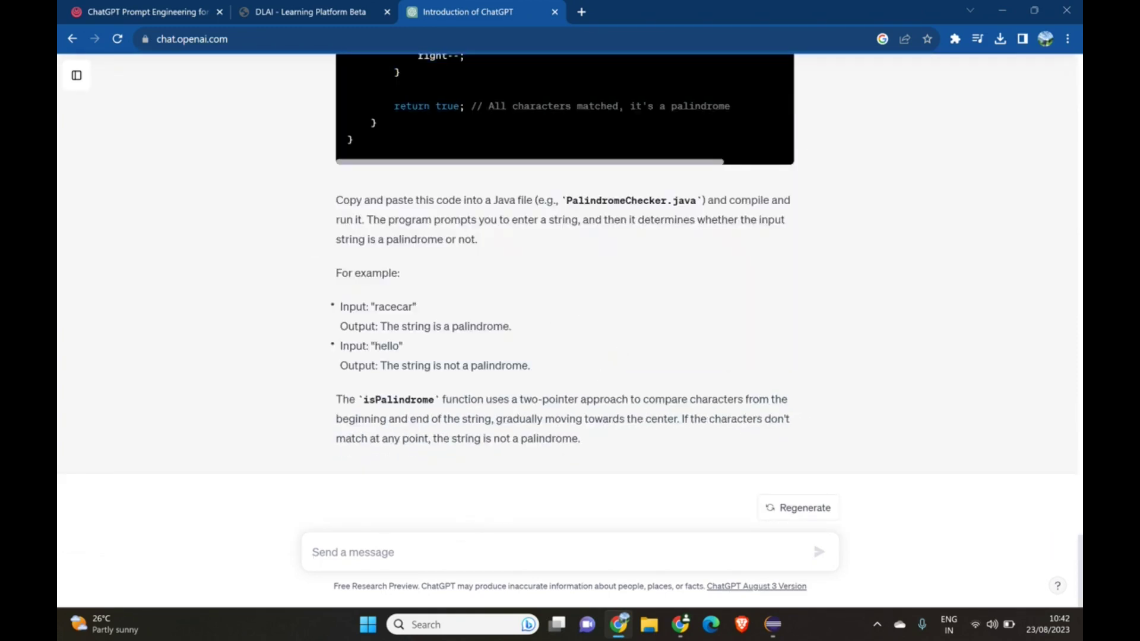
{"action": "type", "text": "can wroite"}
{"action": "key", "text": "BackSpace"}
{"action": "key", "text": "BackSpace"}
{"action": "type", "text": "ite above prog"}
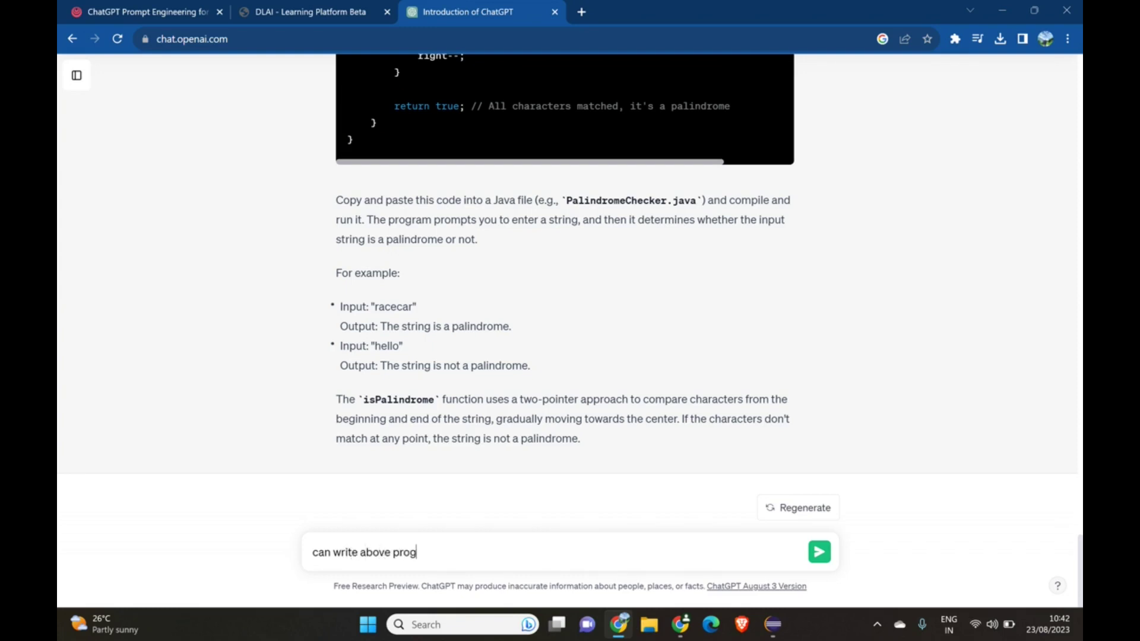
{"action": "type", "text": "ram in python"}
{"action": "type", "text": "you"}
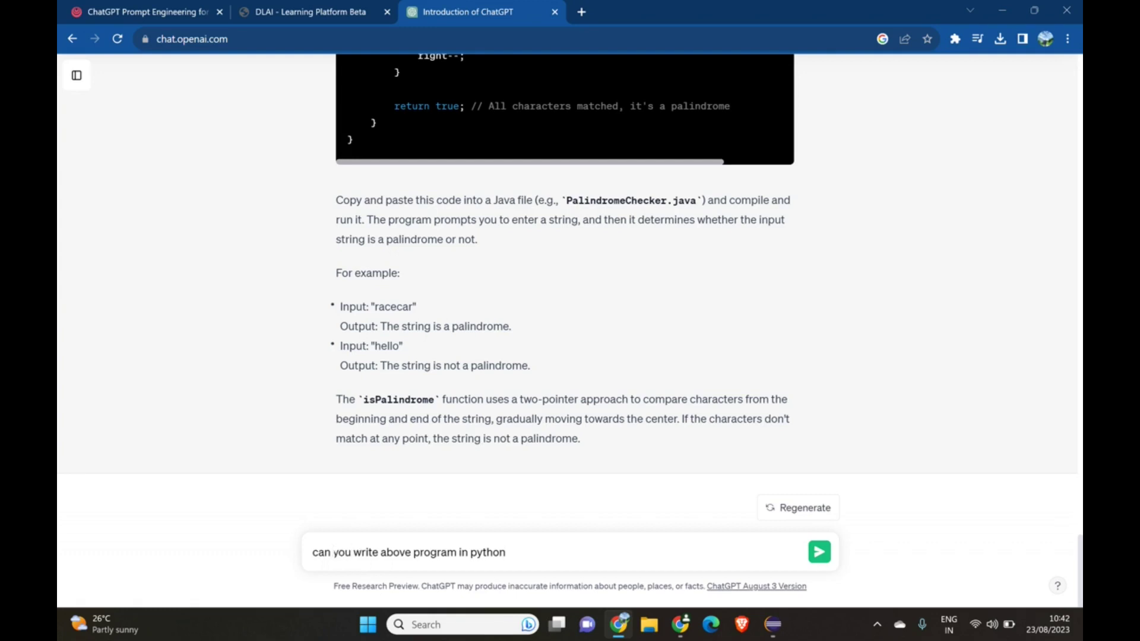
{"action": "key", "text": "Return"}
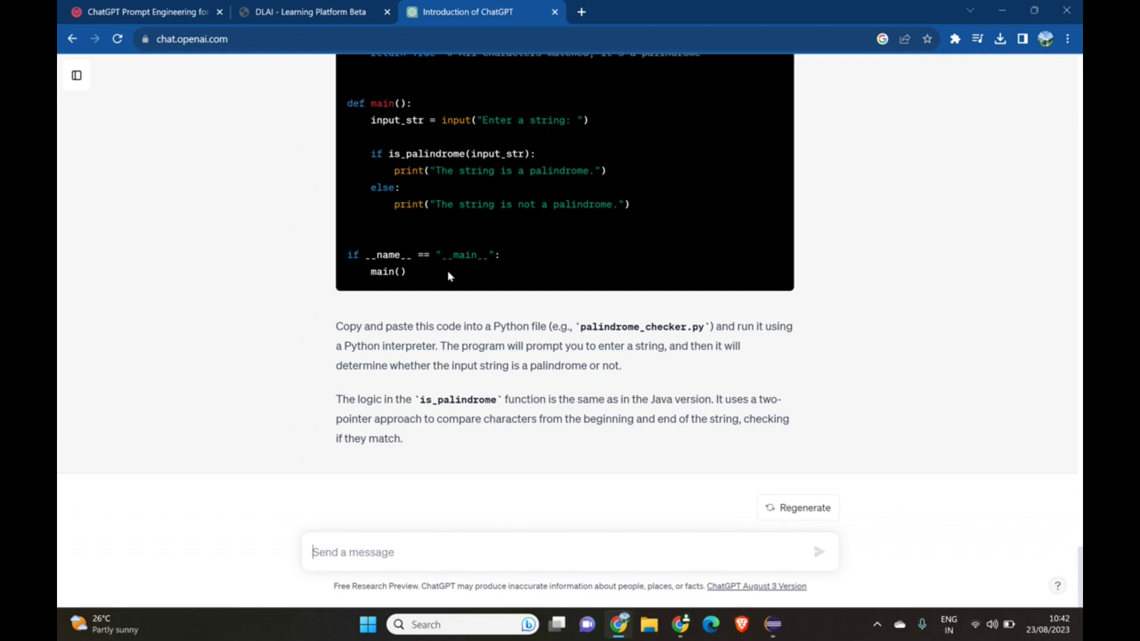
Scroll through the Python is_palindrome script in the reply
{"action": "scroll", "coordinate": [448, 276], "scroll_direction": "up", "scroll_amount": 4}
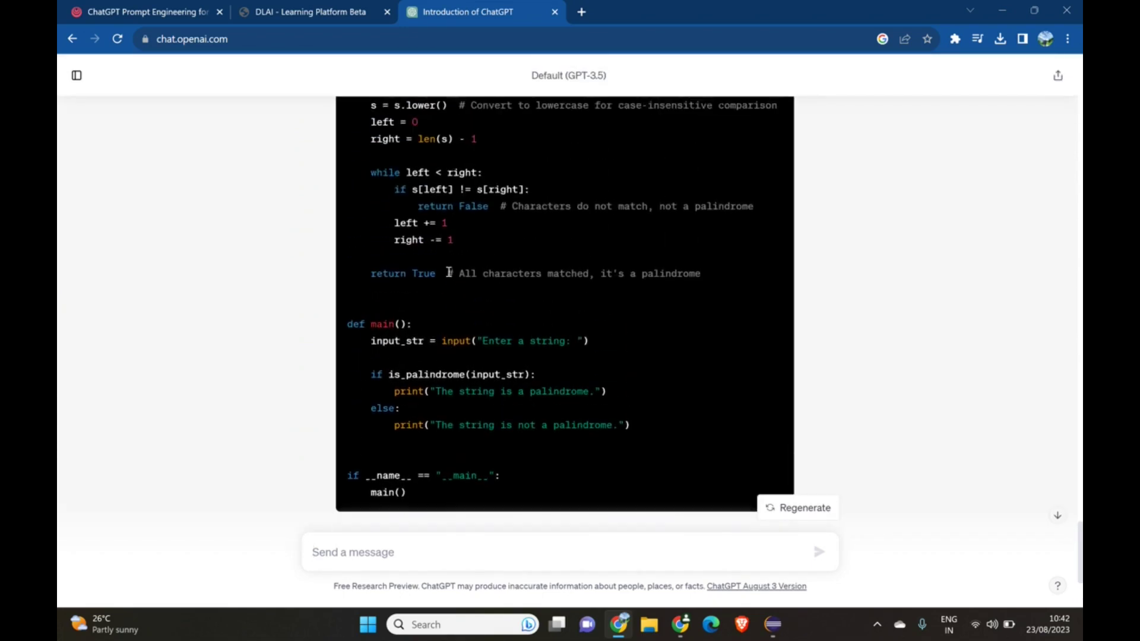
{"action": "scroll", "coordinate": [440, 405], "scroll_direction": "up", "scroll_amount": 3}
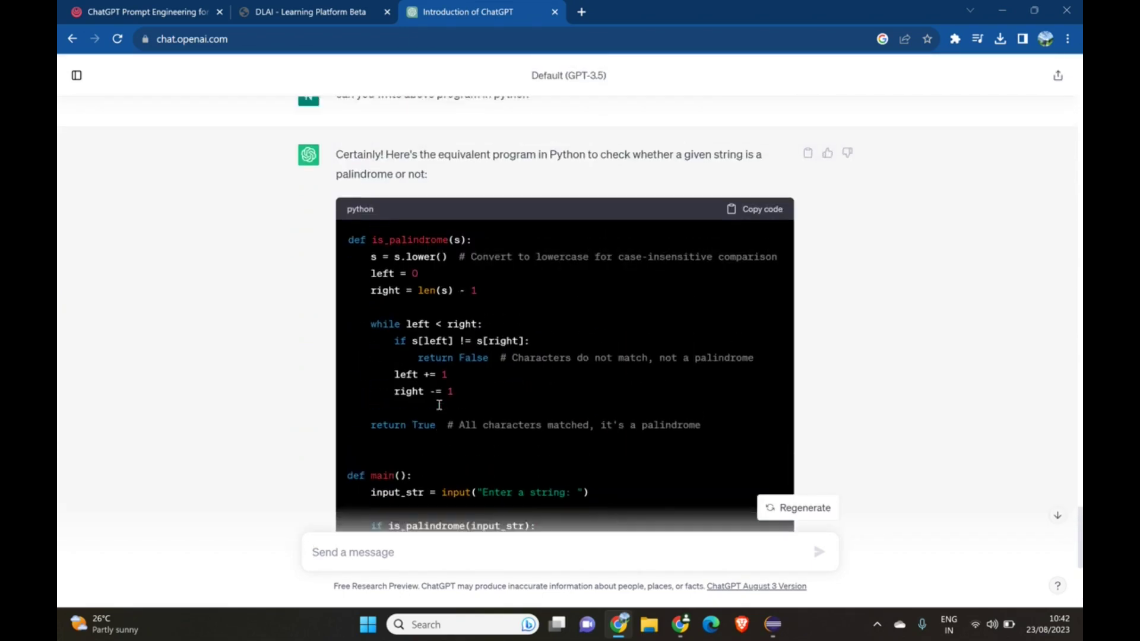
{"action": "scroll", "coordinate": [439, 405], "scroll_direction": "down", "scroll_amount": 3}
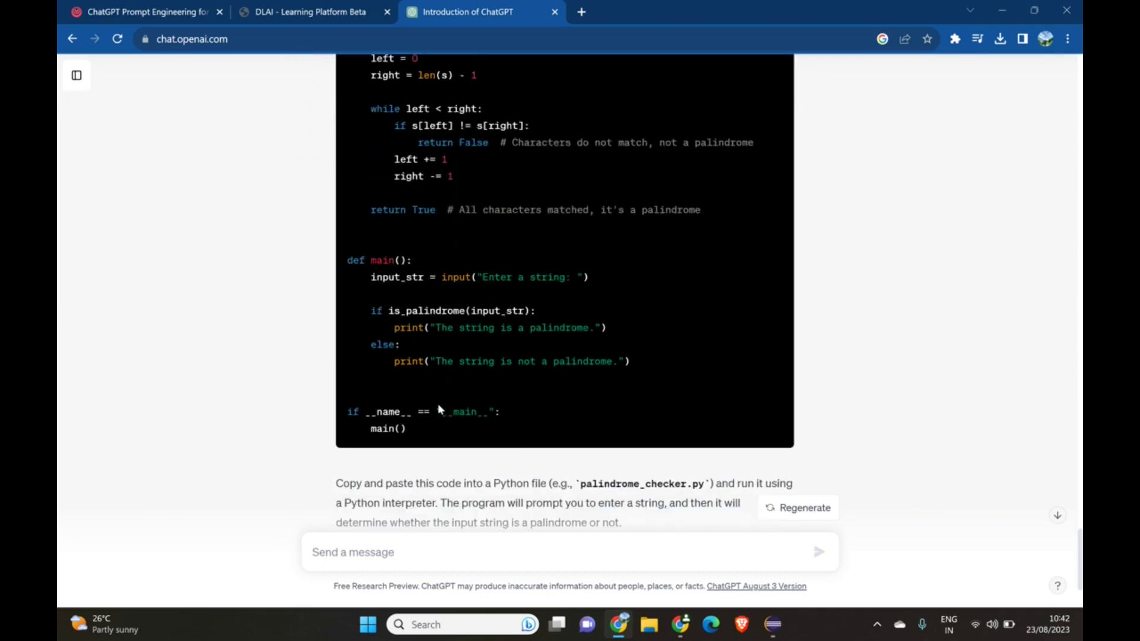
{"action": "scroll", "coordinate": [575, 585], "scroll_direction": "up", "scroll_amount": 1}
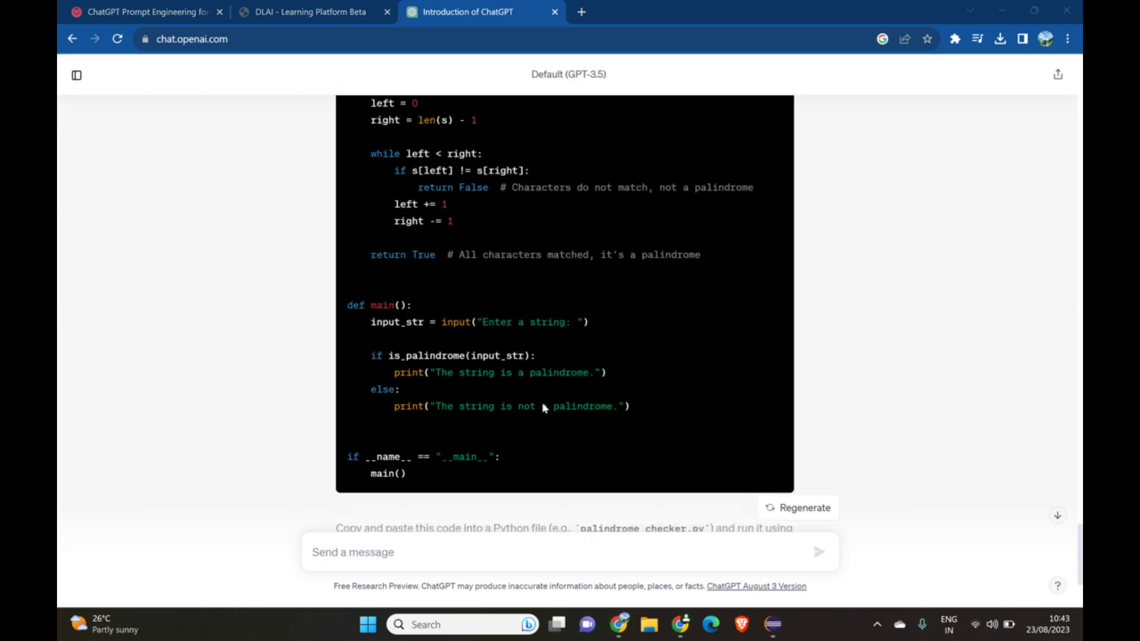
{"action": "scroll", "coordinate": [525, 350], "scroll_direction": "down", "scroll_amount": 3}
{"action": "scroll", "coordinate": [524, 350], "scroll_direction": "up", "scroll_amount": 4}
{"action": "scroll", "coordinate": [525, 346], "scroll_direction": "up", "scroll_amount": 3}
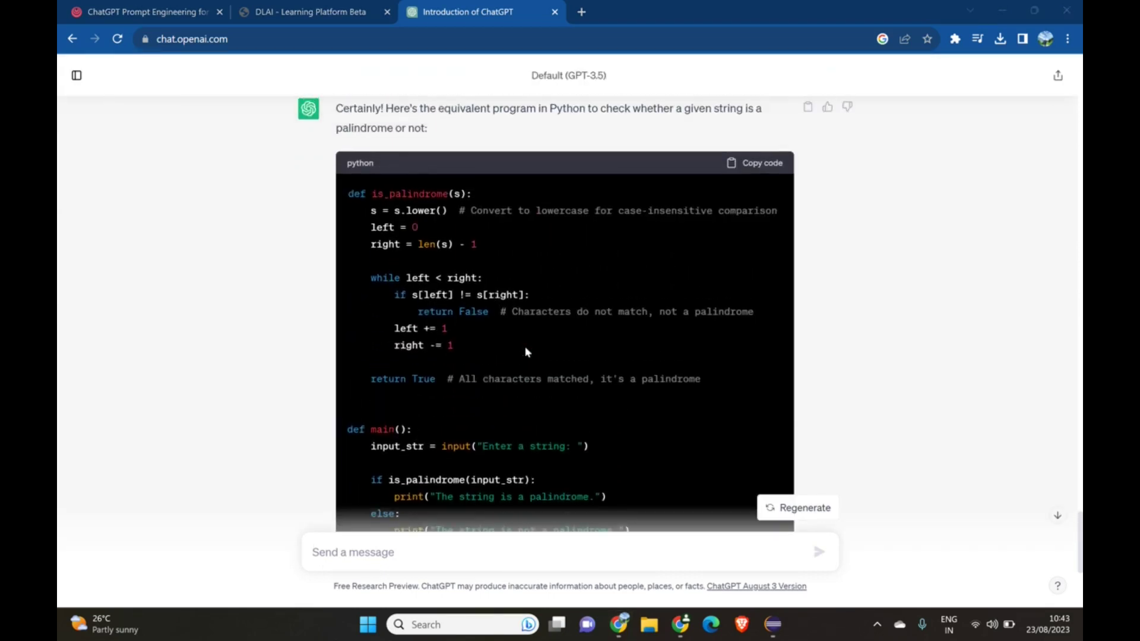
{"action": "scroll", "coordinate": [526, 349], "scroll_direction": "down", "scroll_amount": 2}
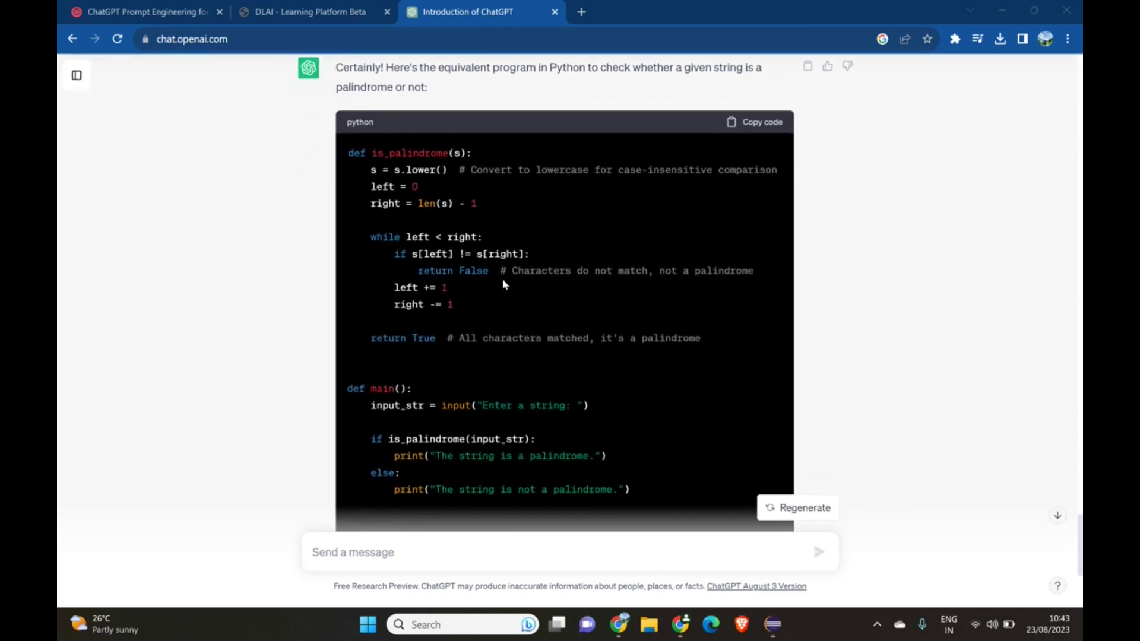
{"action": "scroll", "coordinate": [539, 351], "scroll_direction": "down", "scroll_amount": 5}
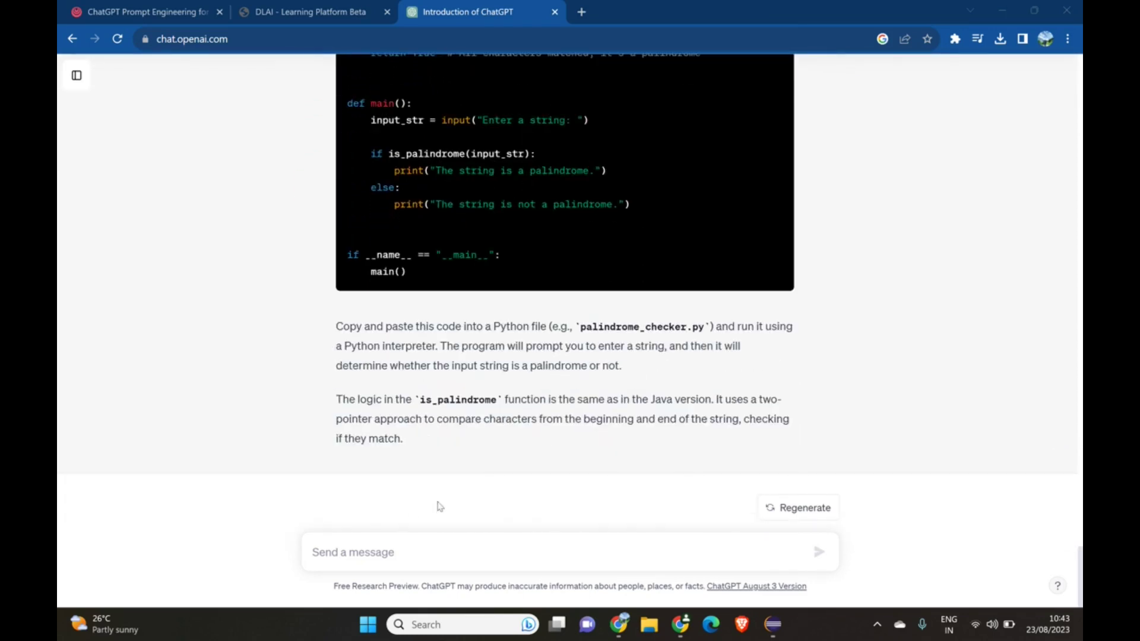
Send 'Can you write 10 test cases for facebook login page?' to ChatGPT
{"action": "left_click", "coordinate": [403, 551]}
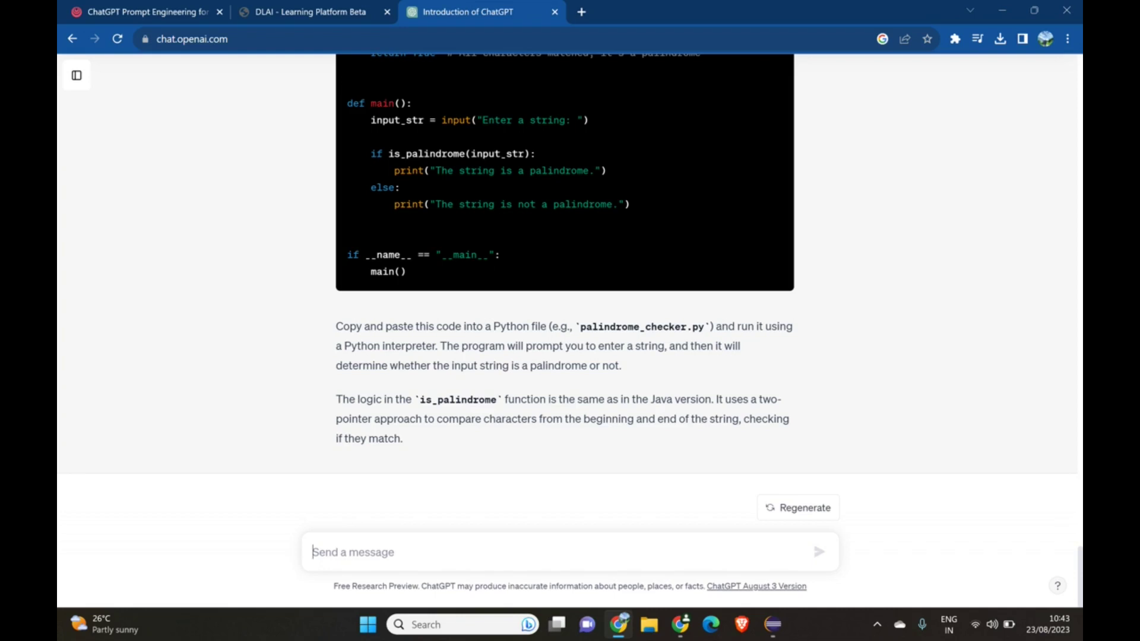
{"action": "type", "text": "Can y"}
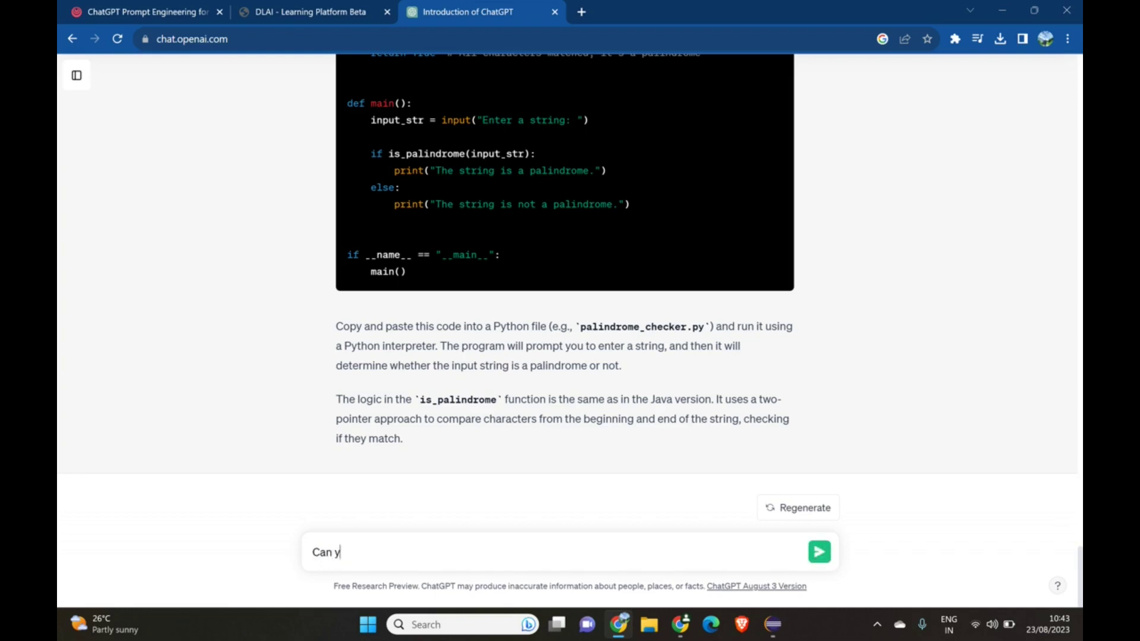
{"action": "type", "text": "ou  write 10 test cases for "}
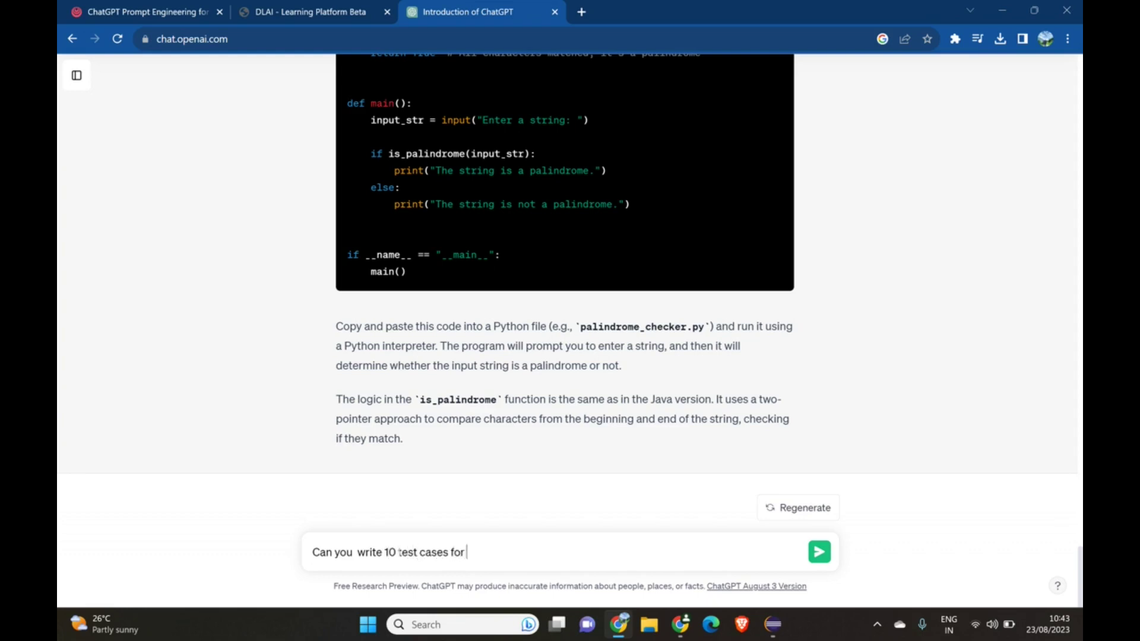
{"action": "type", "text": "facebook login page"}
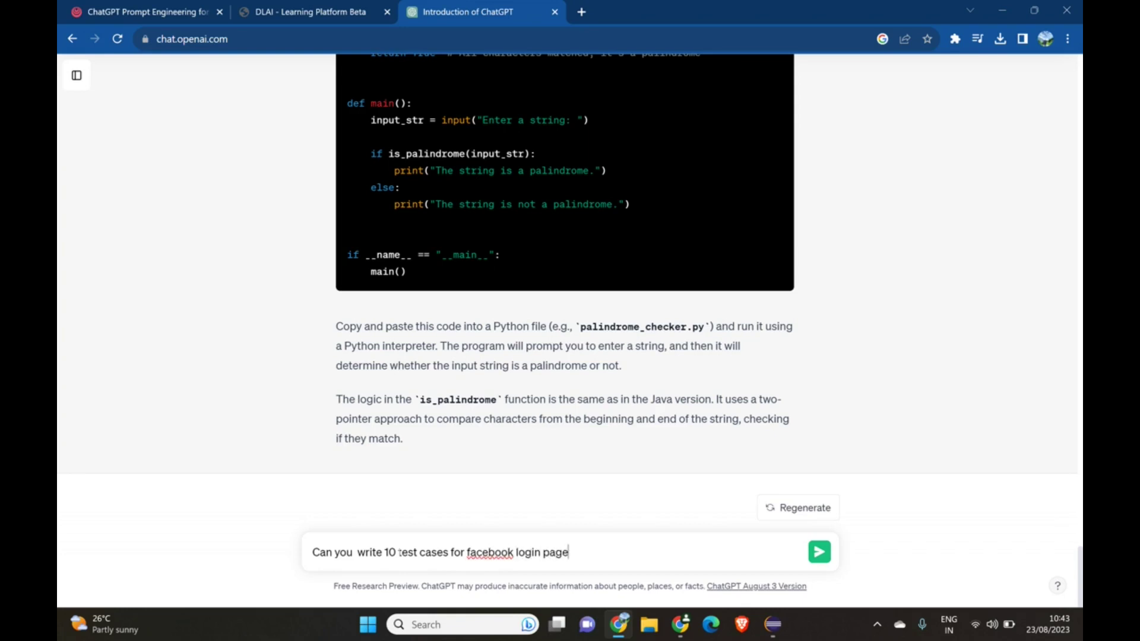
{"action": "type", "text": "?"}
{"action": "key", "text": "Return"}
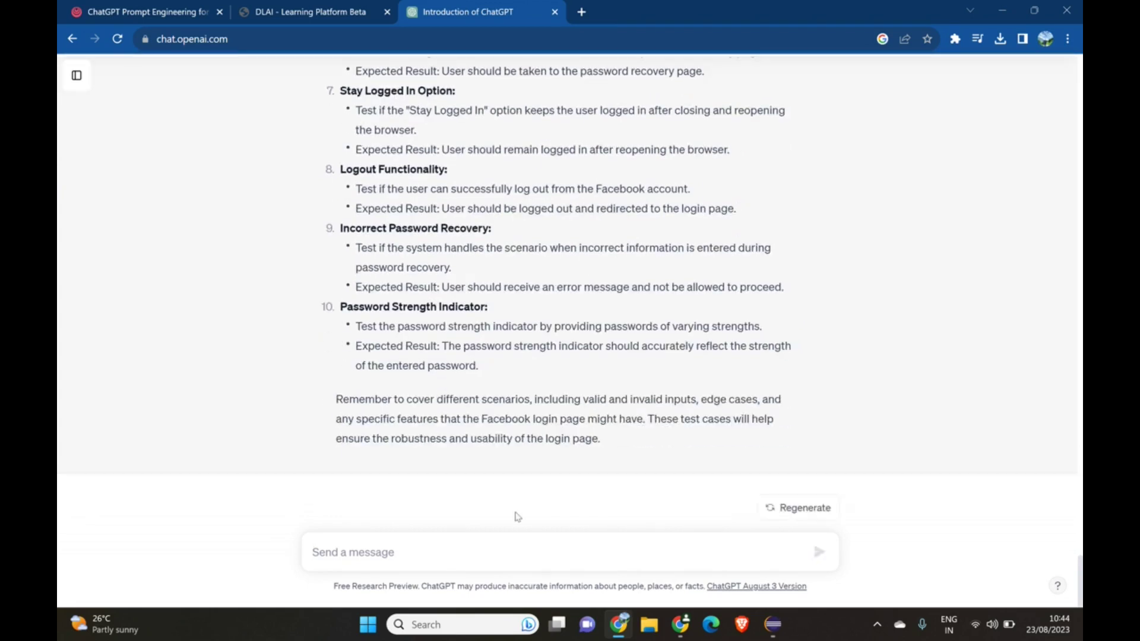
Highlight the valid login result and the invalid-credentials, both-fields-empty and username-empty test cases
{"action": "scroll", "coordinate": [506, 389], "scroll_direction": "up", "scroll_amount": 4}
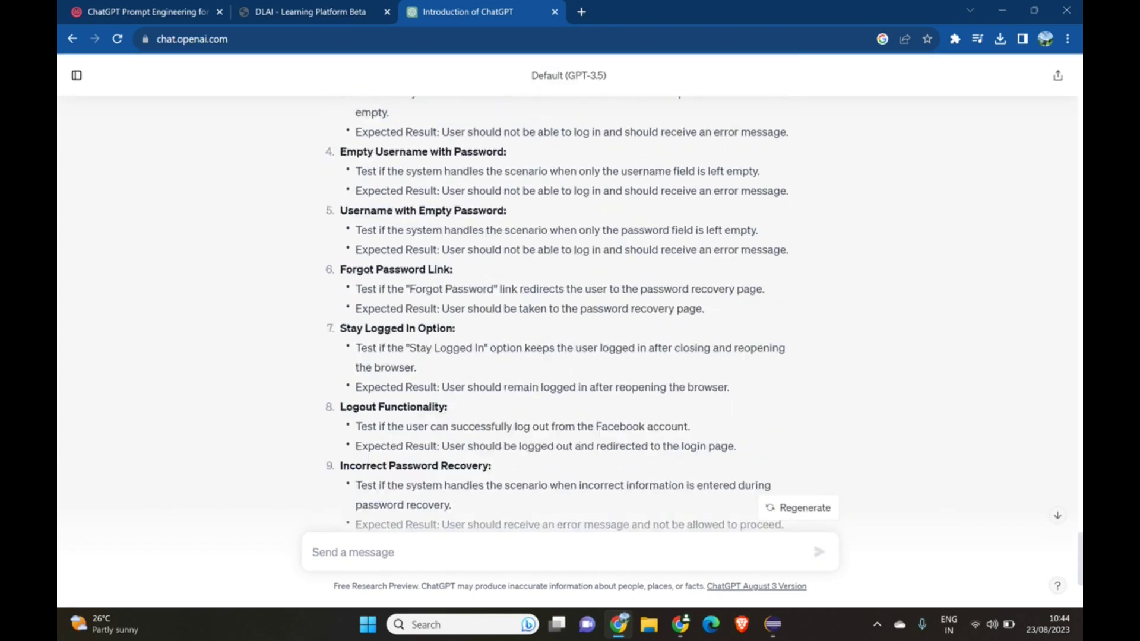
{"action": "scroll", "coordinate": [567, 315], "scroll_direction": "up", "scroll_amount": 5}
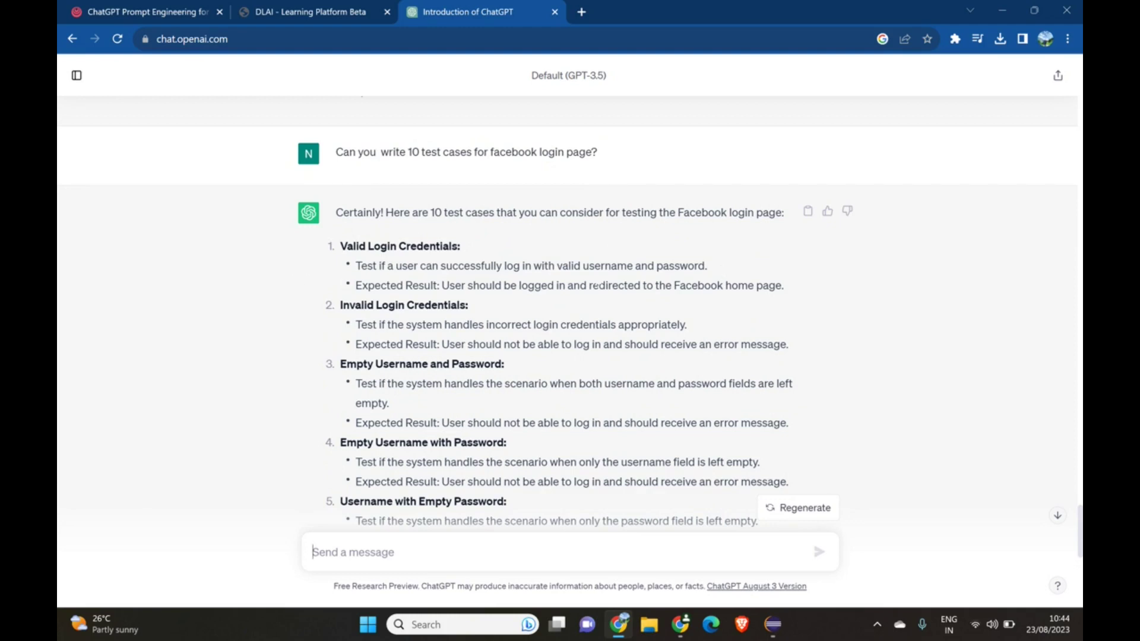
{"action": "left_click_drag", "start_coordinate": [598, 286], "coordinate": [789, 286]}
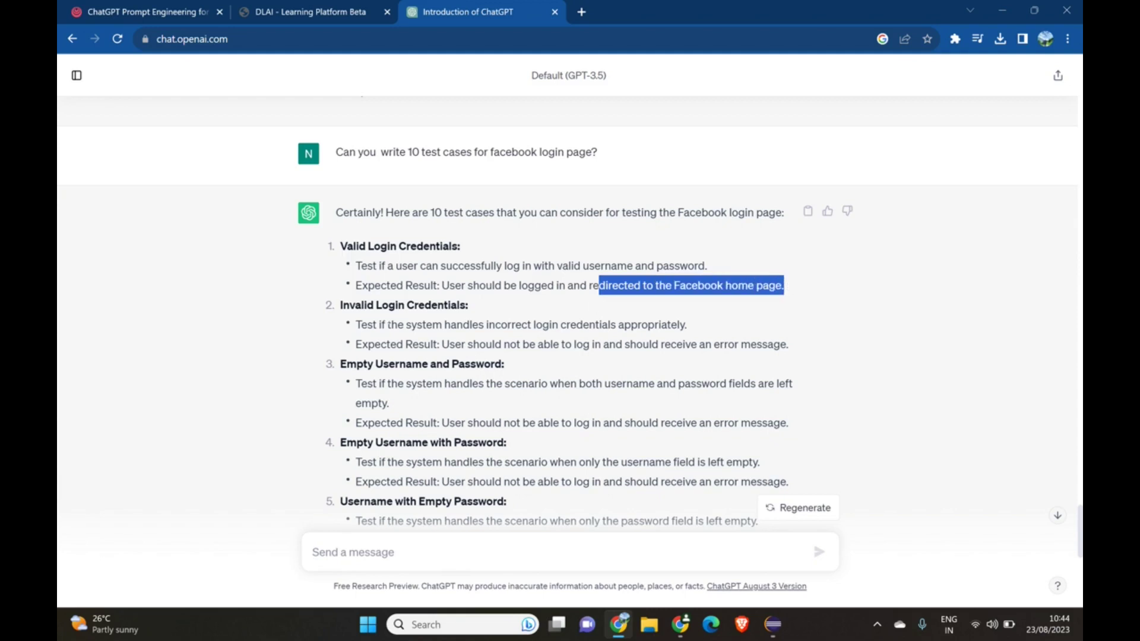
{"action": "left_click_drag", "start_coordinate": [495, 324], "coordinate": [689, 330]}
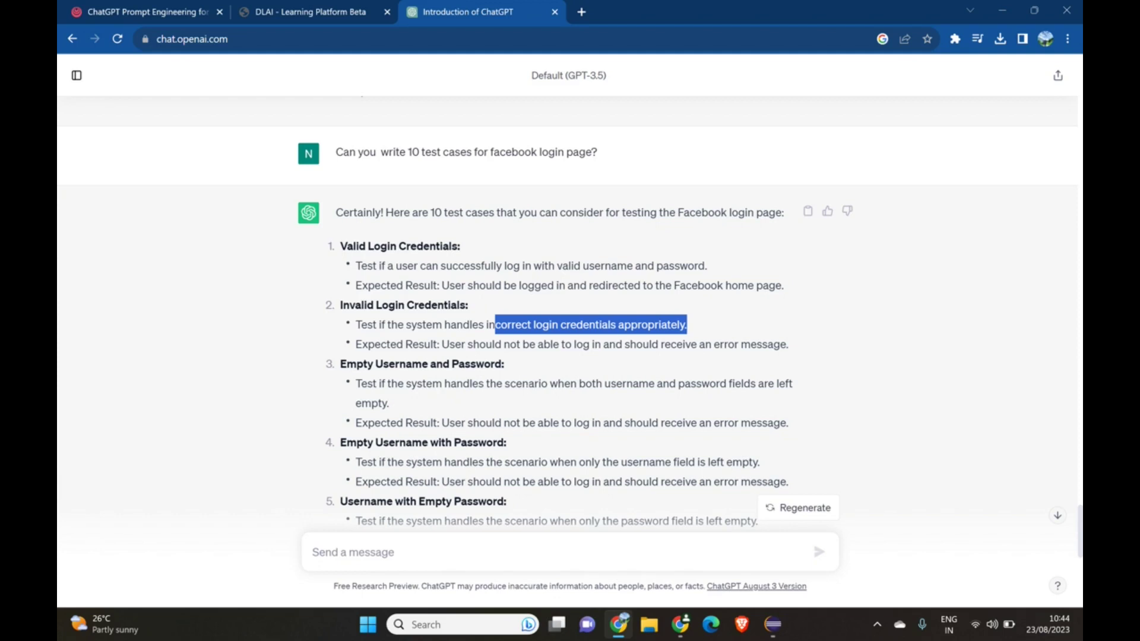
{"action": "left_click_drag", "start_coordinate": [580, 384], "coordinate": [776, 402]}
{"action": "scroll", "coordinate": [458, 343], "scroll_direction": "down", "scroll_amount": 2}
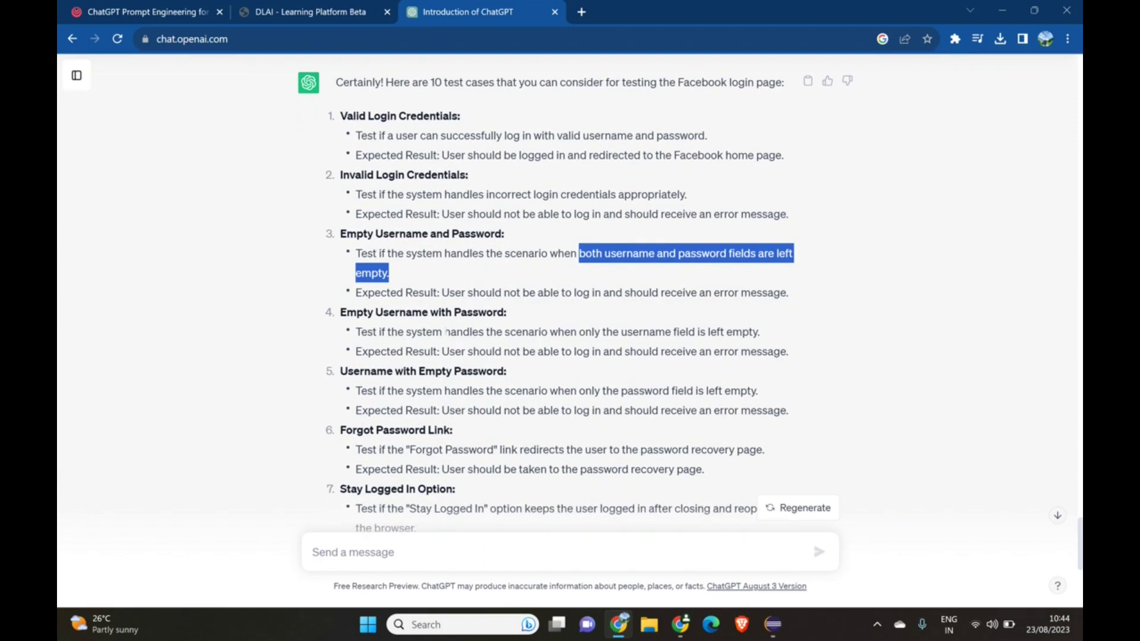
{"action": "left_click_drag", "start_coordinate": [594, 332], "coordinate": [769, 333]}
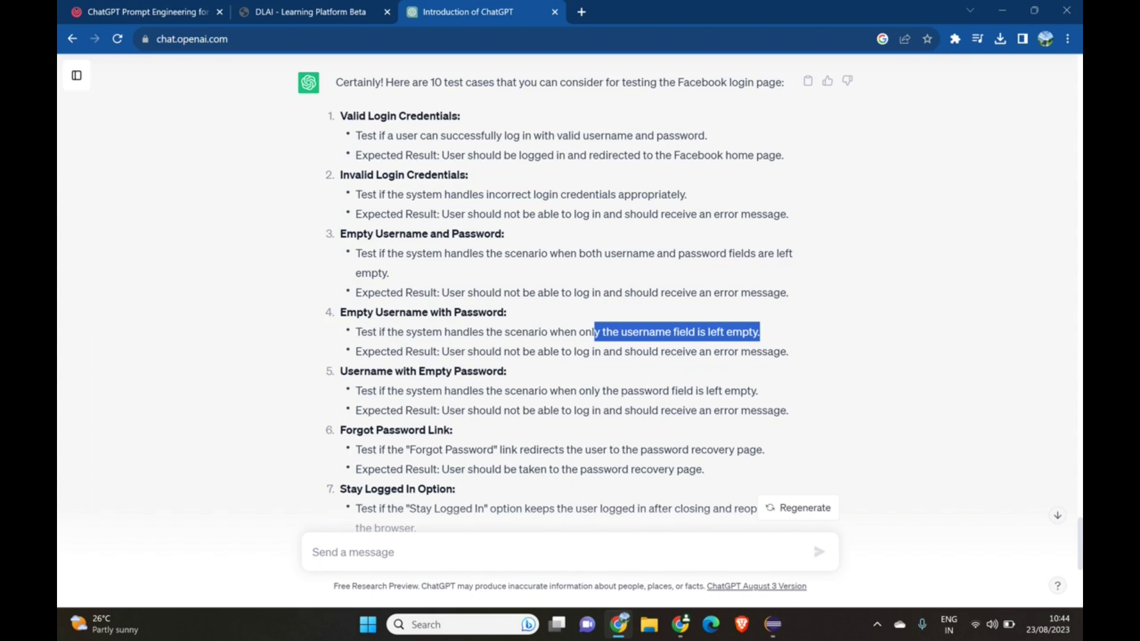
{"action": "left_click_drag", "start_coordinate": [356, 391], "coordinate": [620, 391]}
Scroll through all ten Facebook login test cases to the closing note
{"action": "left_click", "coordinate": [591, 446]}
{"action": "scroll", "coordinate": [591, 445], "scroll_direction": "down", "scroll_amount": 3}
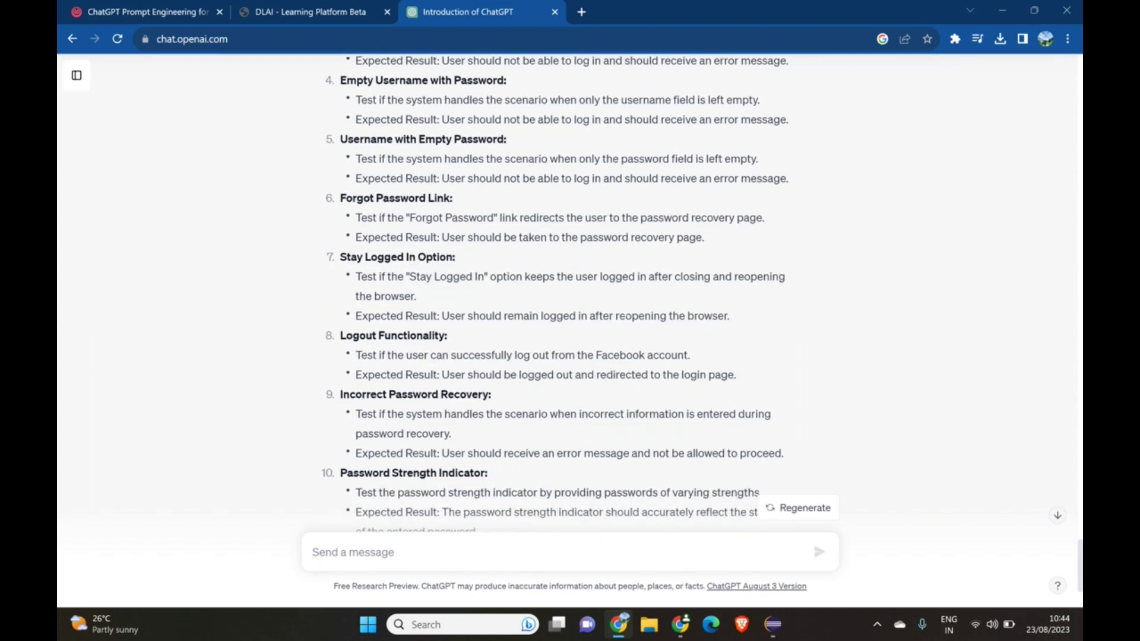
{"action": "scroll", "coordinate": [482, 291], "scroll_direction": "down", "scroll_amount": 3}
{"action": "scroll", "coordinate": [482, 291], "scroll_direction": "up", "scroll_amount": 4}
{"action": "scroll", "coordinate": [482, 291], "scroll_direction": "up", "scroll_amount": 8}
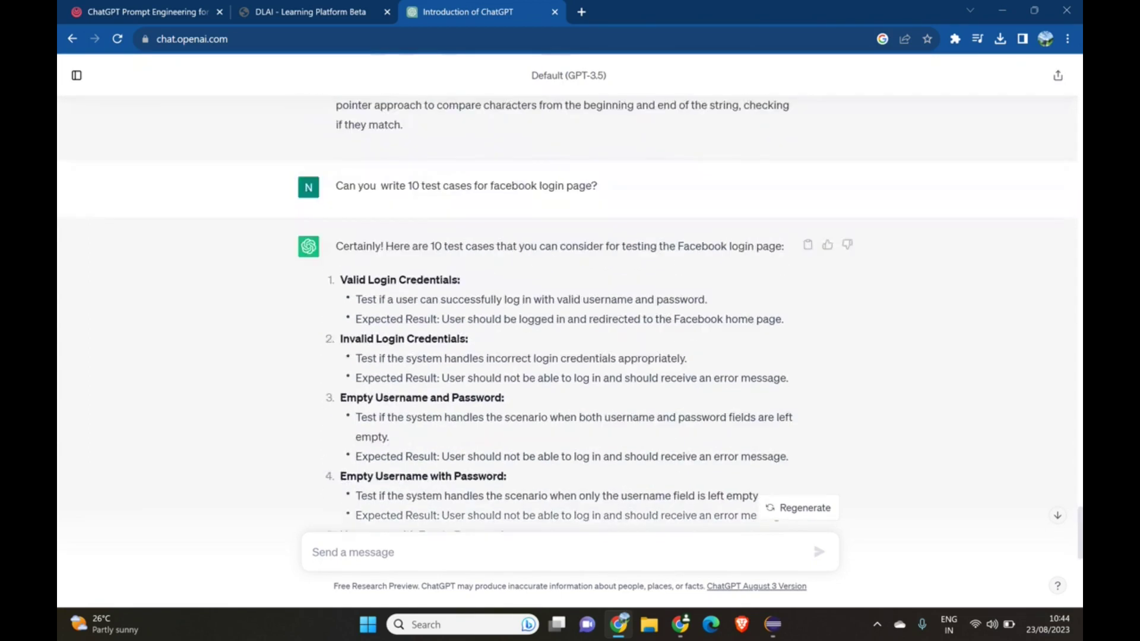
{"action": "scroll", "coordinate": [482, 291], "scroll_direction": "down", "scroll_amount": 10}
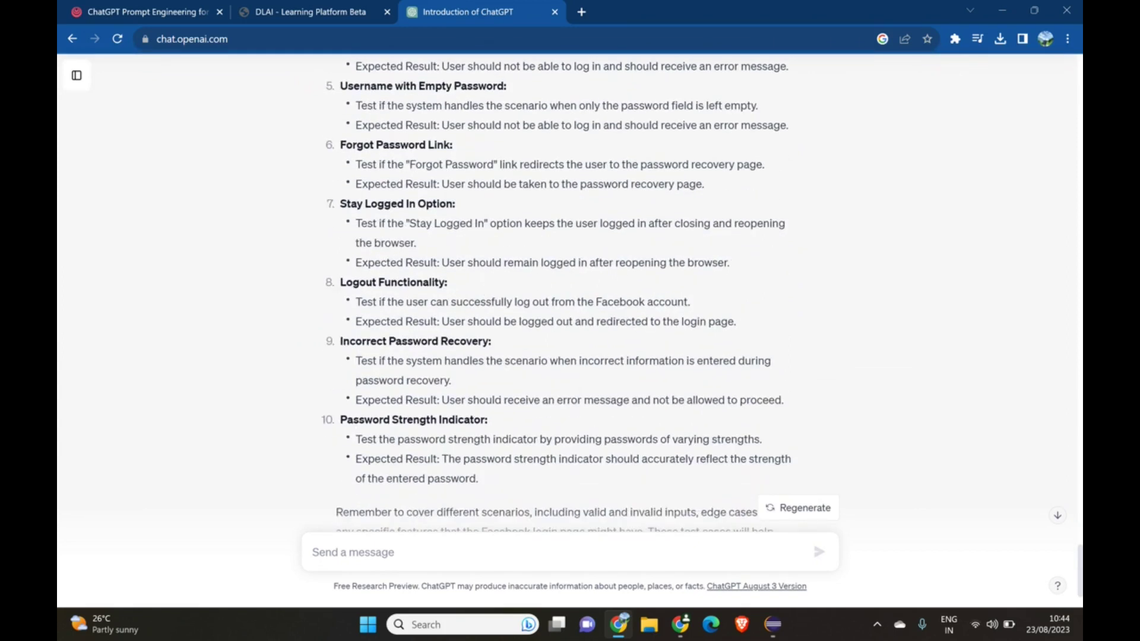
{"action": "scroll", "coordinate": [496, 399], "scroll_direction": "down", "scroll_amount": 2}
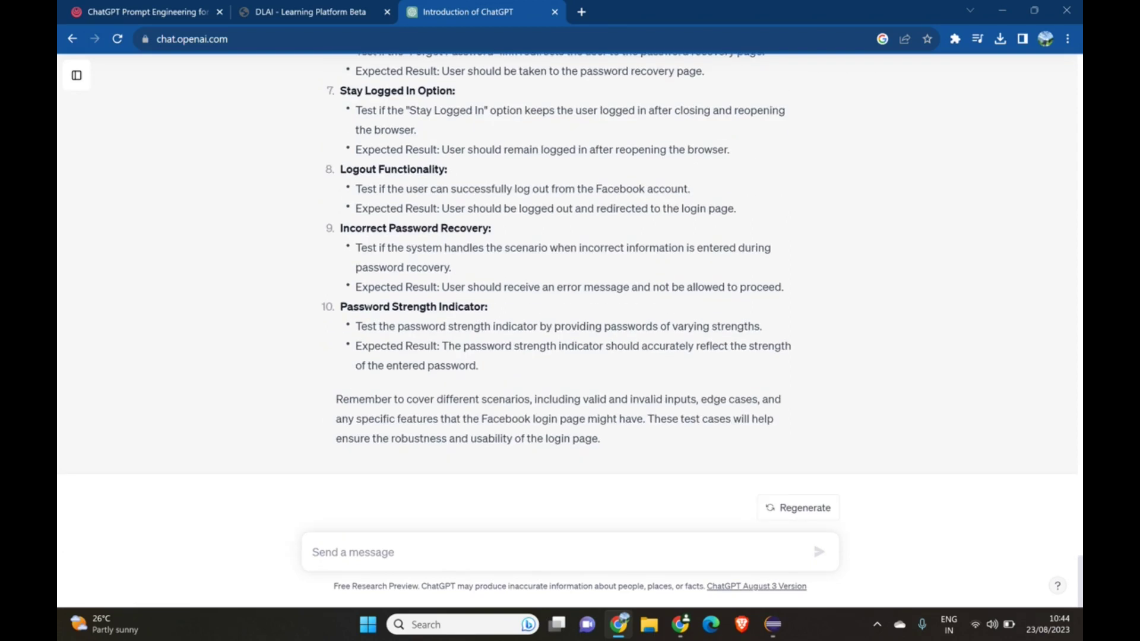
{"action": "scroll", "coordinate": [463, 366], "scroll_direction": "up", "scroll_amount": 7}
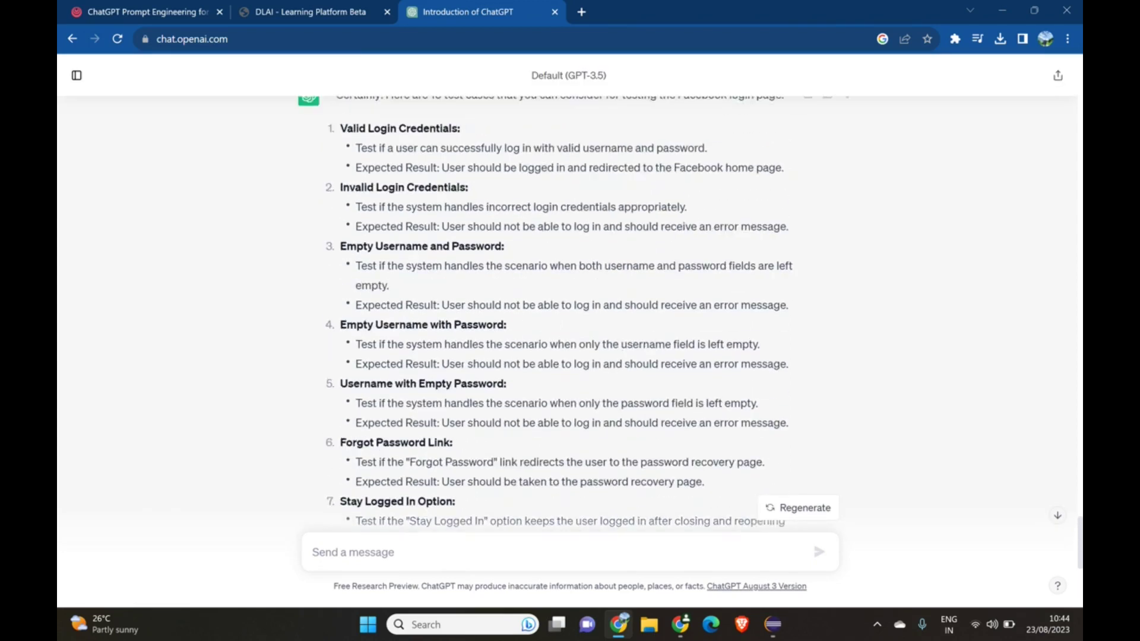
{"action": "scroll", "coordinate": [464, 367], "scroll_direction": "up", "scroll_amount": 3}
{"action": "scroll", "coordinate": [464, 368], "scroll_direction": "down", "scroll_amount": 3}
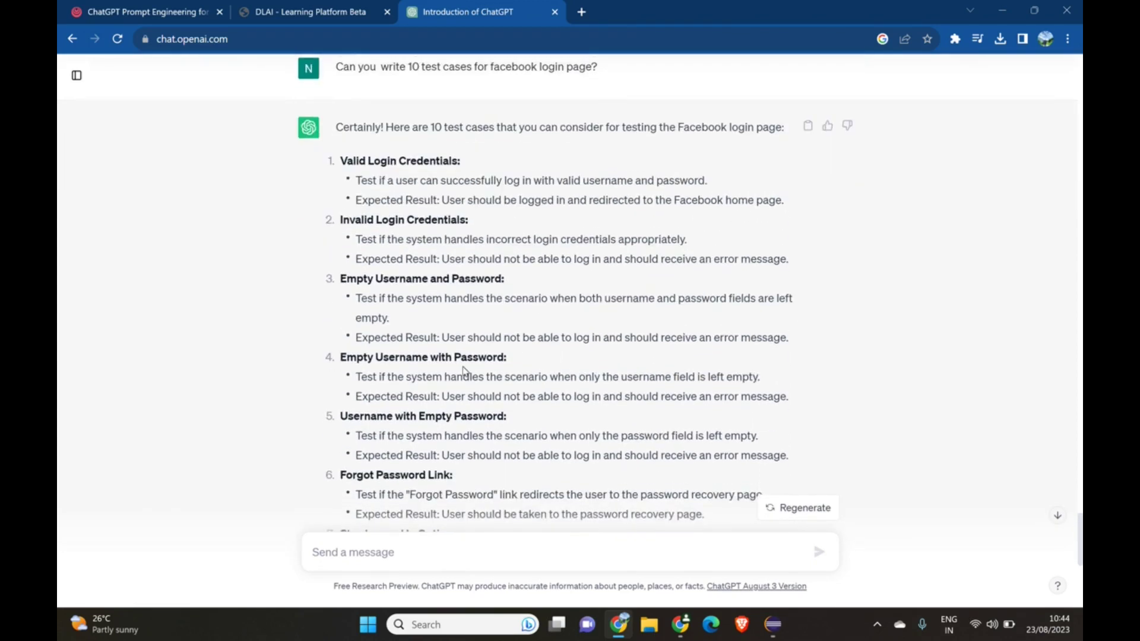
{"action": "scroll", "coordinate": [465, 370], "scroll_direction": "down", "scroll_amount": 1}
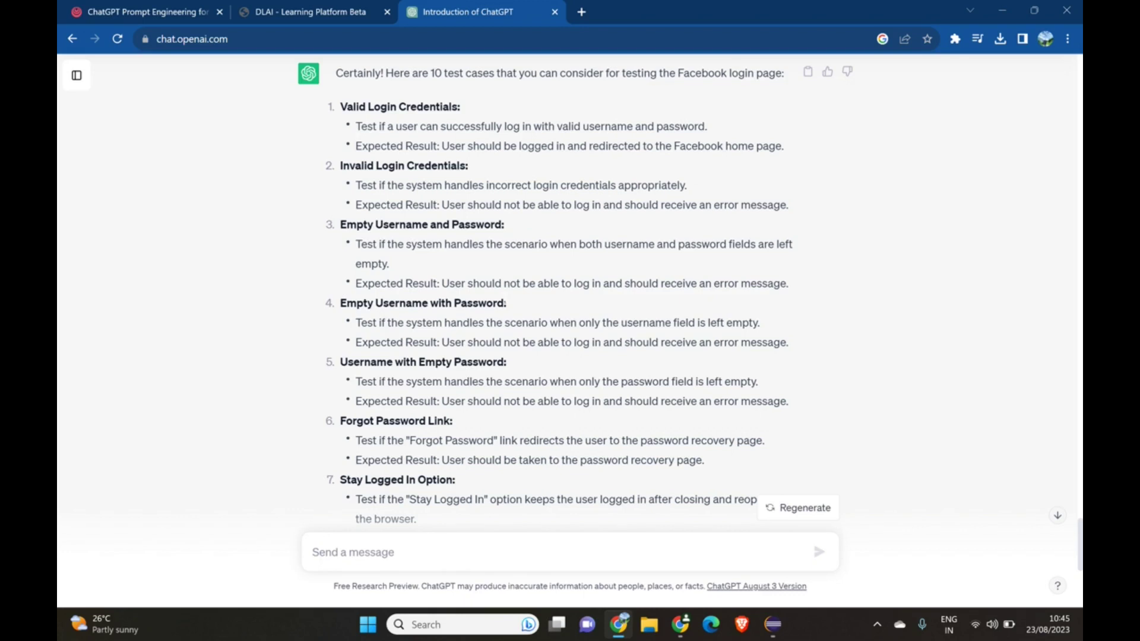
{"action": "scroll", "coordinate": [506, 302], "scroll_direction": "down", "scroll_amount": 7}
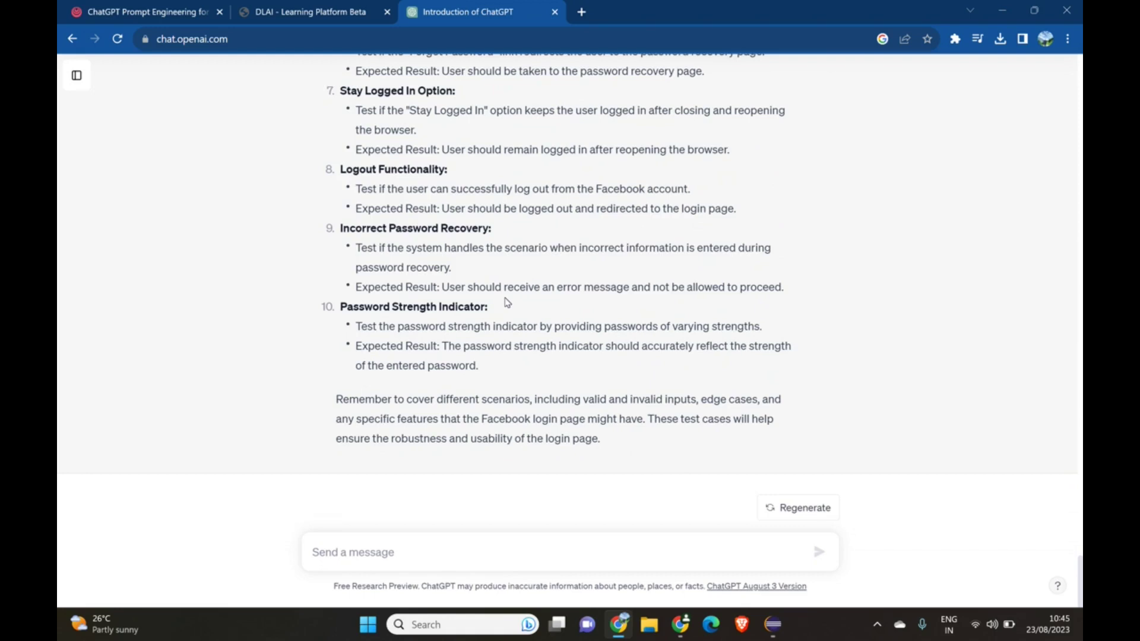
{"action": "scroll", "coordinate": [507, 303], "scroll_direction": "up", "scroll_amount": 6}
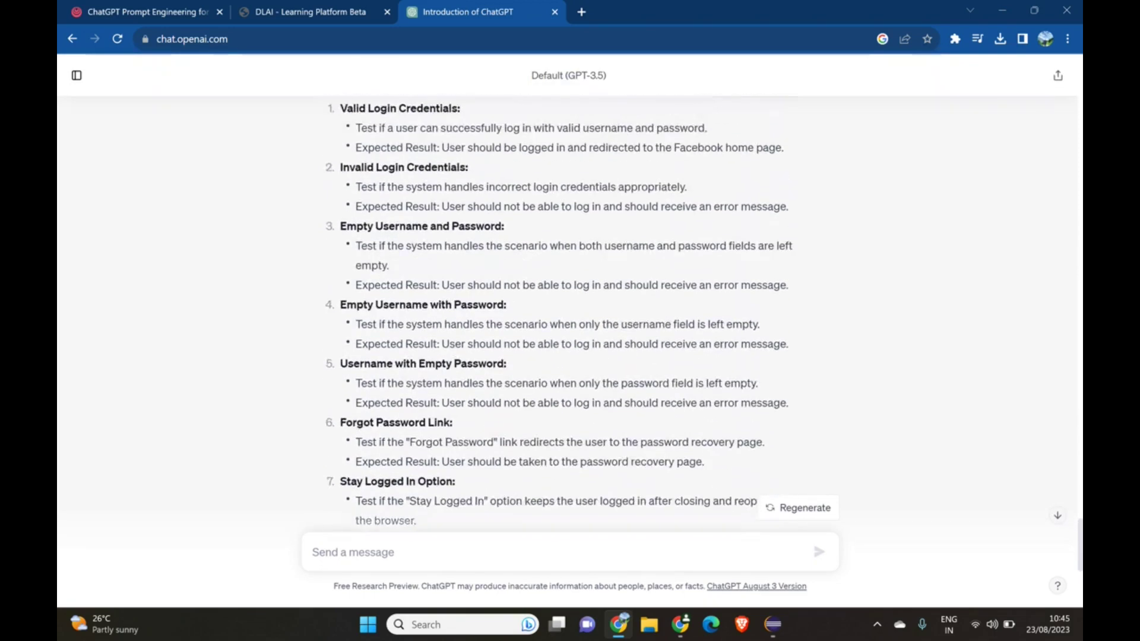
{"action": "scroll", "coordinate": [403, 196], "scroll_direction": "up", "scroll_amount": 5}
{"action": "scroll", "coordinate": [403, 195], "scroll_direction": "down", "scroll_amount": 3}
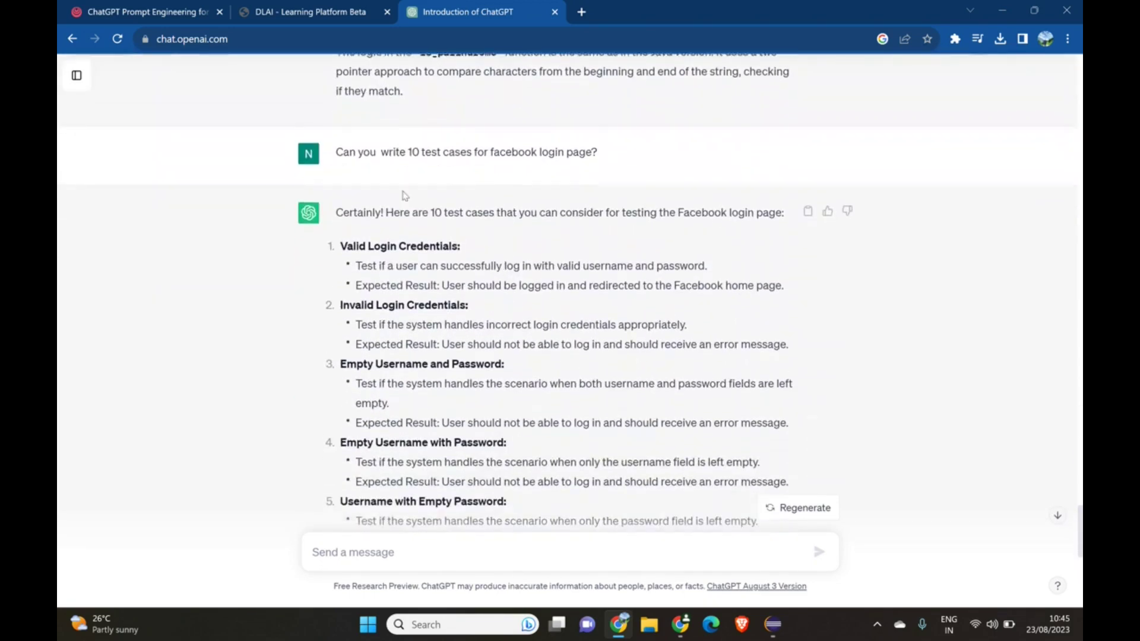
{"action": "scroll", "coordinate": [474, 341], "scroll_direction": "down", "scroll_amount": 8}
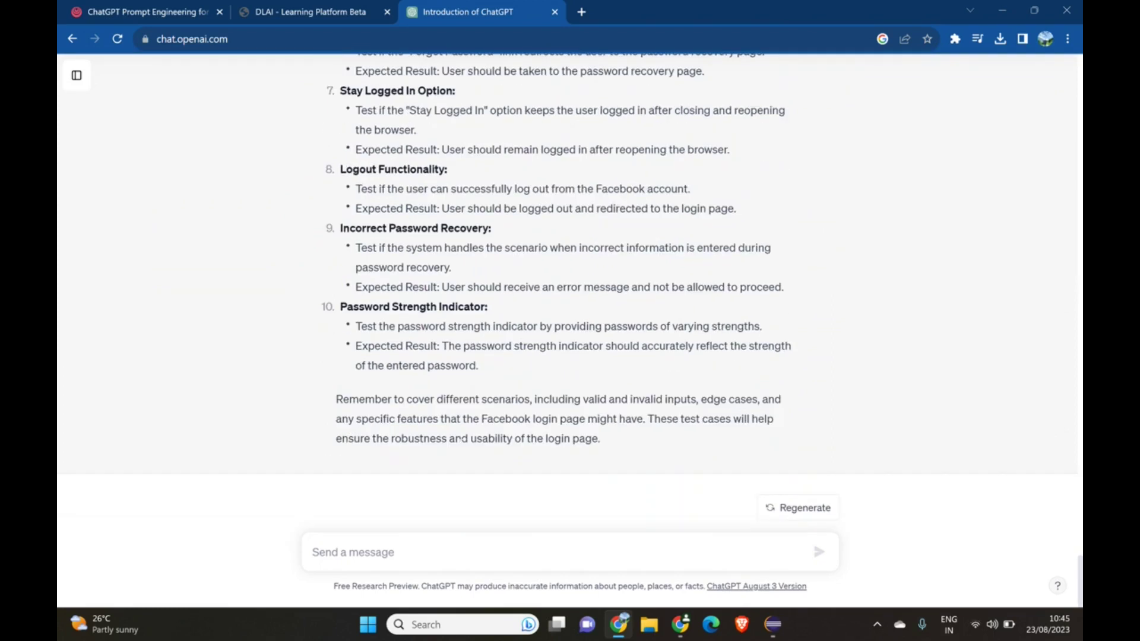
Start typing 'Can you create a bug report for lagin failure on facebook.com' in the message box
{"action": "scroll", "coordinate": [458, 439], "scroll_direction": "up", "scroll_amount": 3}
{"action": "scroll", "coordinate": [428, 535], "scroll_direction": "down", "scroll_amount": 2}
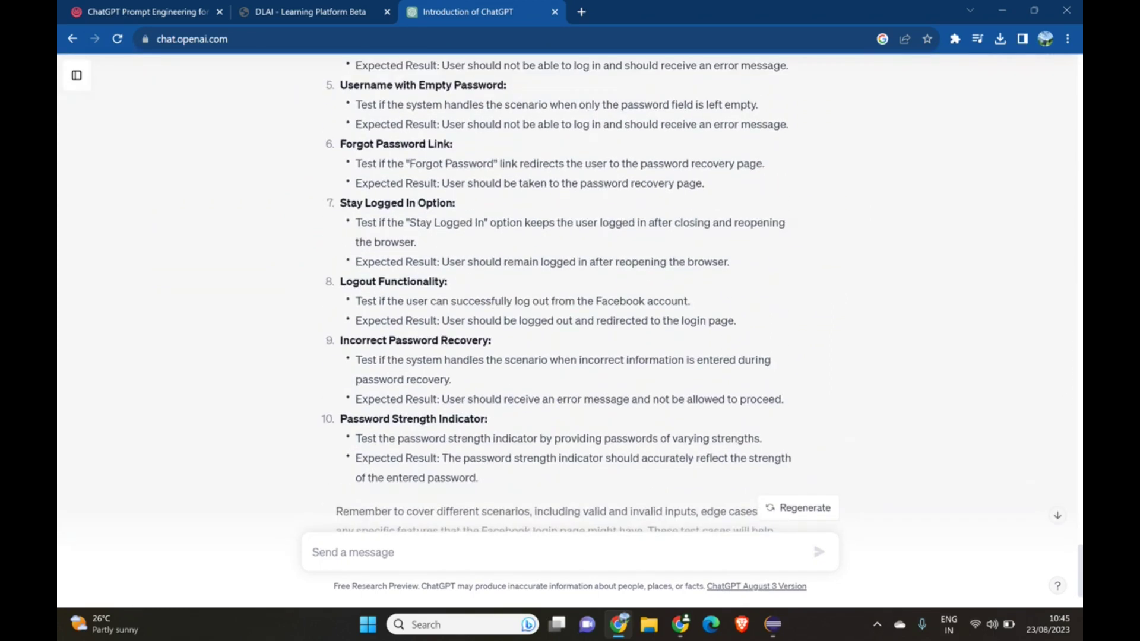
{"action": "left_click", "coordinate": [416, 570]}
{"action": "type", "text": "Can you "}
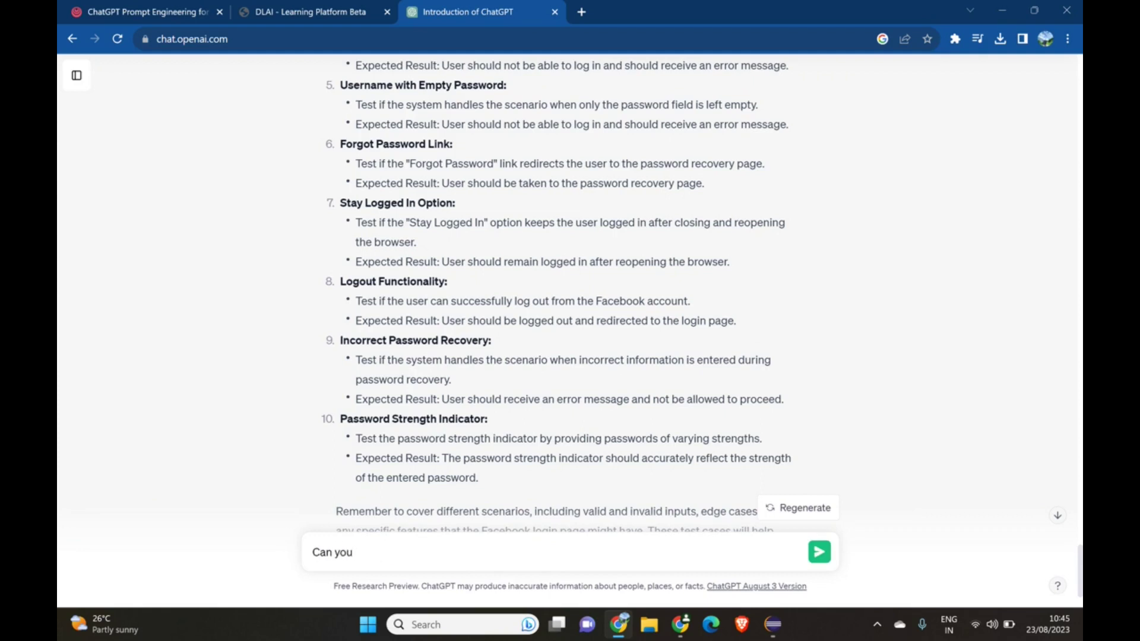
{"action": "type", "text": "create a bug report"}
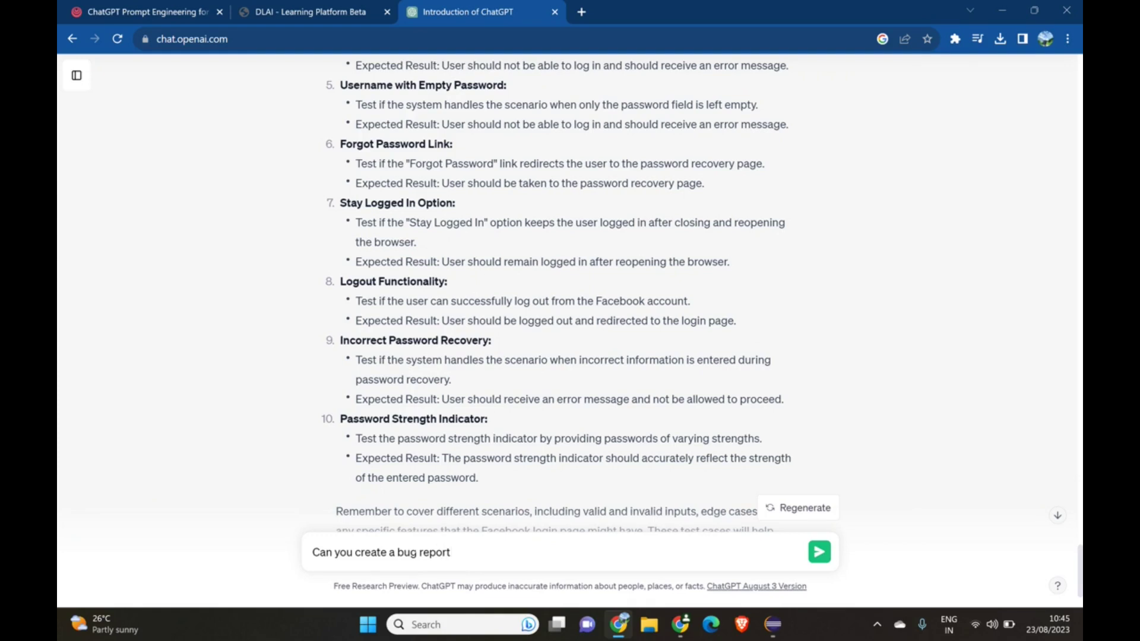
{"action": "type", "text": " for lagin failure on facebook.com"}
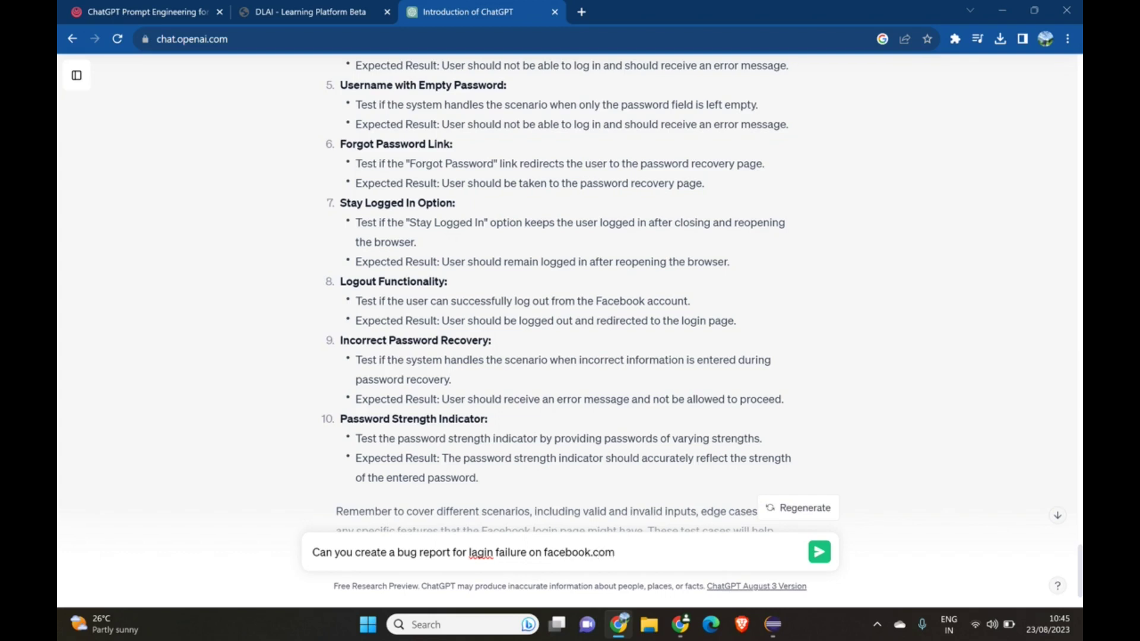
Correct 'lagin' to 'login', end the prompt with '?', and send the bug report request
{"action": "left_click", "coordinate": [478, 552]}
{"action": "key", "text": "BackSpace"}
{"action": "type", "text": "om"}
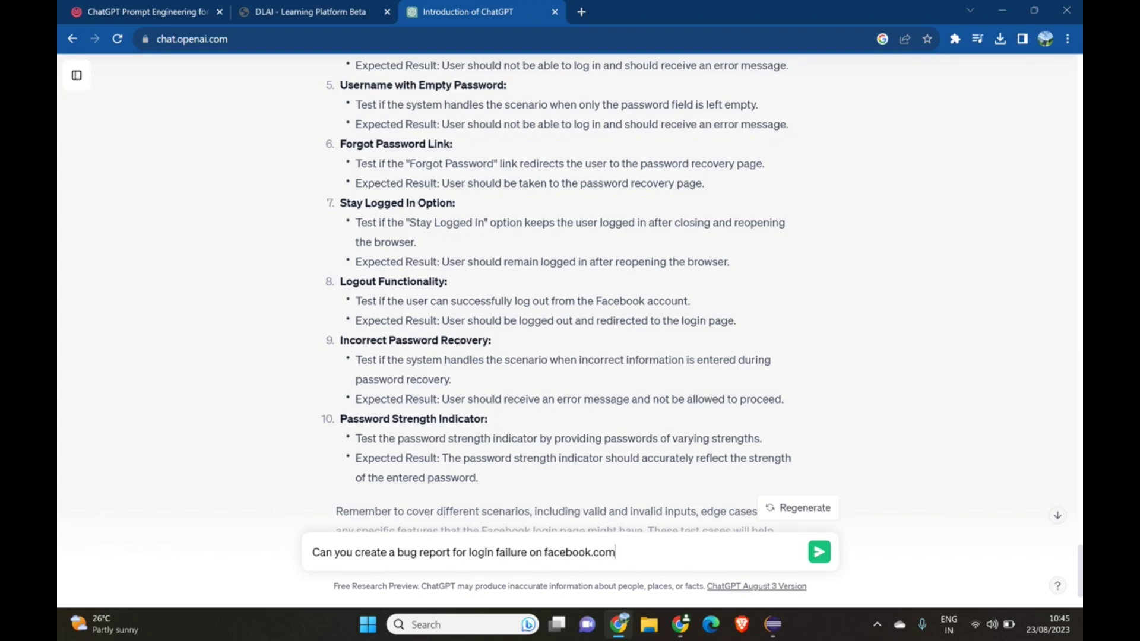
{"action": "type", "text": "?"}
{"action": "key", "text": "Return"}
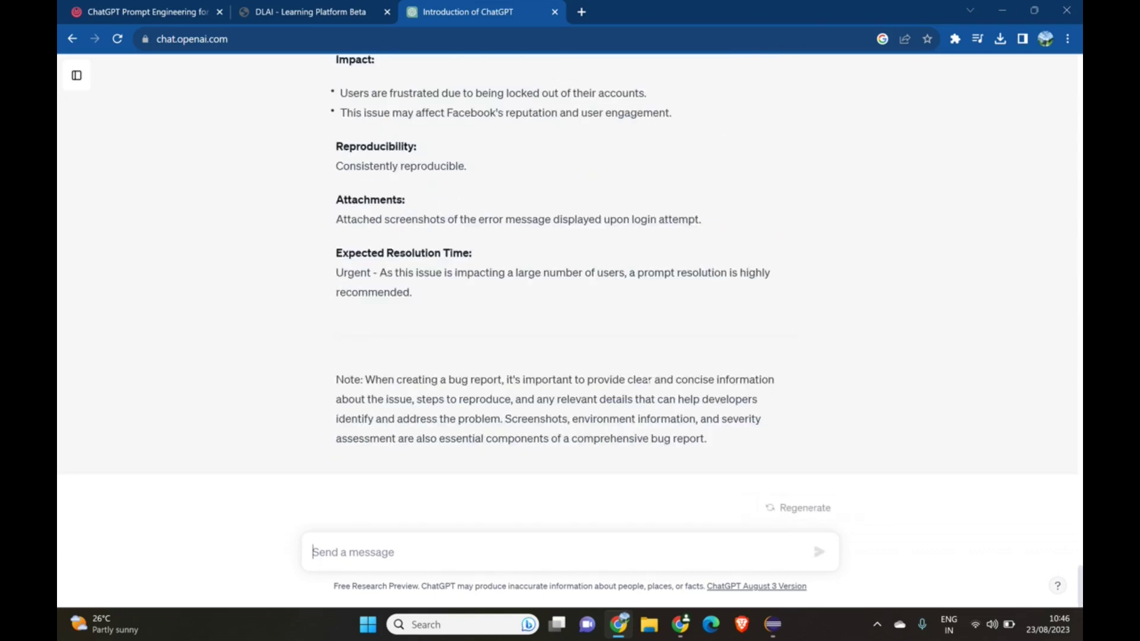
Scroll to the bug report's start and highlight the Summary and Steps to Reproduce
{"action": "scroll", "coordinate": [690, 321], "scroll_direction": "up", "scroll_amount": 2}
{"action": "scroll", "coordinate": [690, 321], "scroll_direction": "up", "scroll_amount": 6}
{"action": "scroll", "coordinate": [689, 322], "scroll_direction": "up", "scroll_amount": 3}
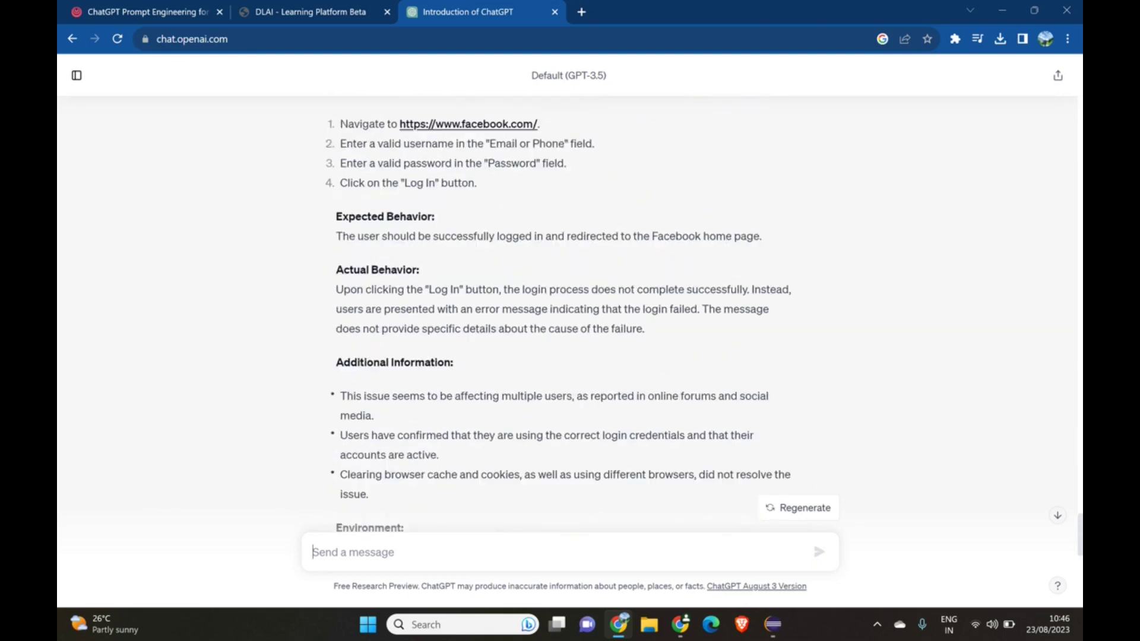
{"action": "scroll", "coordinate": [689, 322], "scroll_direction": "up", "scroll_amount": 4}
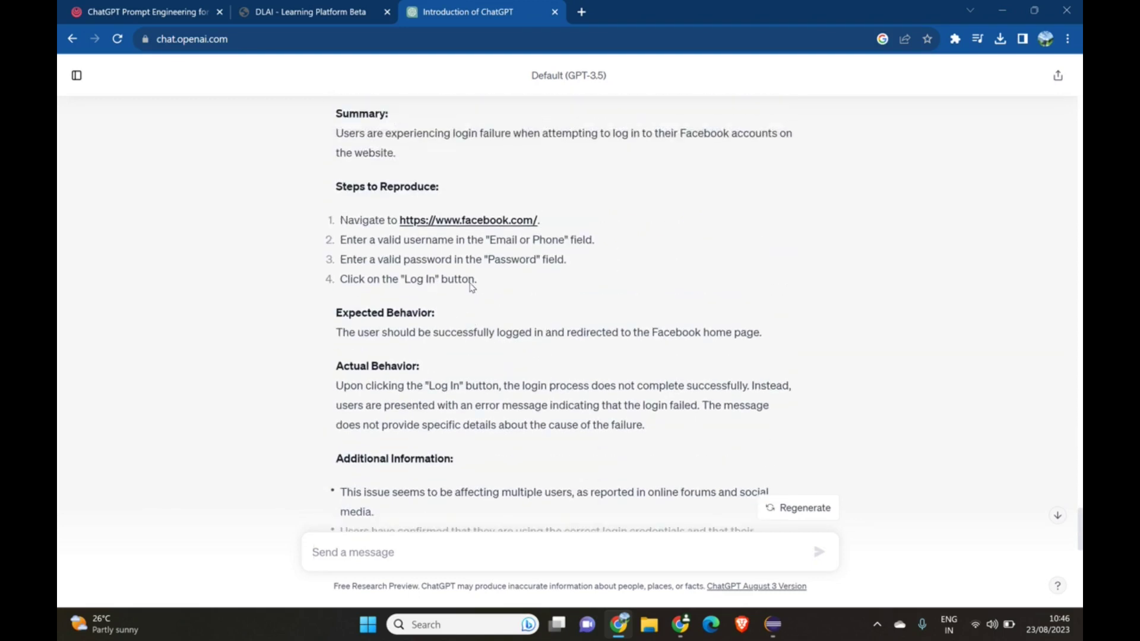
{"action": "left_click_drag", "start_coordinate": [336, 266], "coordinate": [419, 307]}
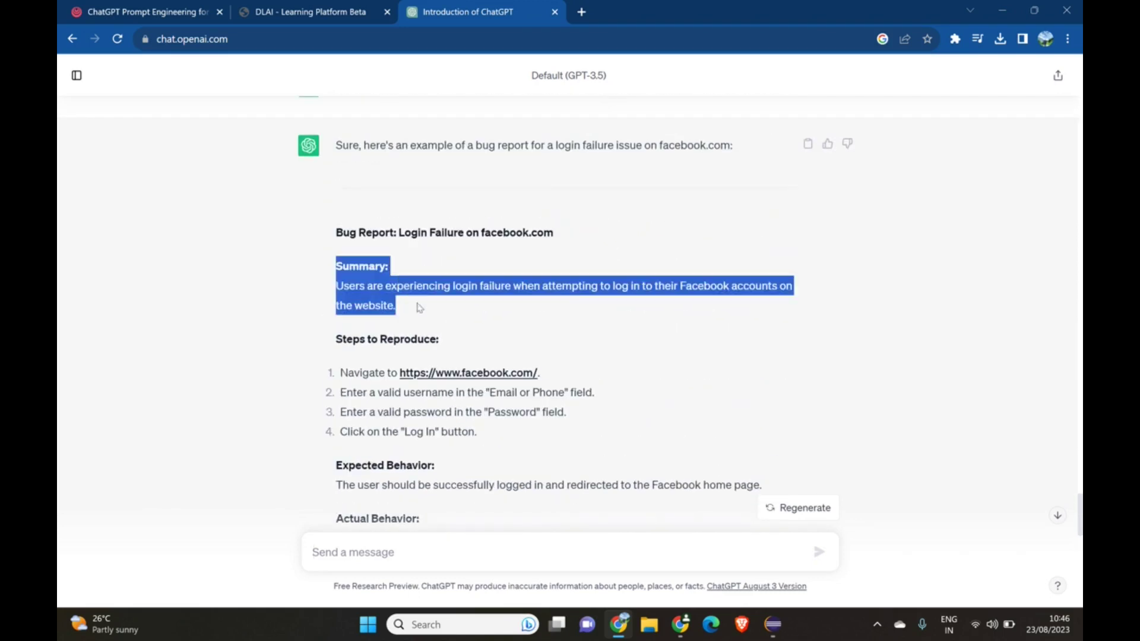
{"action": "scroll", "coordinate": [623, 348], "scroll_direction": "down", "scroll_amount": 1}
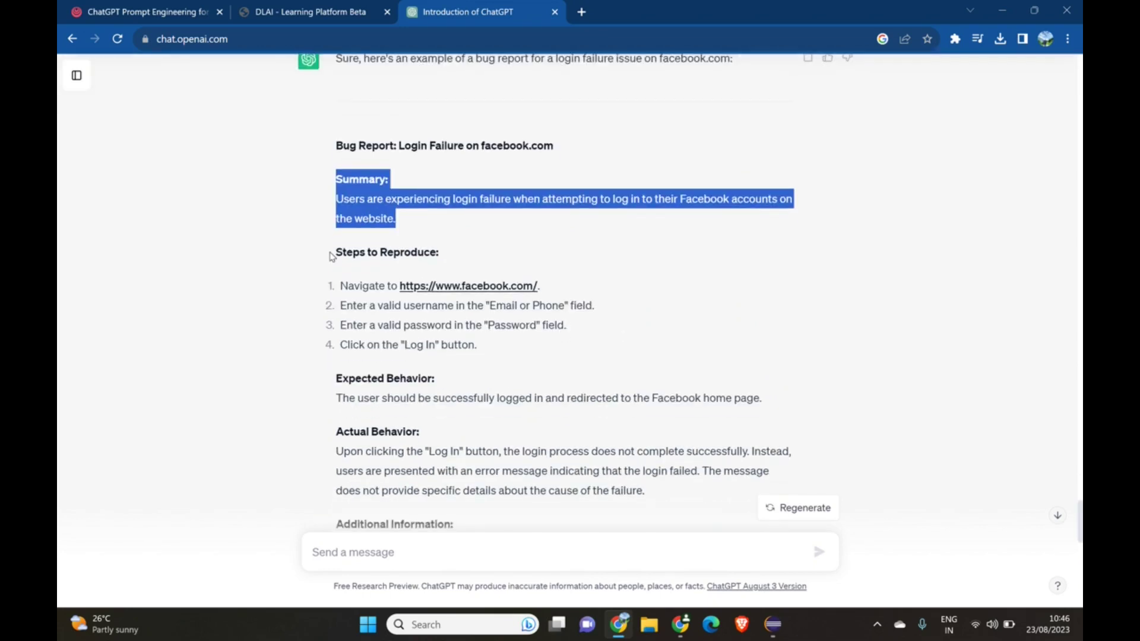
{"action": "left_click_drag", "start_coordinate": [331, 254], "coordinate": [485, 259]}
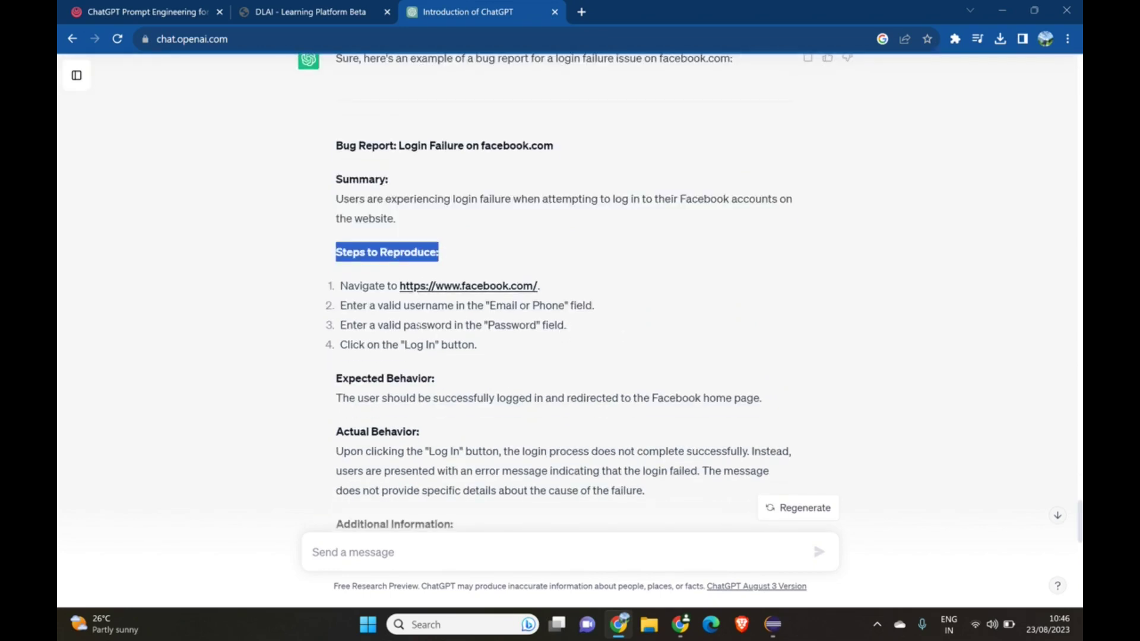
{"action": "left_click_drag", "start_coordinate": [368, 305], "coordinate": [601, 321]}
{"action": "left_click", "coordinate": [480, 350]}
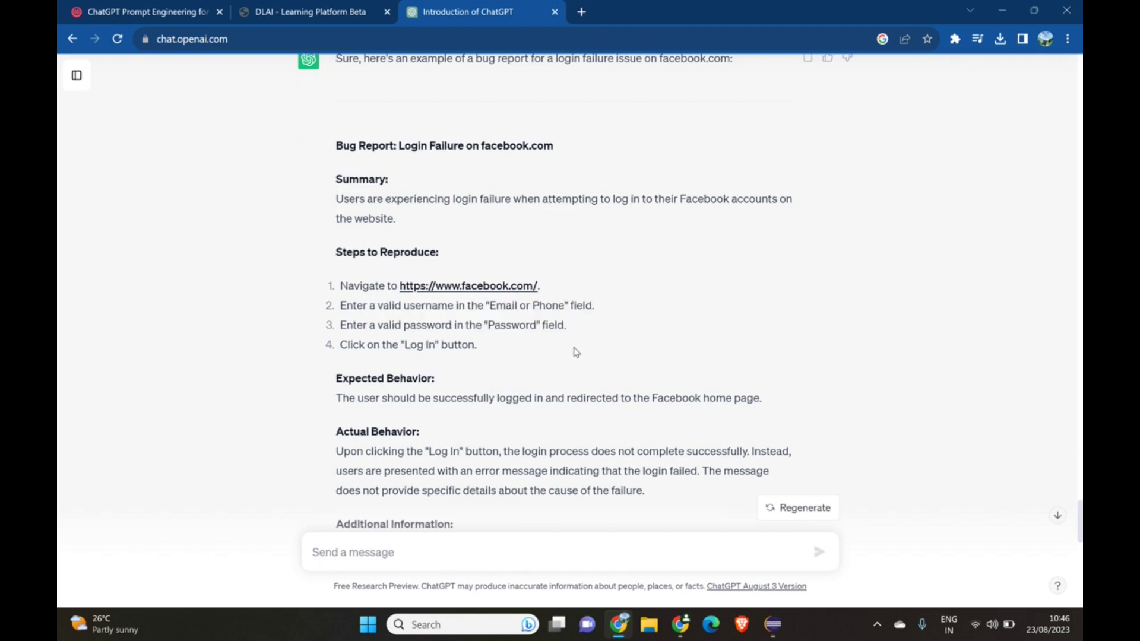
Highlight the Additional Information, Operating System and Browser, Screenshots and Severity sections
{"action": "scroll", "coordinate": [576, 351], "scroll_direction": "down", "scroll_amount": 2}
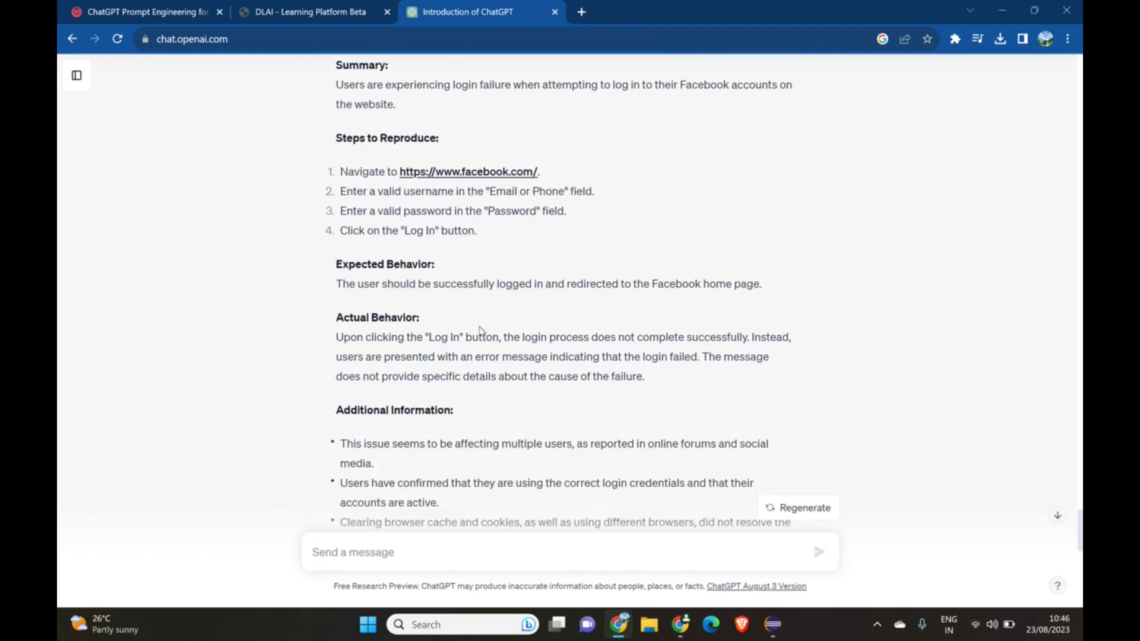
{"action": "scroll", "coordinate": [480, 332], "scroll_direction": "down", "scroll_amount": 2}
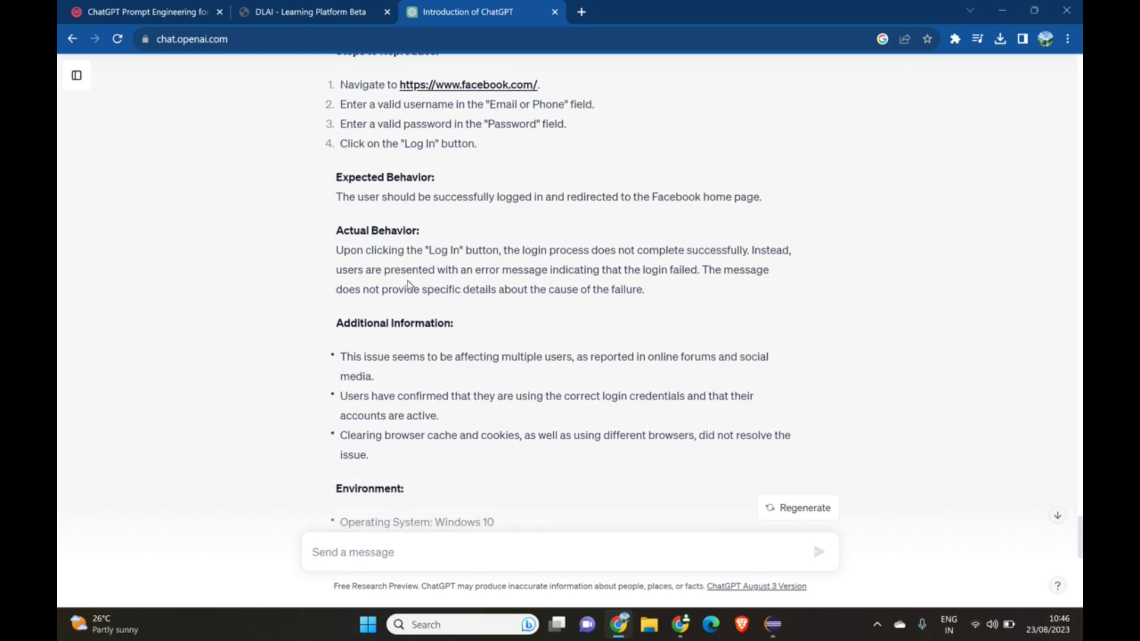
{"action": "scroll", "coordinate": [372, 341], "scroll_direction": "down", "scroll_amount": 2}
{"action": "left_click_drag", "start_coordinate": [373, 335], "coordinate": [328, 195]}
{"action": "left_click", "coordinate": [519, 347]}
{"action": "scroll", "coordinate": [520, 347], "scroll_direction": "down", "scroll_amount": 3}
{"action": "left_click_drag", "start_coordinate": [336, 226], "coordinate": [679, 253]}
{"action": "left_click", "coordinate": [561, 283]}
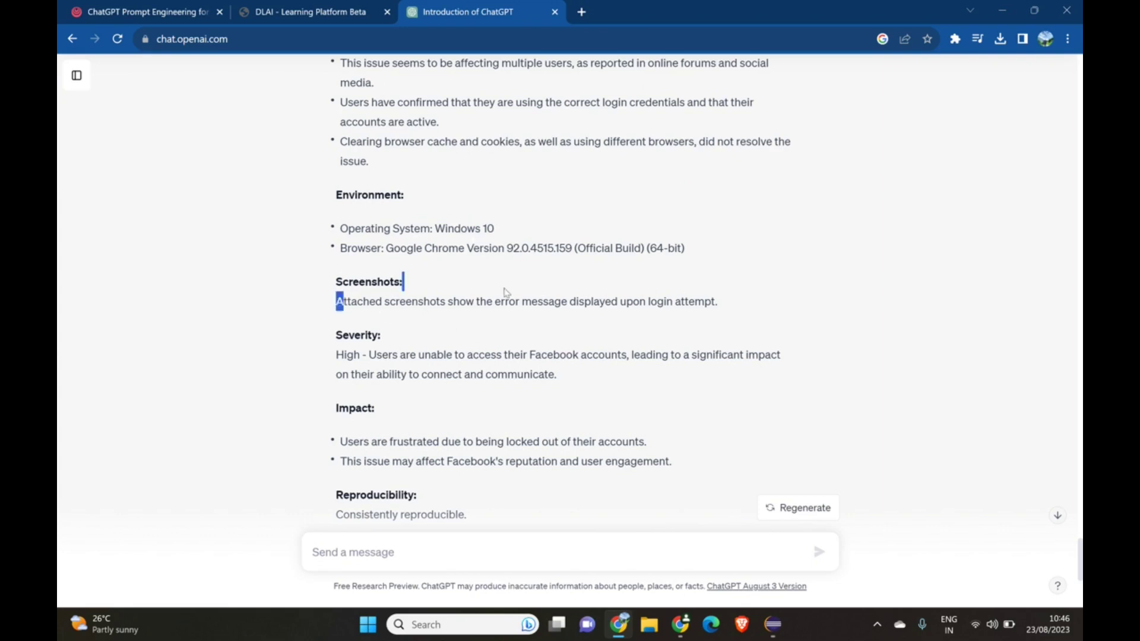
{"action": "left_click_drag", "start_coordinate": [336, 301], "coordinate": [669, 302]}
{"action": "left_click", "coordinate": [681, 381]}
{"action": "left_click_drag", "start_coordinate": [337, 355], "coordinate": [595, 393]}
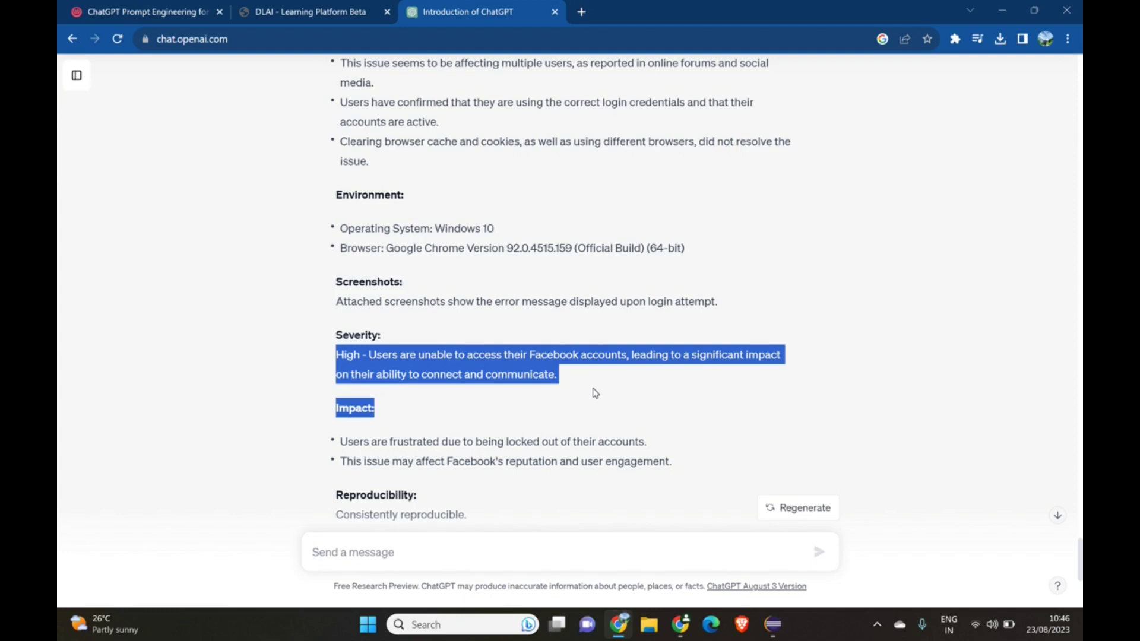
{"action": "left_click", "coordinate": [596, 393]}
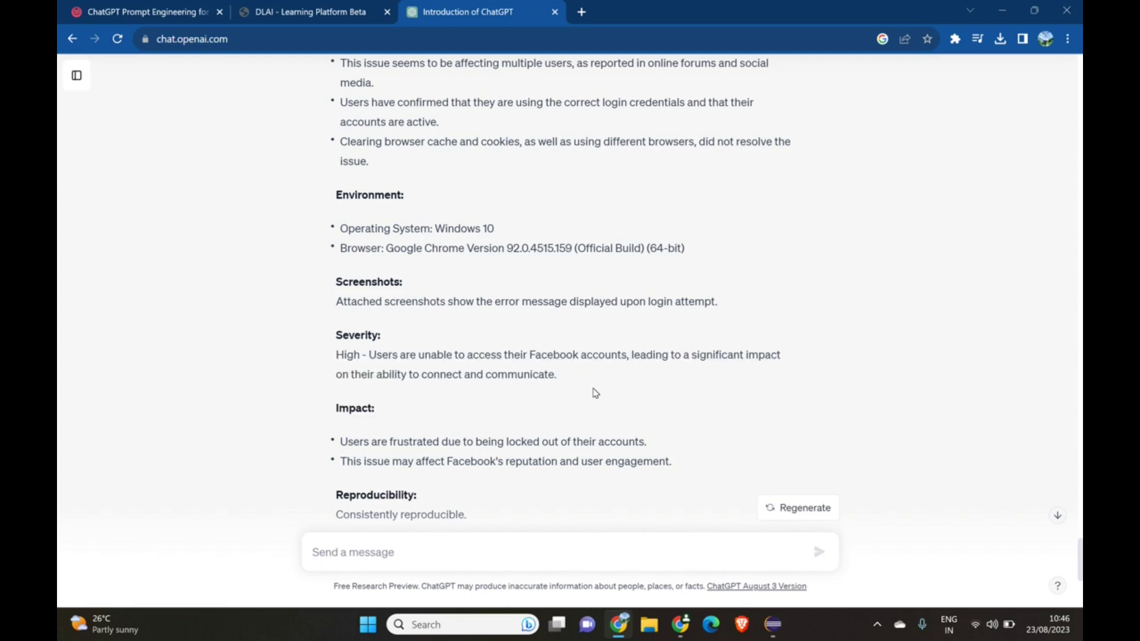
{"action": "scroll", "coordinate": [595, 393], "scroll_direction": "down", "scroll_amount": 3}
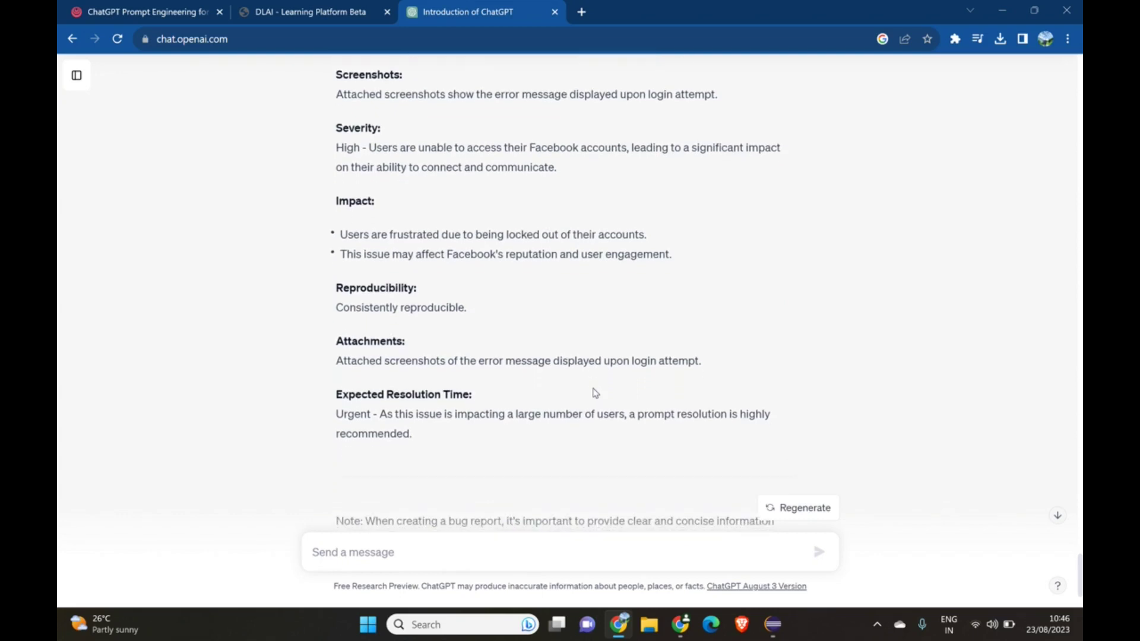
{"action": "left_click_drag", "start_coordinate": [340, 235], "coordinate": [679, 238]}
{"action": "left_click_drag", "start_coordinate": [347, 254], "coordinate": [650, 280]}
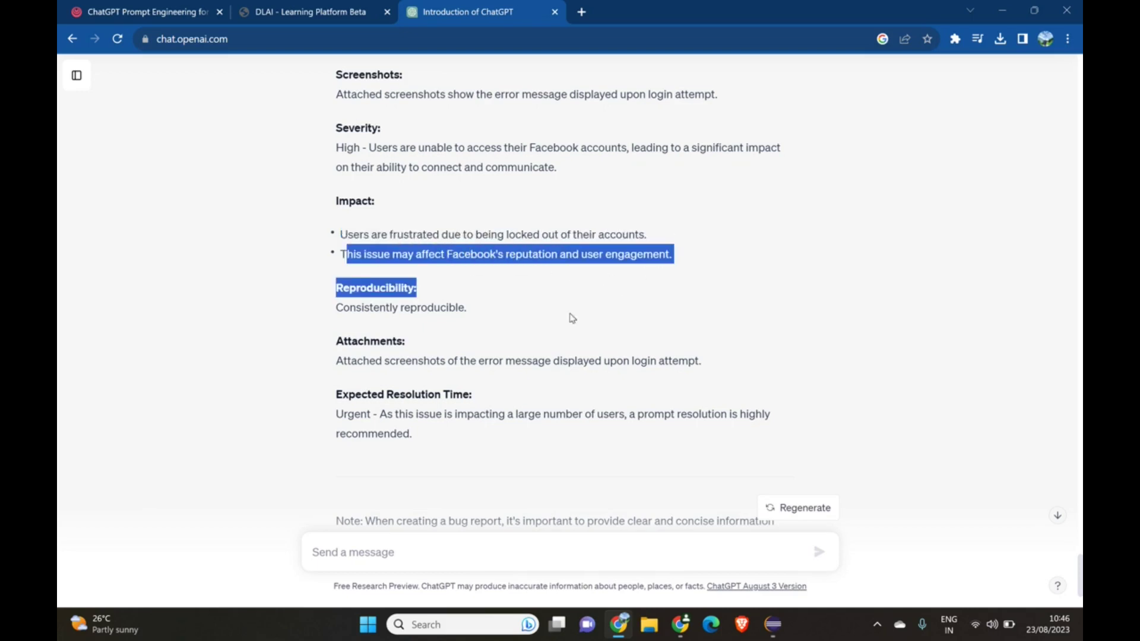
{"action": "left_click", "coordinate": [440, 280]}
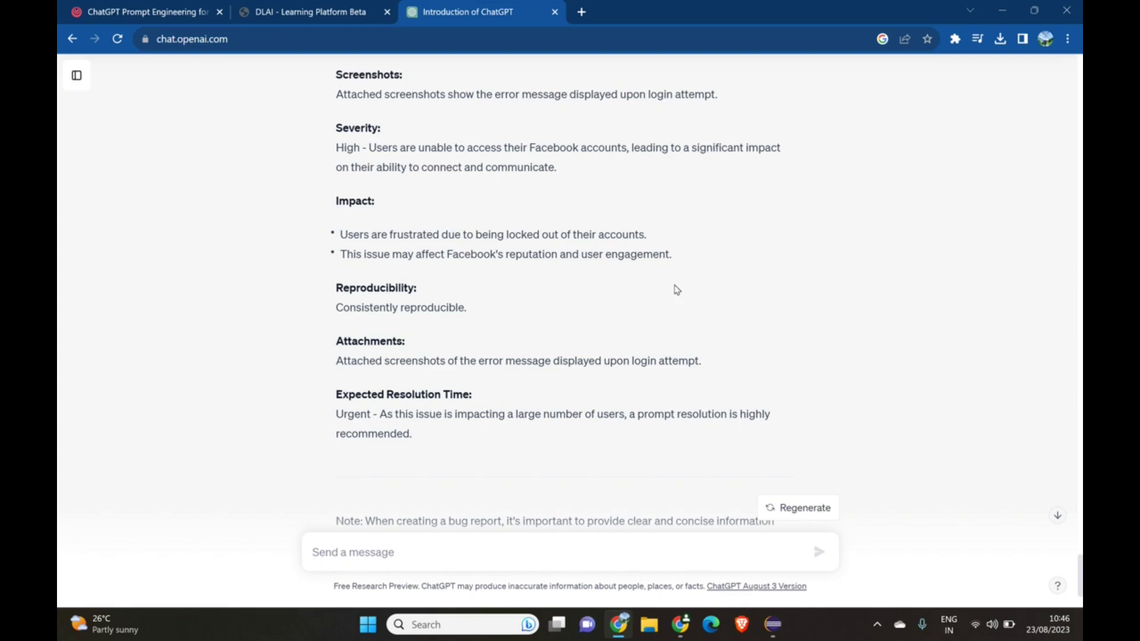
{"action": "left_click_drag", "start_coordinate": [681, 261], "coordinate": [333, 203]}
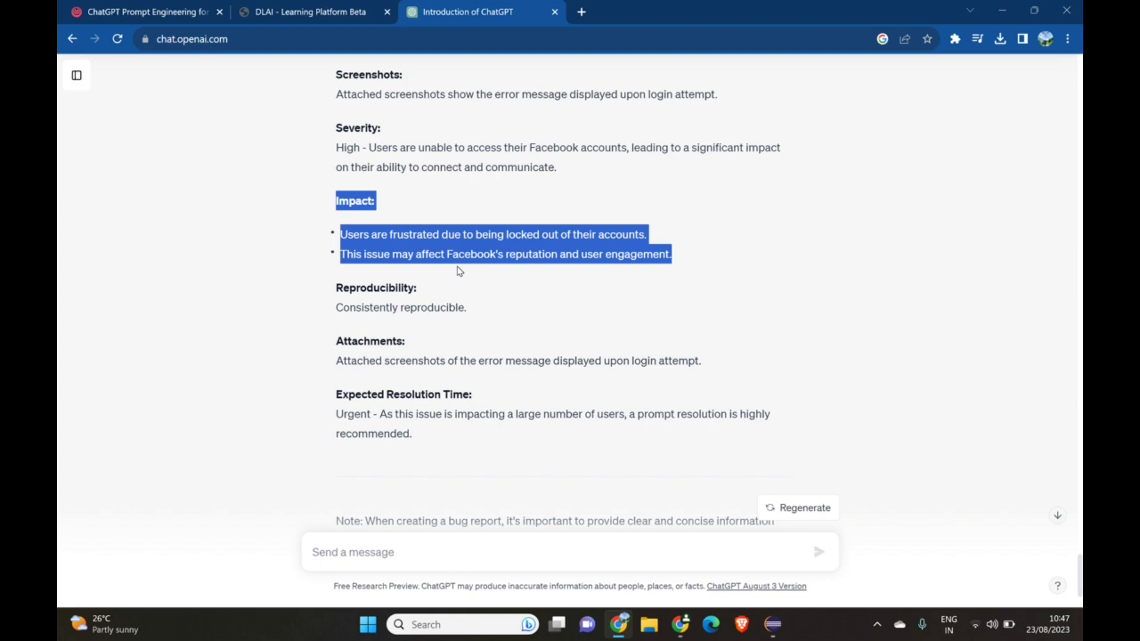
{"action": "left_click", "coordinate": [537, 344]}
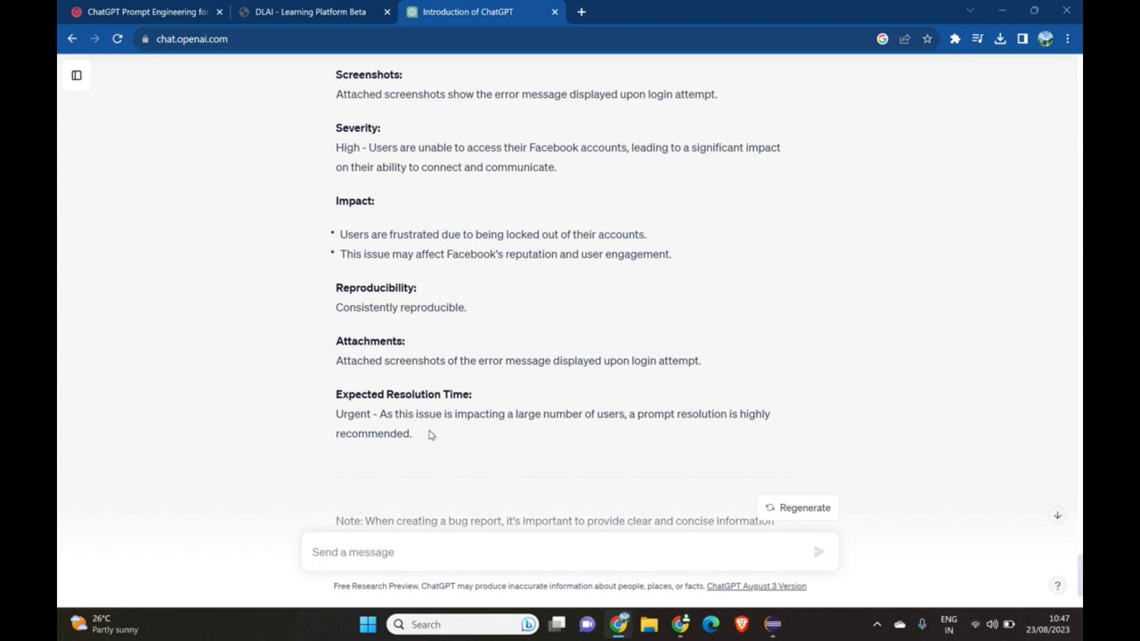
{"action": "left_click_drag", "start_coordinate": [428, 433], "coordinate": [333, 202]}
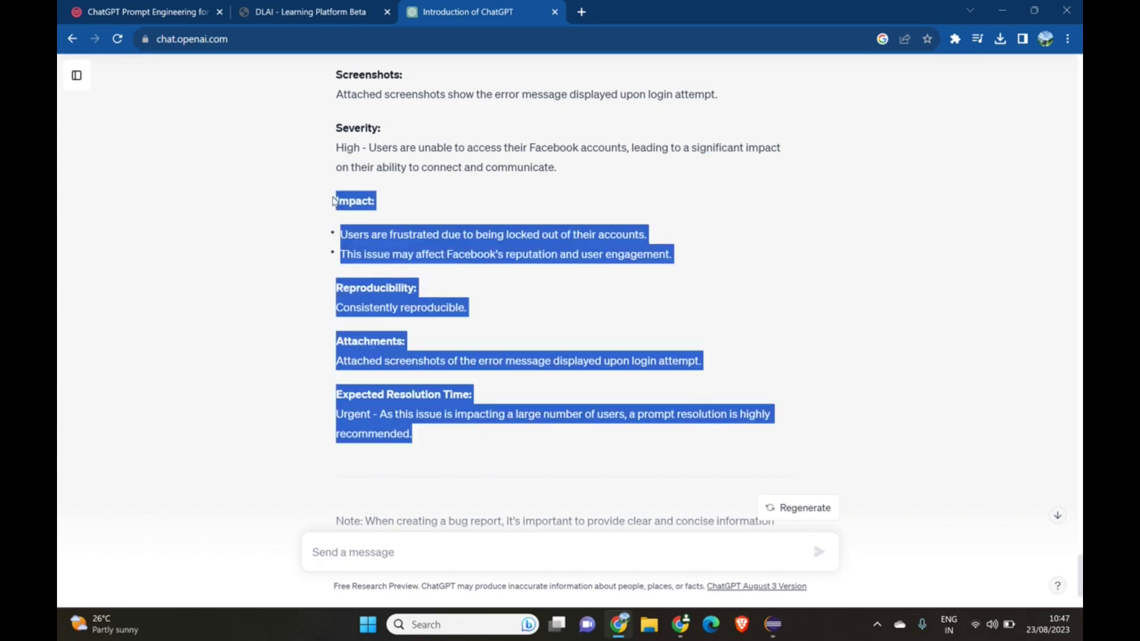
{"action": "left_click", "coordinate": [573, 306]}
{"action": "scroll", "coordinate": [572, 307], "scroll_direction": "up", "scroll_amount": 5}
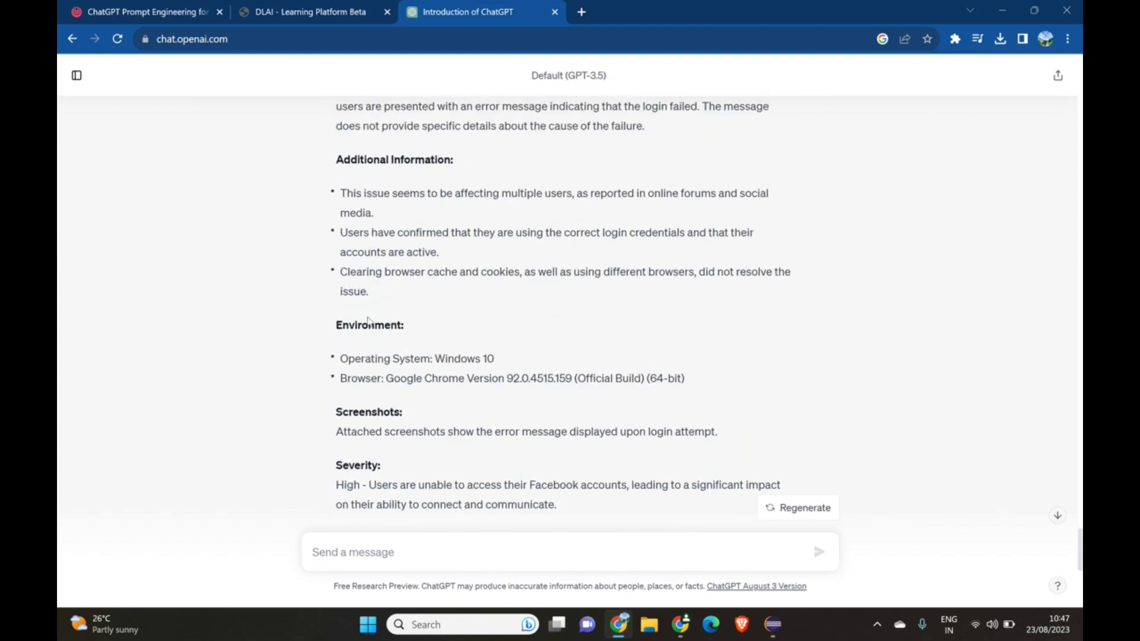
{"action": "scroll", "coordinate": [410, 332], "scroll_direction": "up", "scroll_amount": 2}
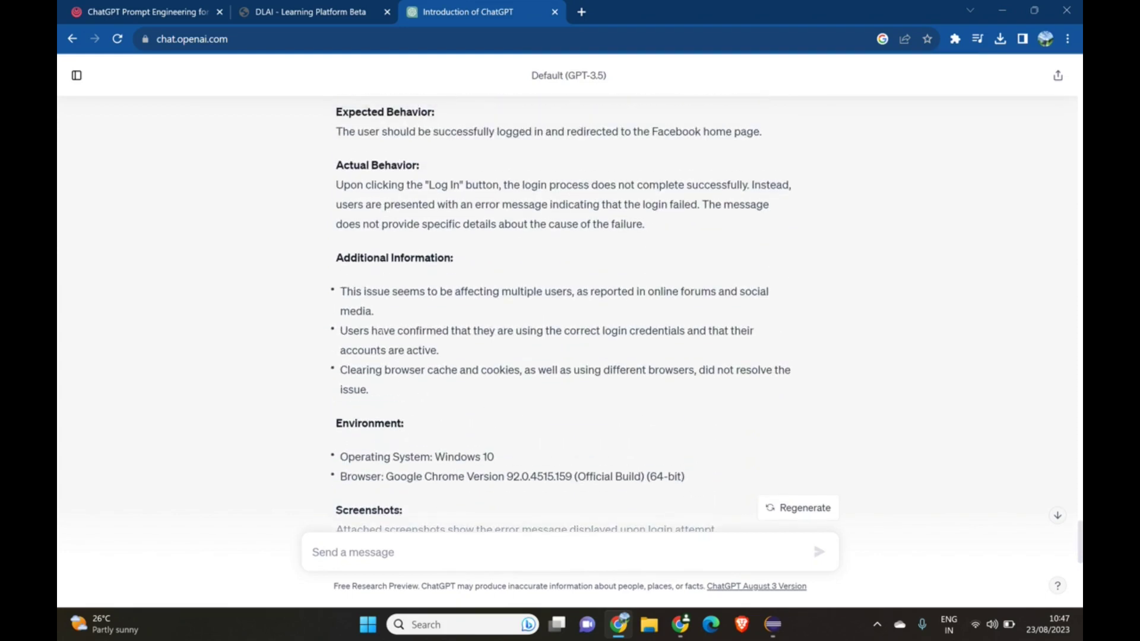
{"action": "left_click_drag", "start_coordinate": [371, 390], "coordinate": [335, 259]}
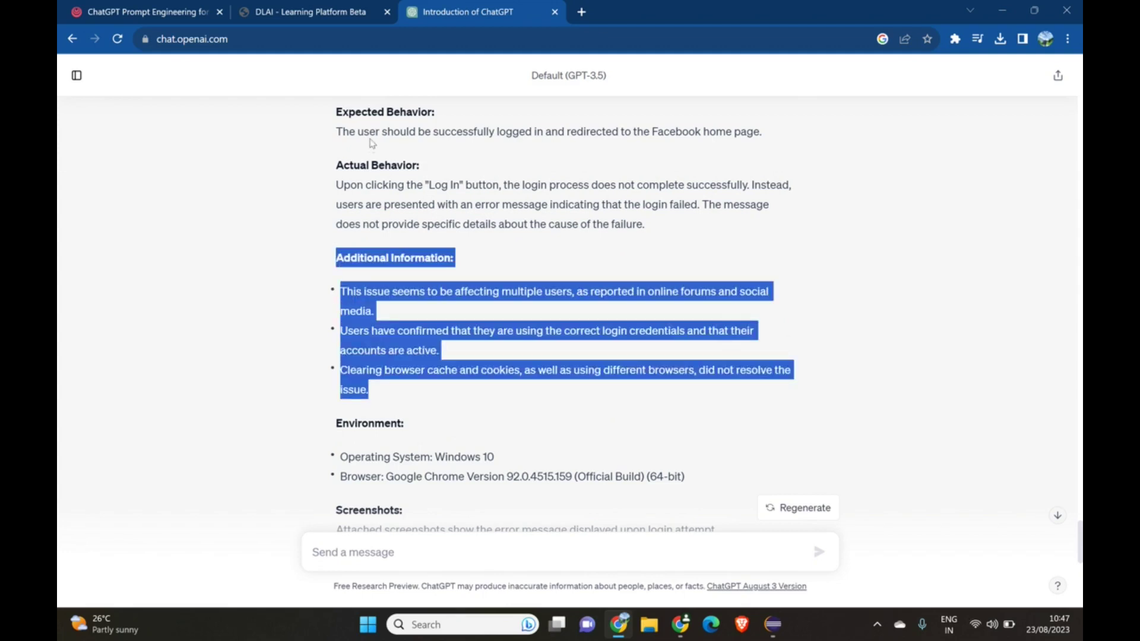
{"action": "scroll", "coordinate": [370, 134], "scroll_direction": "up", "scroll_amount": 5}
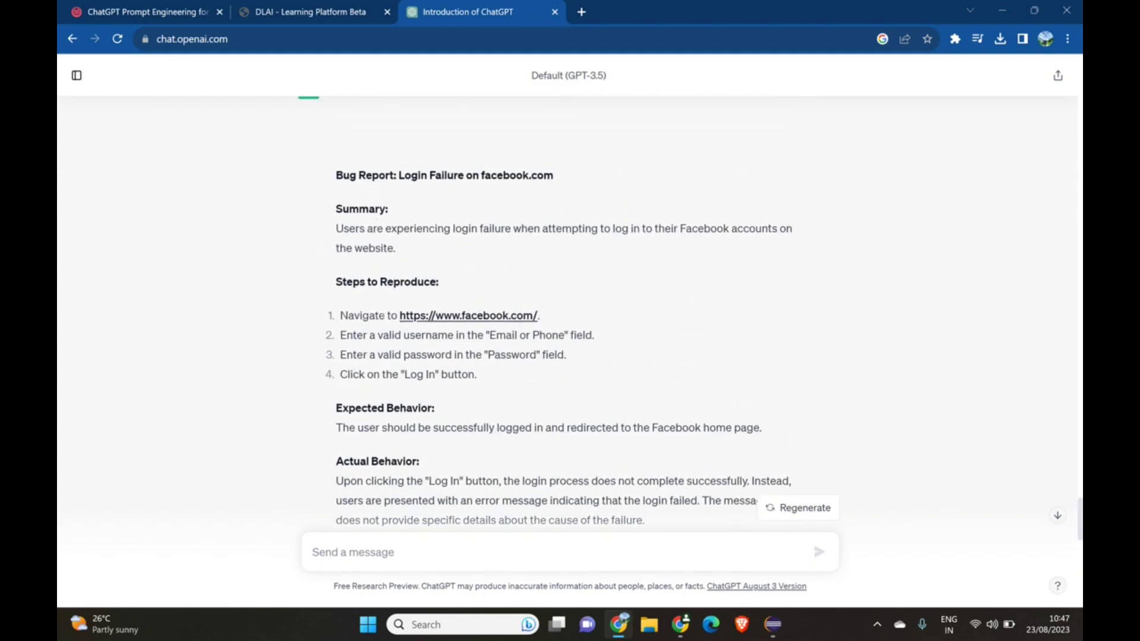
{"action": "left_click_drag", "start_coordinate": [346, 282], "coordinate": [471, 282]}
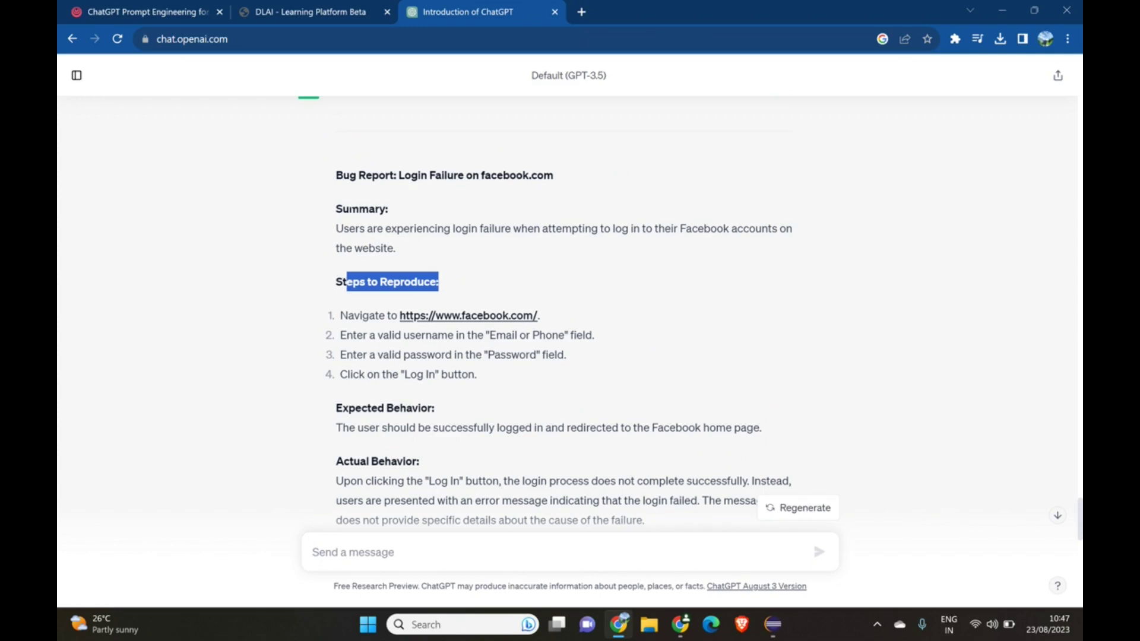
{"action": "left_click_drag", "start_coordinate": [348, 209], "coordinate": [394, 209]}
{"action": "left_click", "coordinate": [708, 385]}
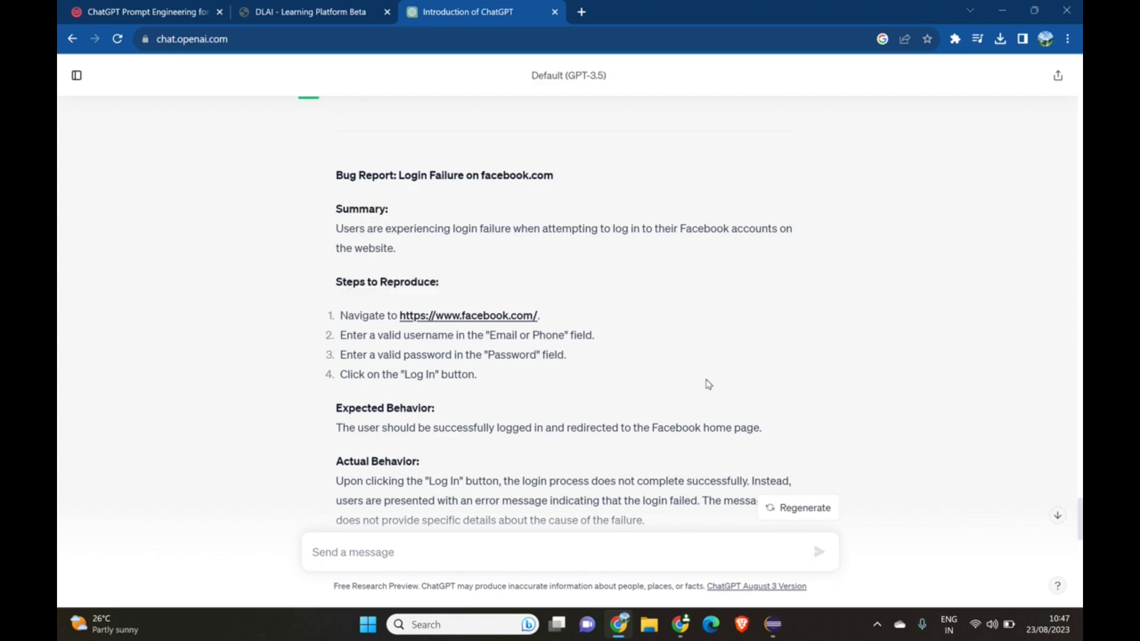
{"action": "scroll", "coordinate": [708, 384], "scroll_direction": "down", "scroll_amount": 5}
{"action": "scroll", "coordinate": [708, 384], "scroll_direction": "down", "scroll_amount": 5}
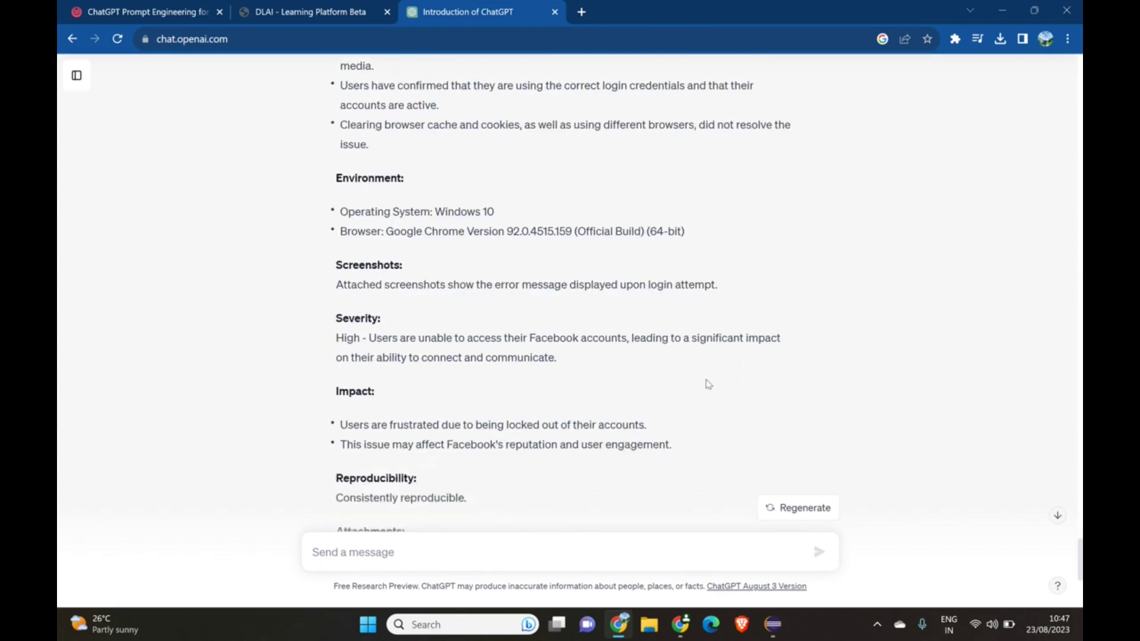
{"action": "scroll", "coordinate": [708, 384], "scroll_direction": "down", "scroll_amount": 5}
{"action": "scroll", "coordinate": [707, 381], "scroll_direction": "up", "scroll_amount": 10}
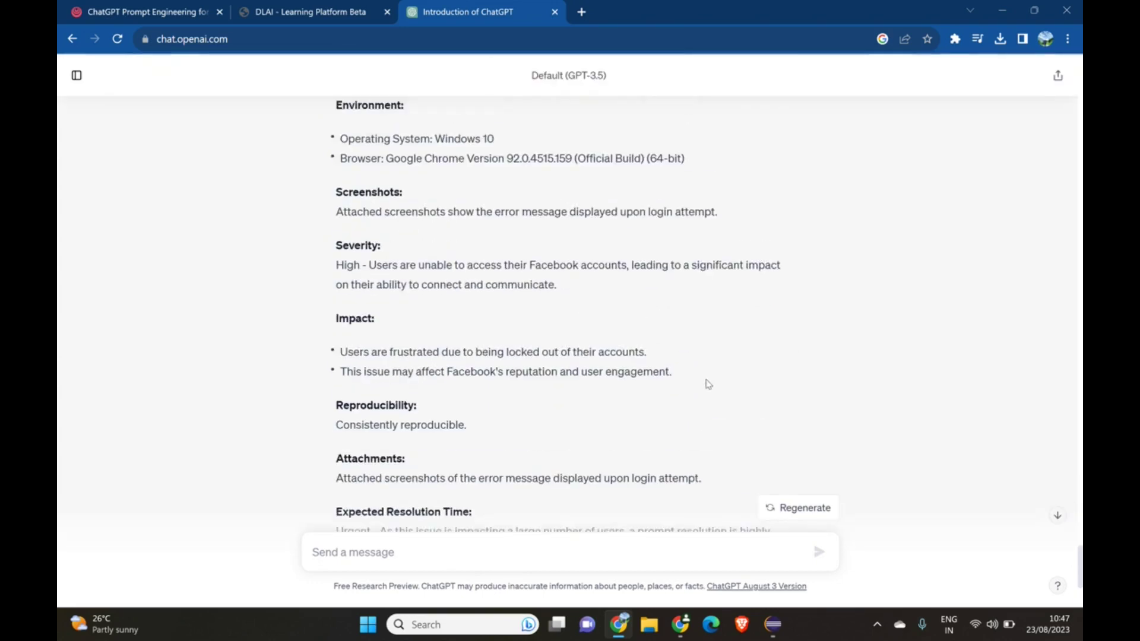
{"action": "scroll", "coordinate": [708, 384], "scroll_direction": "up", "scroll_amount": 1}
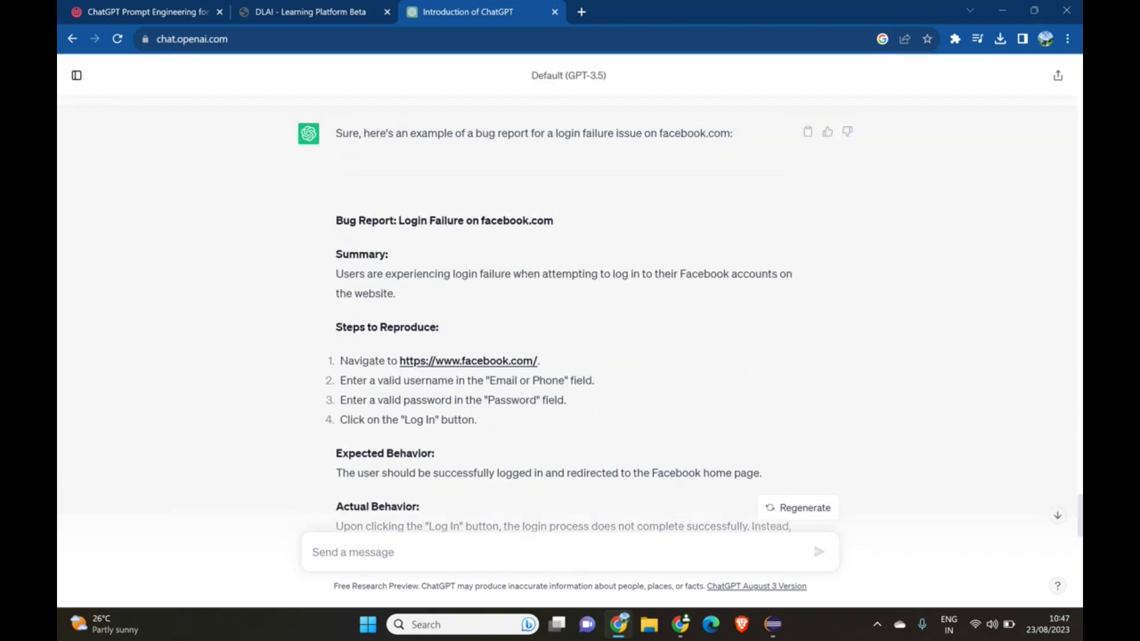
{"action": "scroll", "coordinate": [572, 323], "scroll_direction": "down", "scroll_amount": 5}
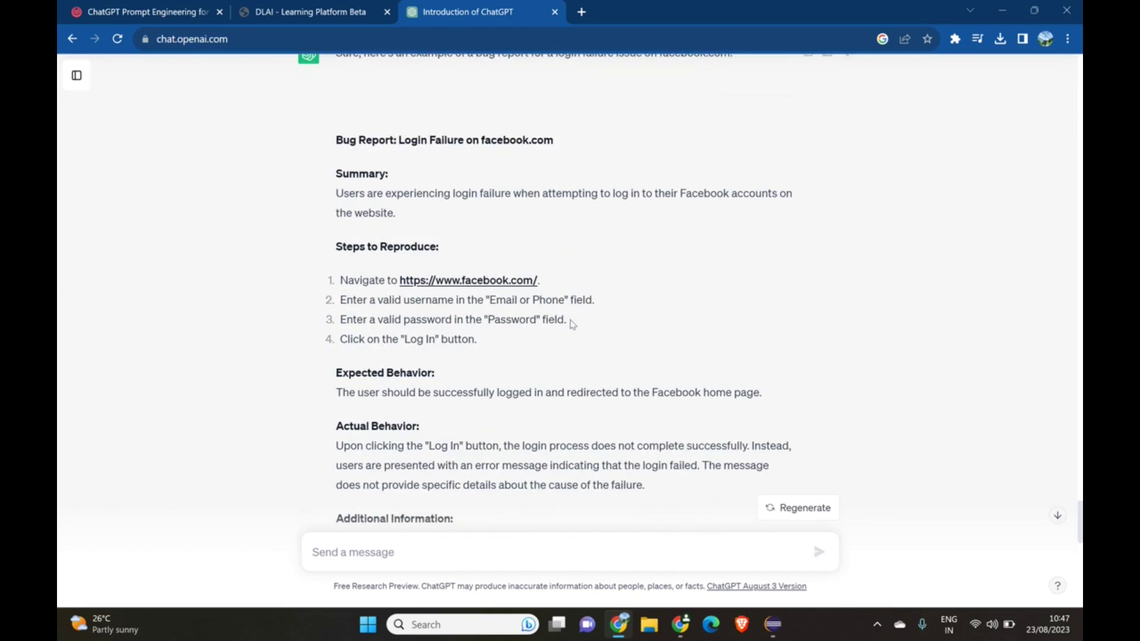
{"action": "scroll", "coordinate": [571, 323], "scroll_direction": "down", "scroll_amount": 7}
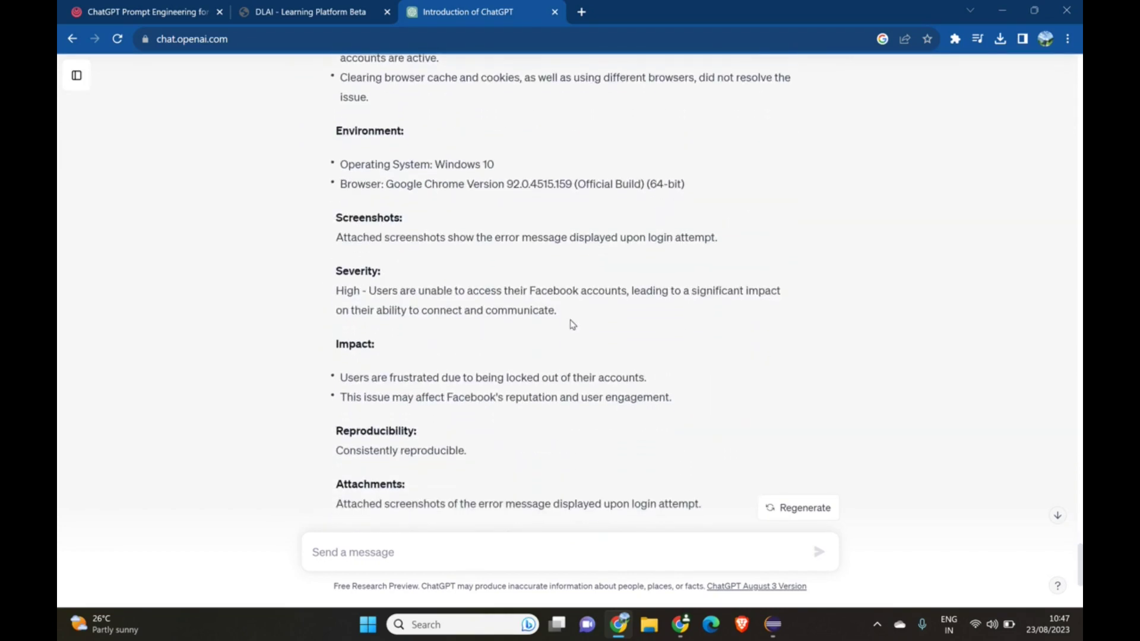
{"action": "scroll", "coordinate": [572, 324], "scroll_direction": "up", "scroll_amount": 13}
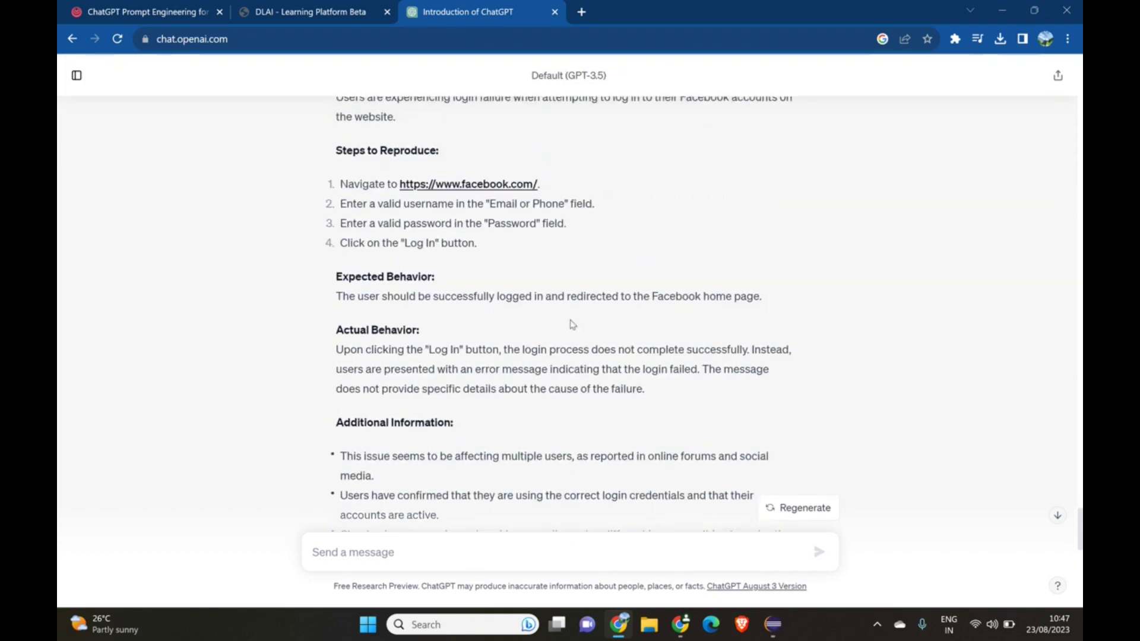
{"action": "scroll", "coordinate": [573, 325], "scroll_direction": "down", "scroll_amount": 8}
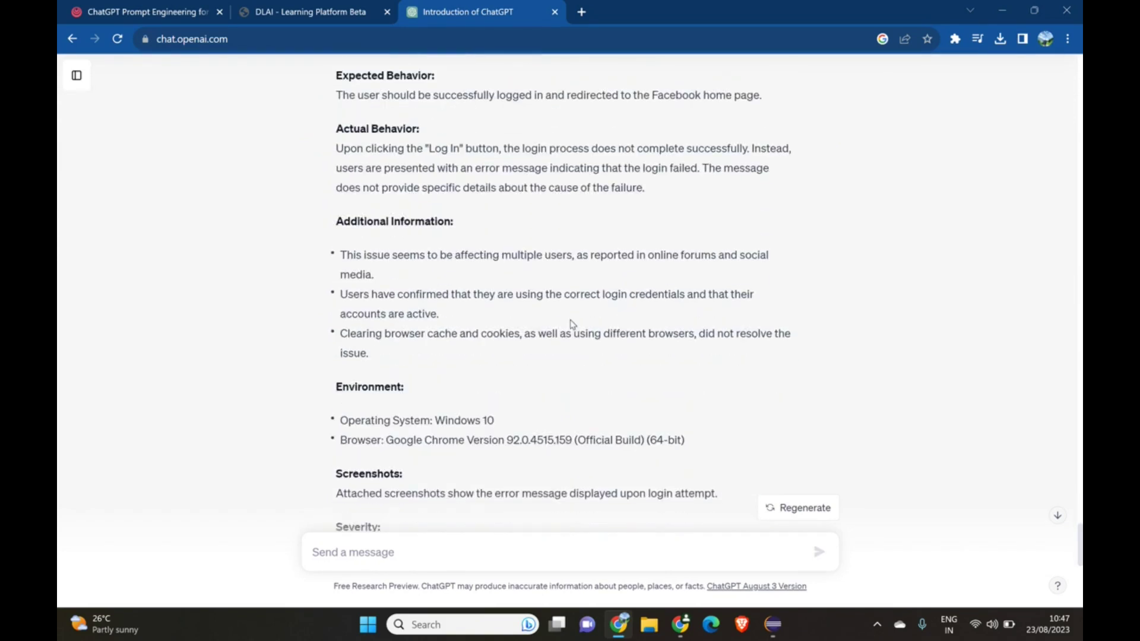
{"action": "scroll", "coordinate": [572, 324], "scroll_direction": "down", "scroll_amount": 6}
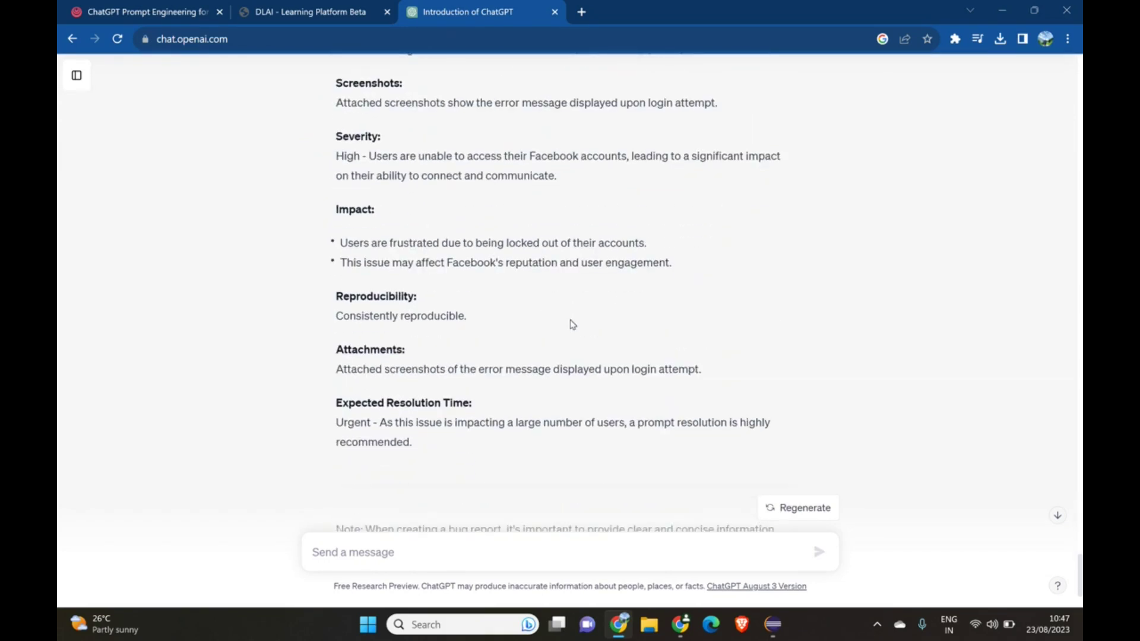
{"action": "scroll", "coordinate": [573, 324], "scroll_direction": "down", "scroll_amount": 3}
{"action": "scroll", "coordinate": [572, 324], "scroll_direction": "up", "scroll_amount": 4}
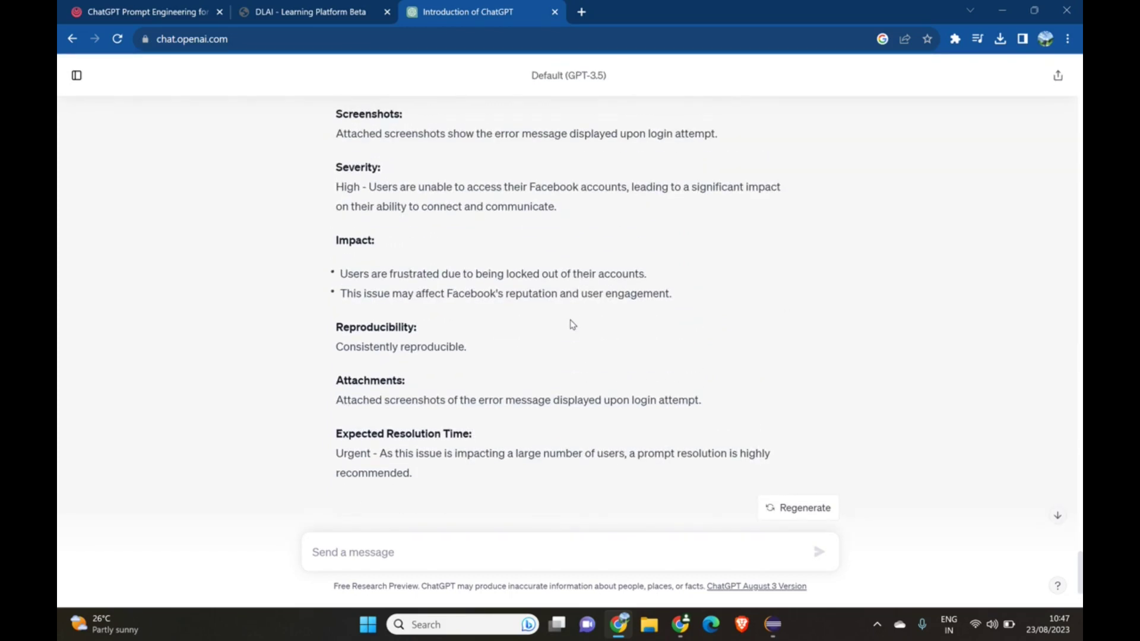
{"action": "scroll", "coordinate": [572, 325], "scroll_direction": "up", "scroll_amount": 4}
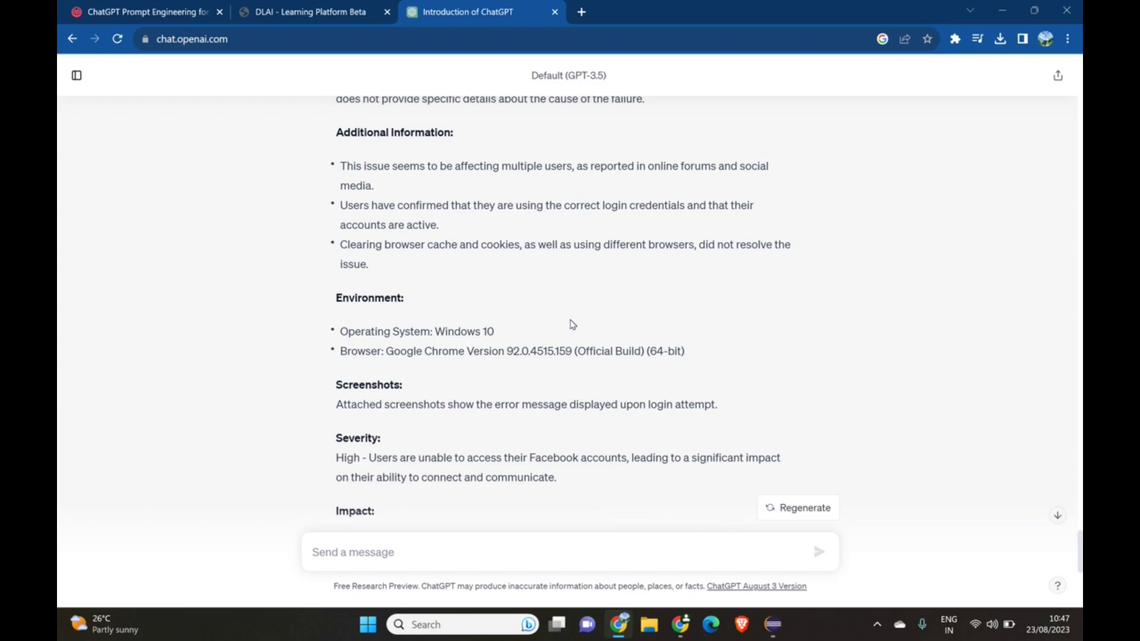
{"action": "scroll", "coordinate": [572, 324], "scroll_direction": "up", "scroll_amount": 5}
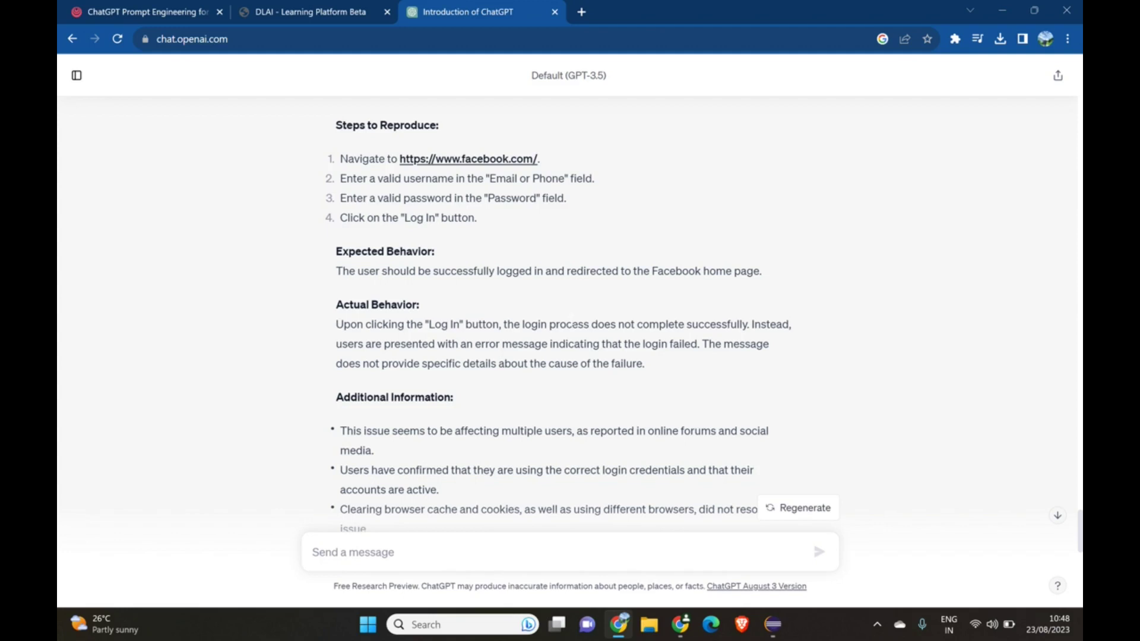
{"action": "scroll", "coordinate": [567, 297], "scroll_direction": "down", "scroll_amount": 1}
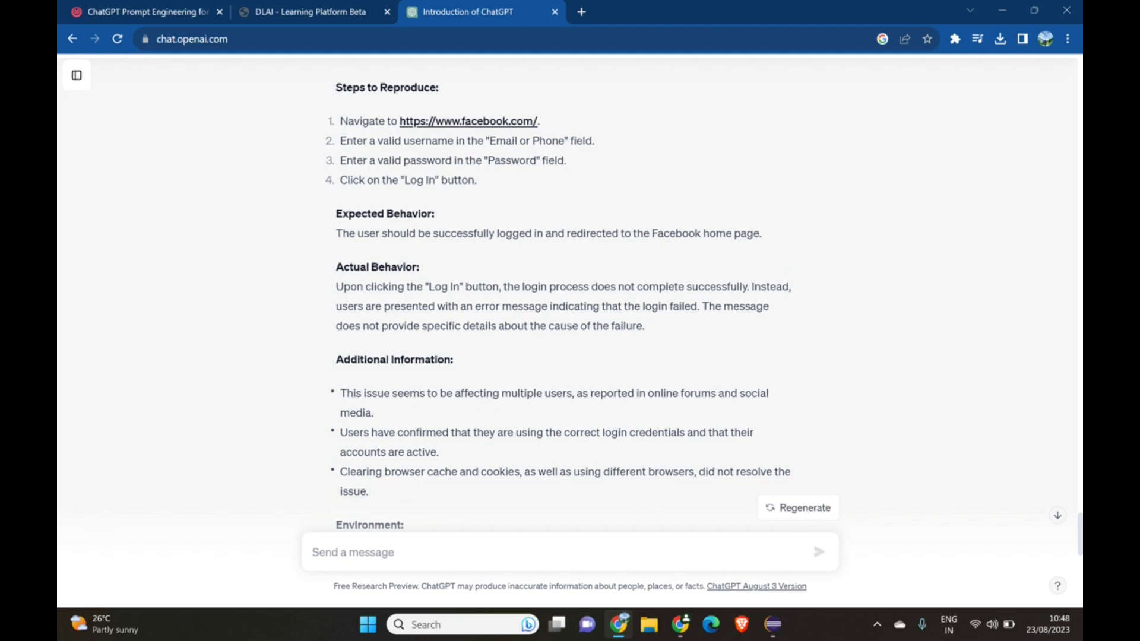
{"action": "scroll", "coordinate": [571, 323], "scroll_direction": "up", "scroll_amount": 10}
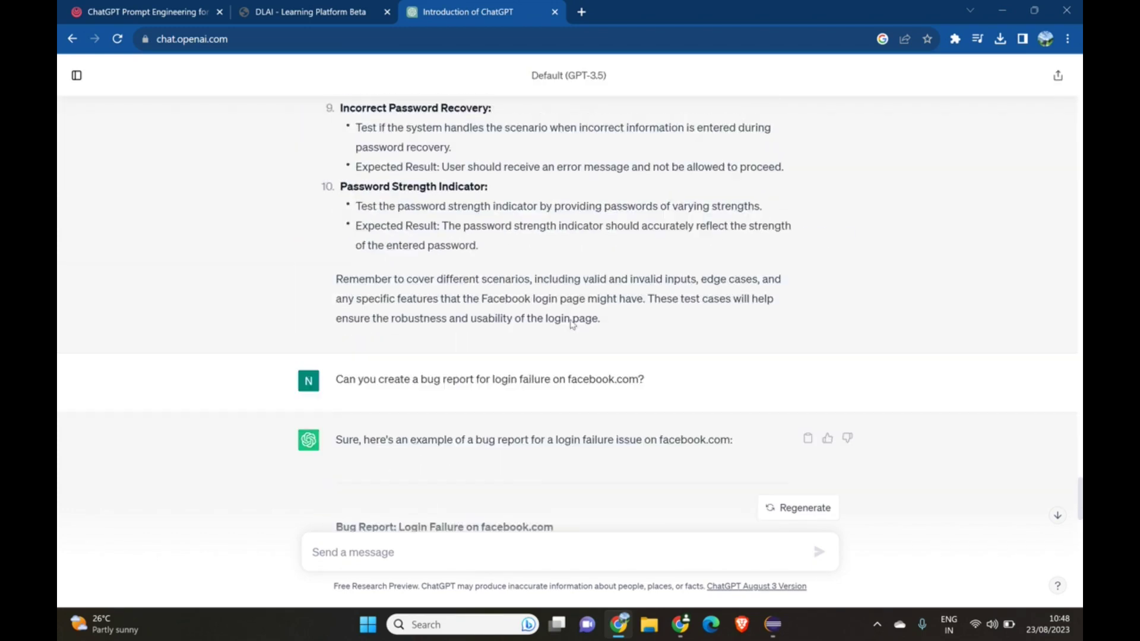
{"action": "scroll", "coordinate": [571, 323], "scroll_direction": "down", "scroll_amount": 10}
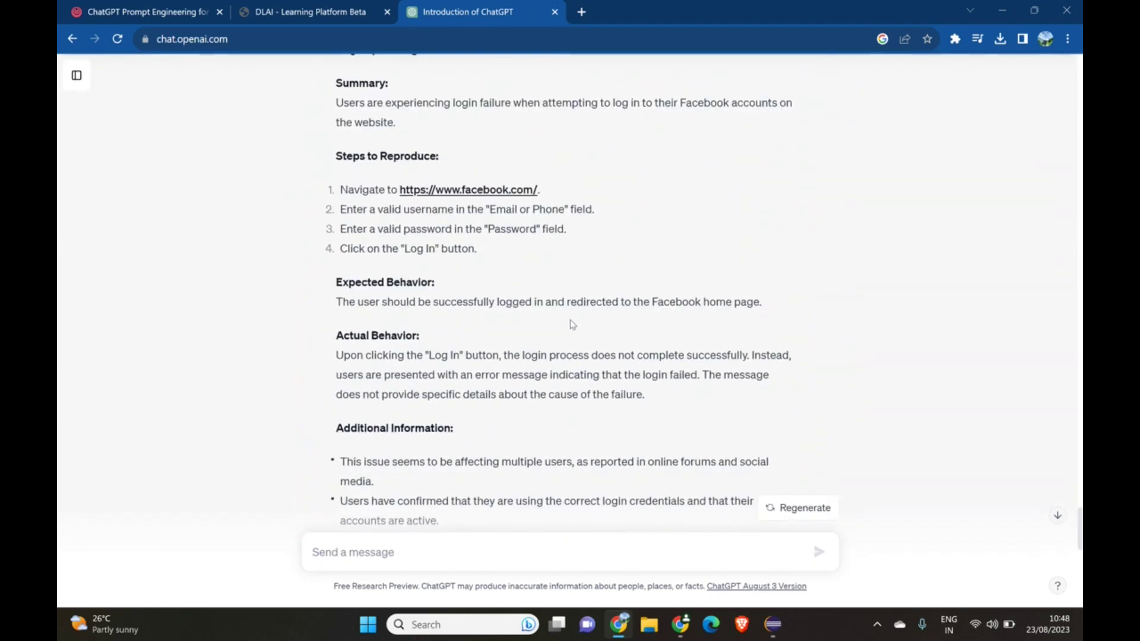
{"action": "scroll", "coordinate": [572, 323], "scroll_direction": "down", "scroll_amount": 10}
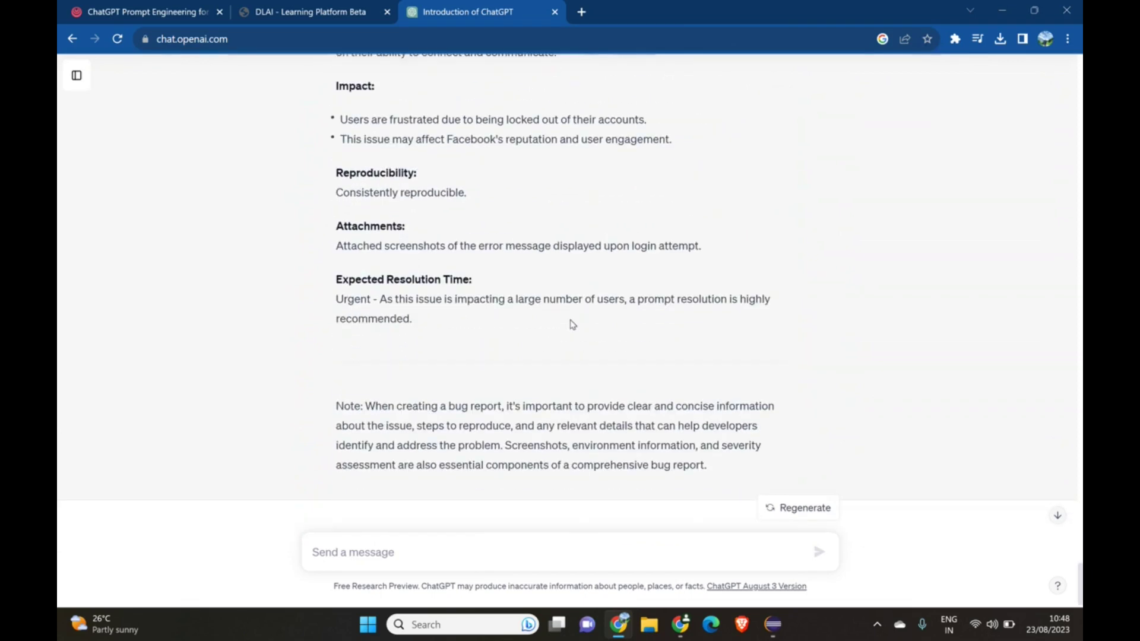